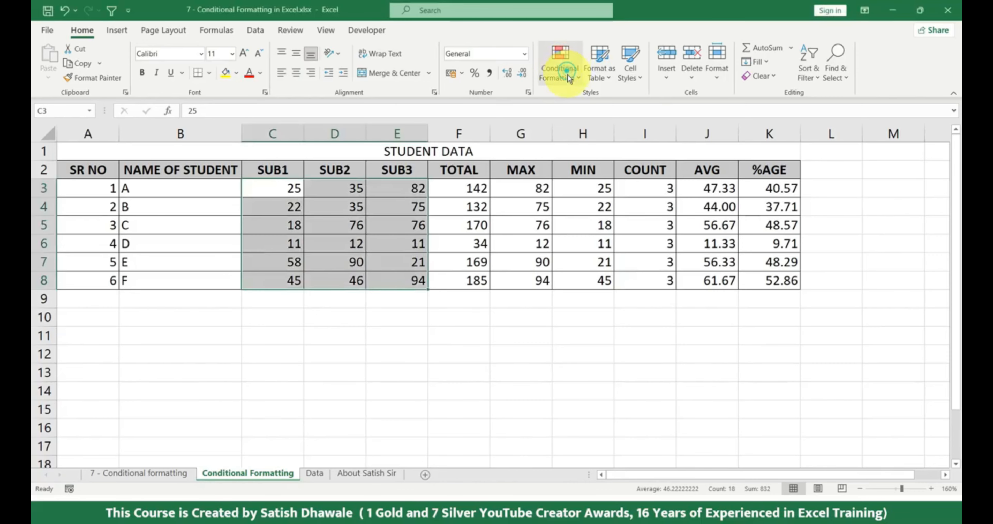
Start a Greater Than highlight rule for the marks in C3:E8 with a threshold of 35.
left_click(566, 72)
mouse_move(583, 94)
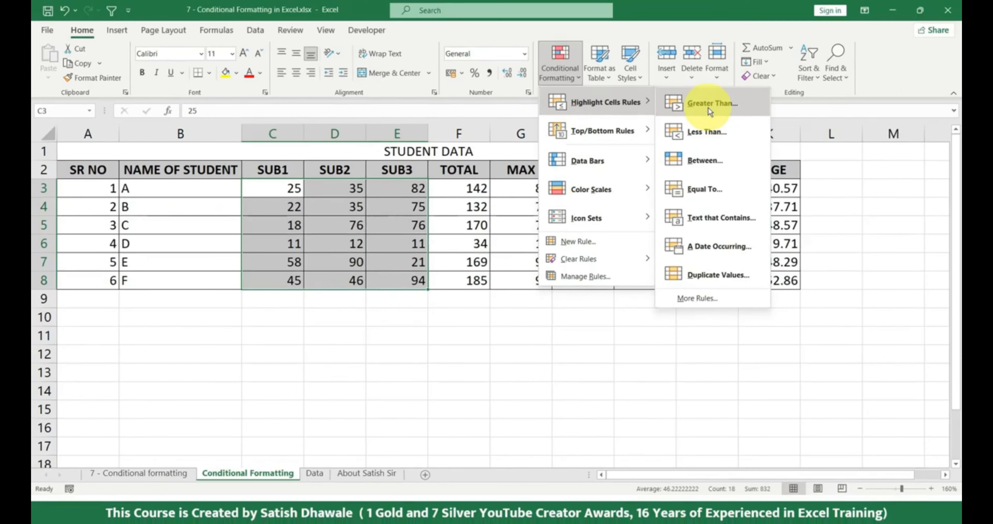
left_click(708, 107)
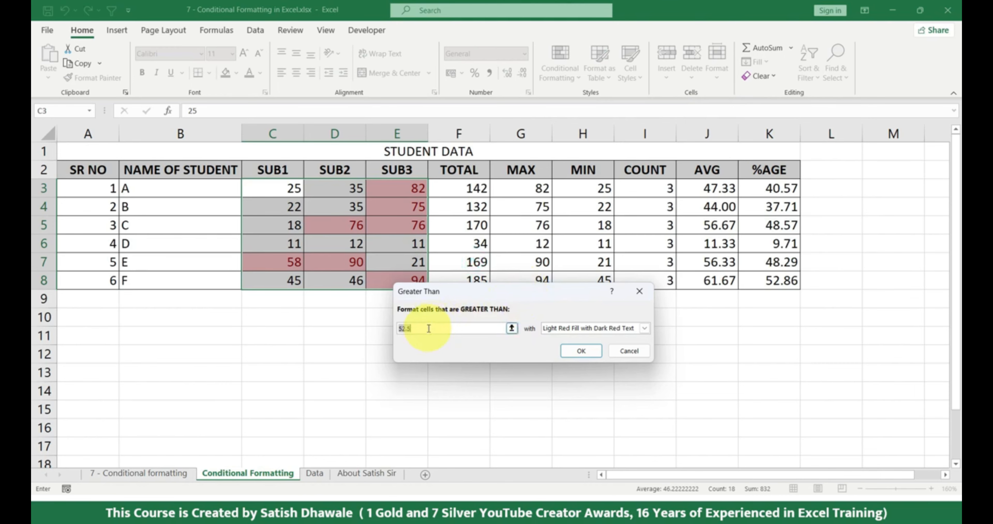
type("35")
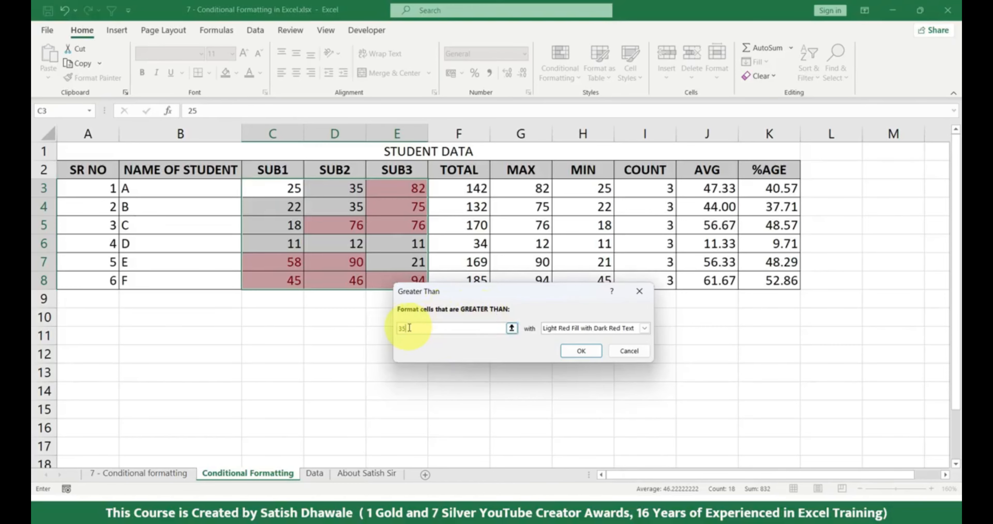
left_click_drag(405, 328, 480, 335)
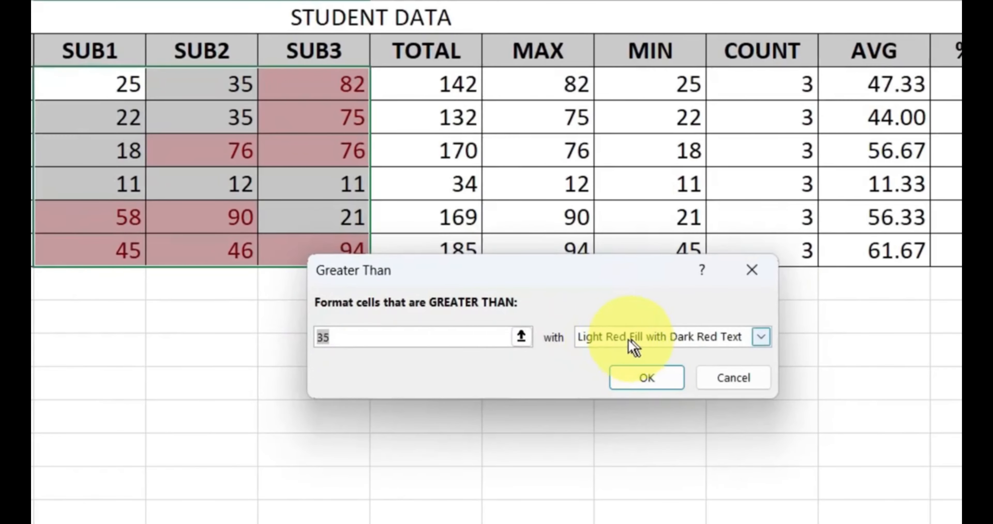
Try the Yellow Fill with Dark Yellow Text and Green Fill with Dark Green Text presets for the Greater Than rule.
left_click(696, 338)
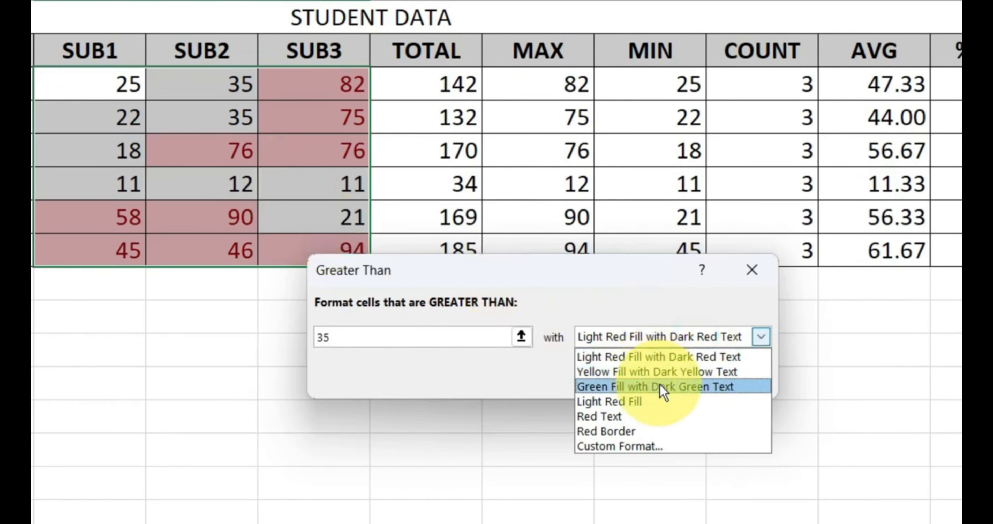
left_click(652, 371)
left_click(644, 336)
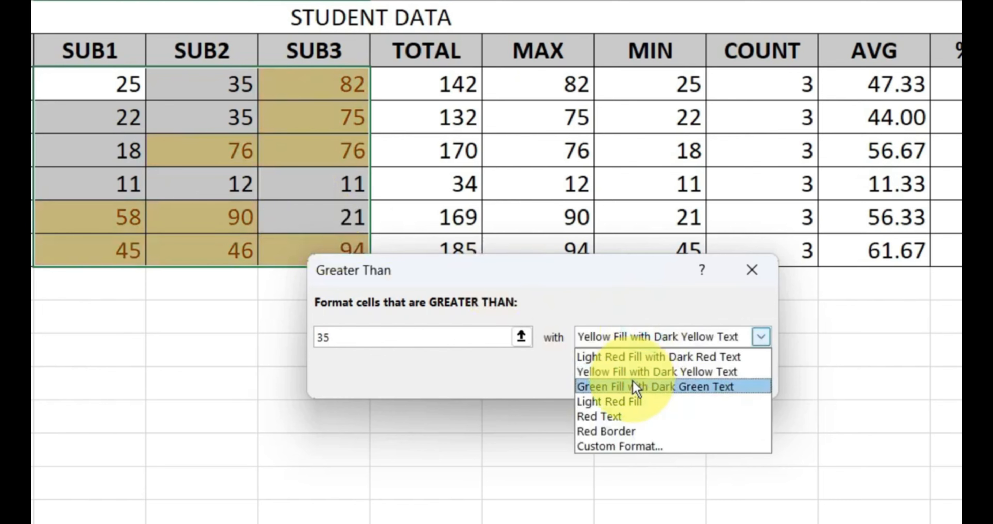
left_click(647, 386)
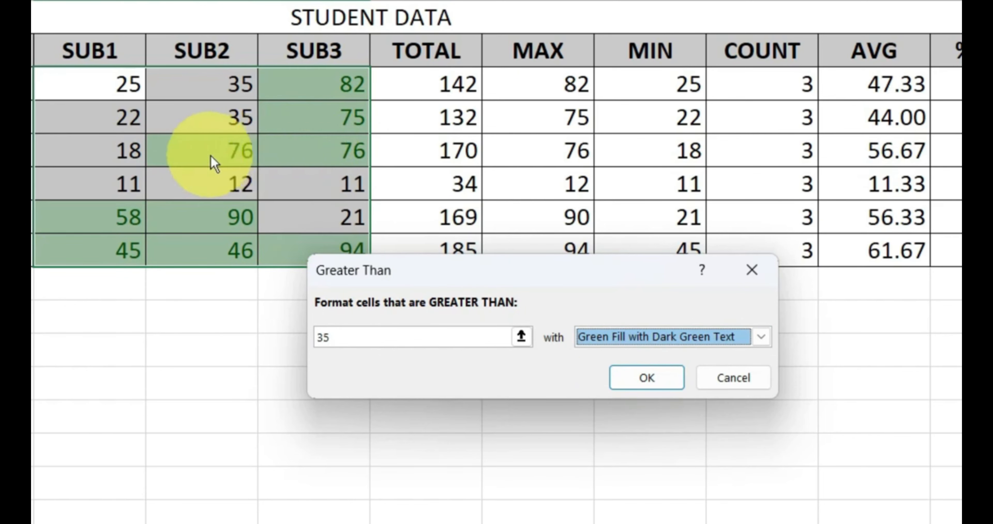
Choose a custom format for the Greater Than rule and move its settings dialog clear of the marks.
left_click(675, 335)
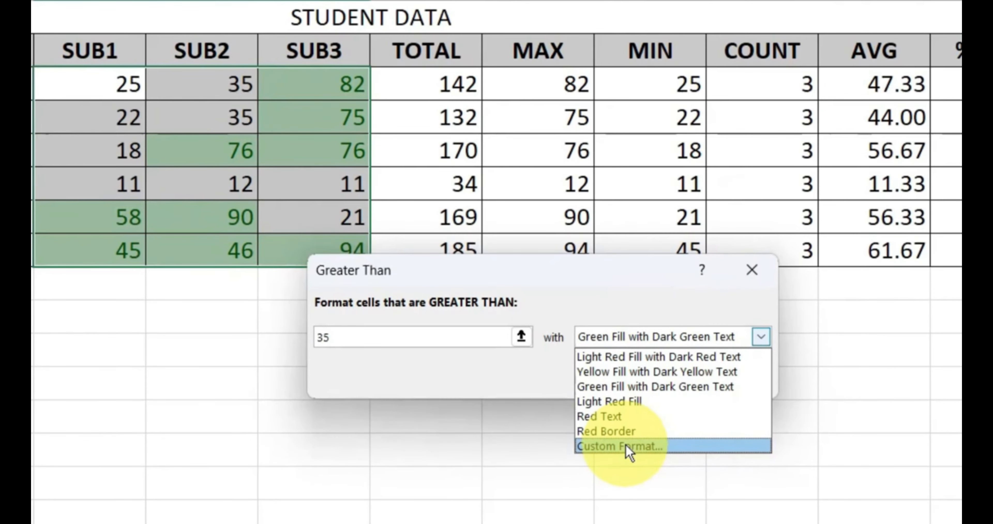
left_click(626, 449)
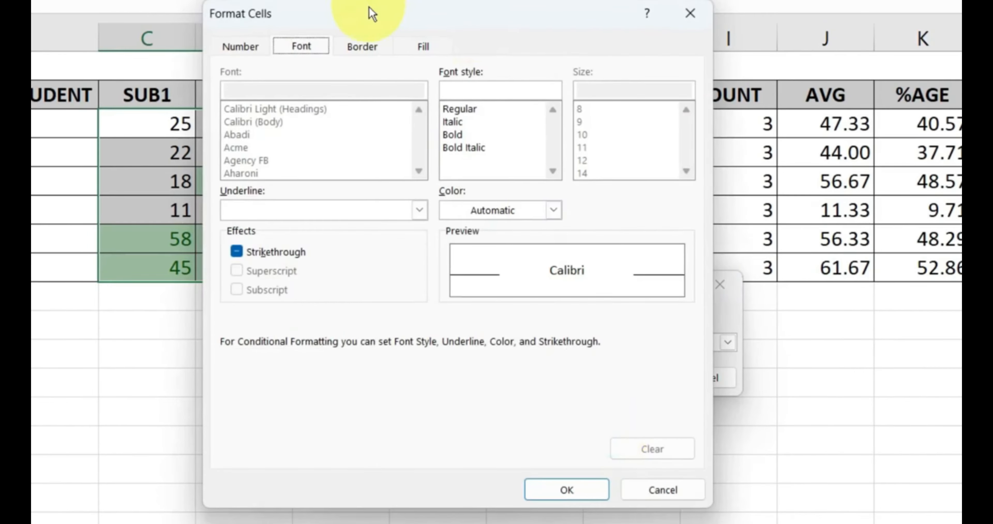
left_click_drag(372, 13, 600, 23)
Look through the border, fill and font options available for the rule's custom format.
left_click(590, 61)
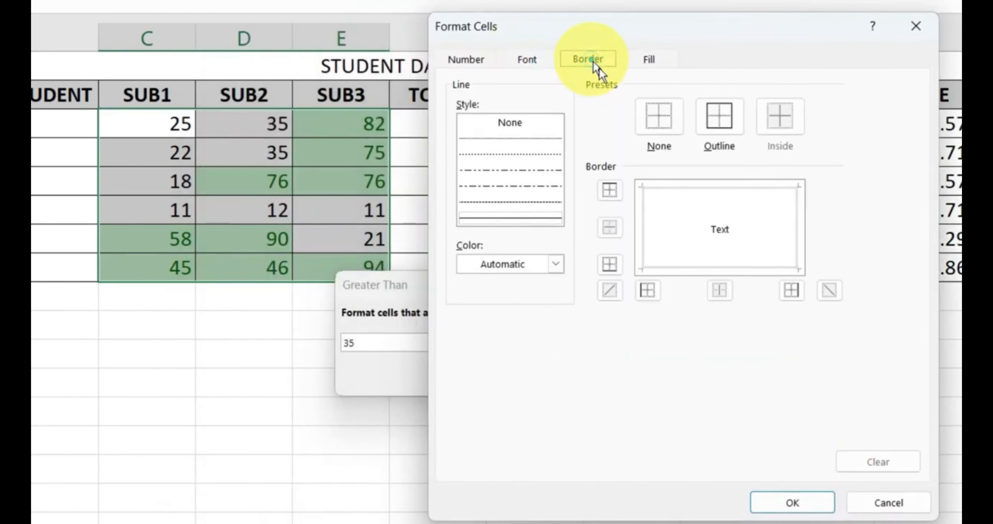
left_click(650, 61)
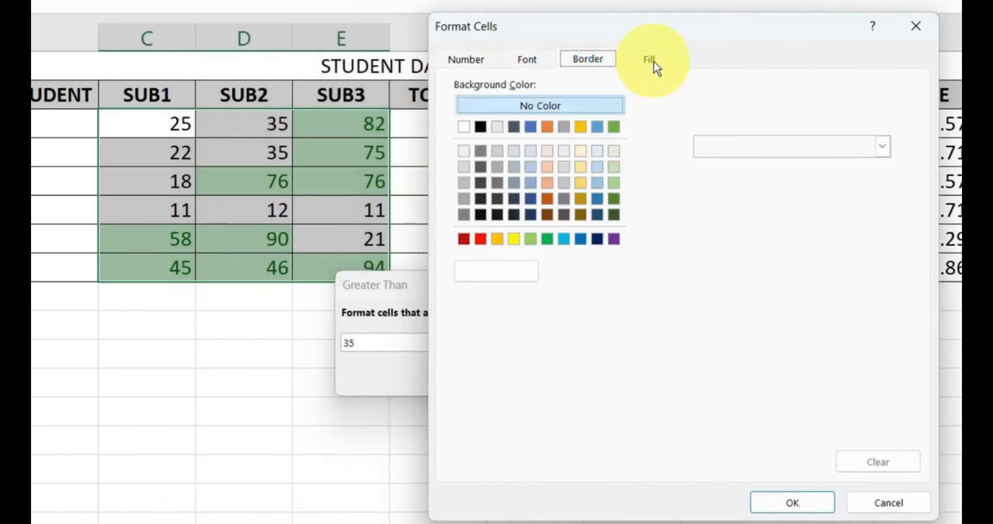
left_click(541, 61)
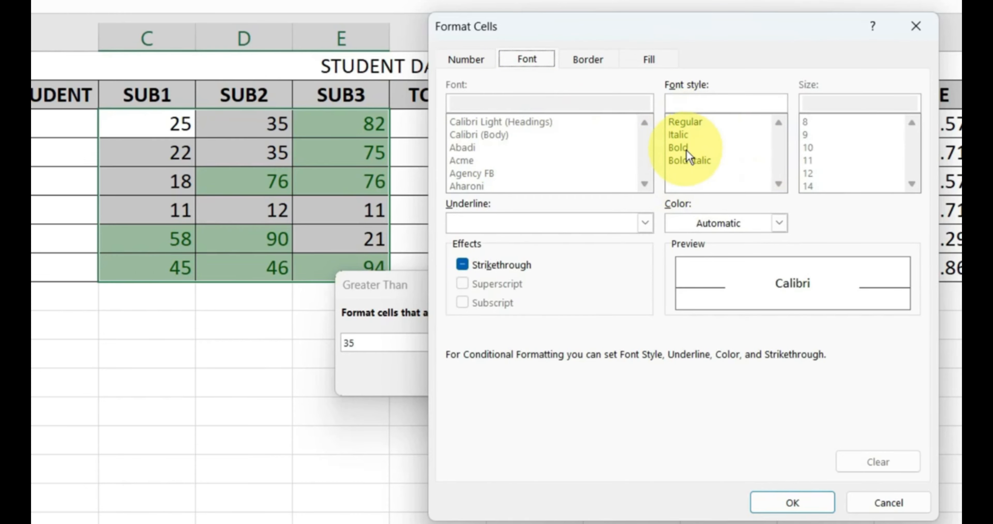
left_click(642, 65)
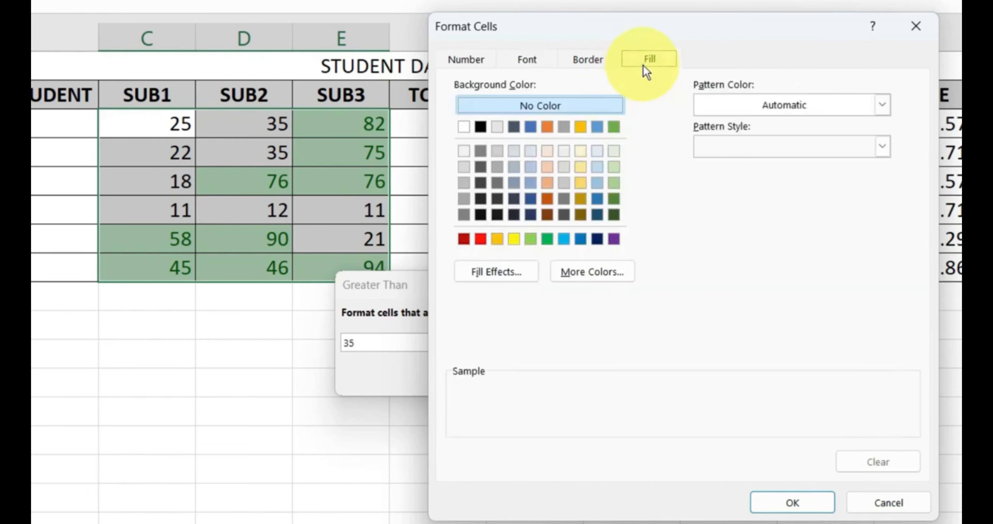
left_click(590, 61)
left_click(643, 61)
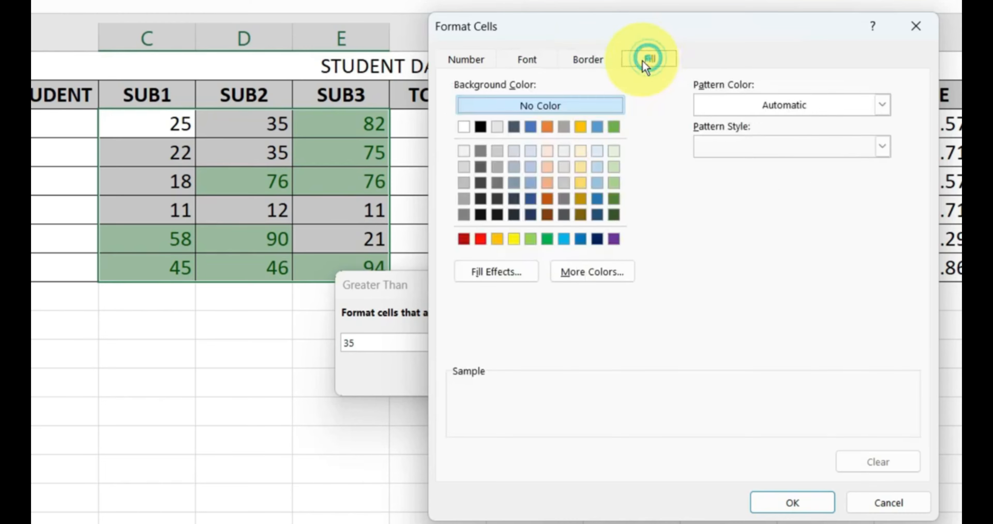
left_click(597, 60)
Set the custom format's font color to standard green and apply the Greater Than rule.
left_click(528, 61)
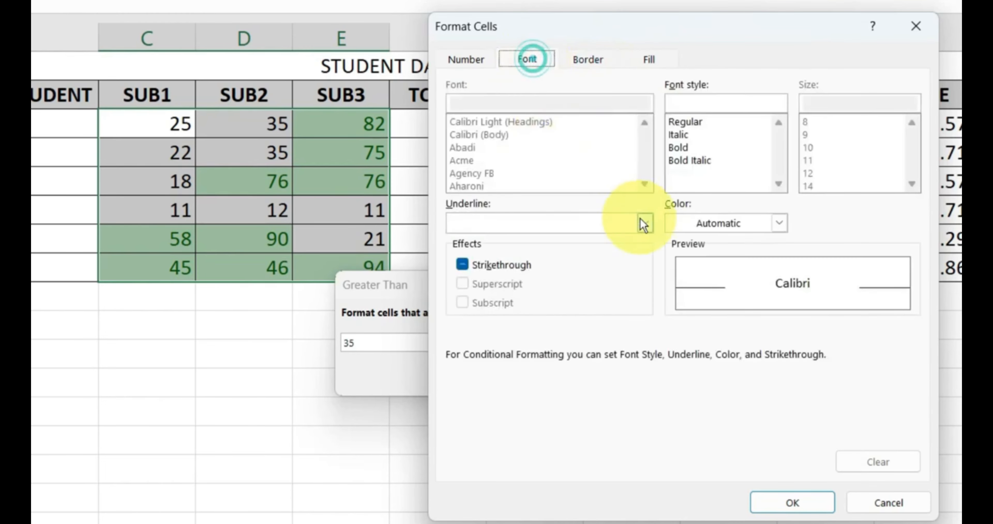
left_click(740, 223)
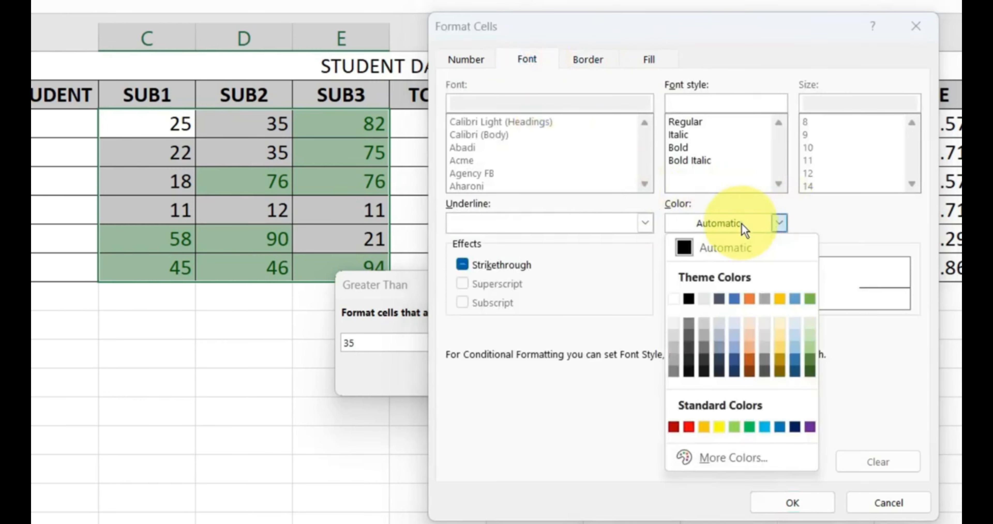
left_click(749, 426)
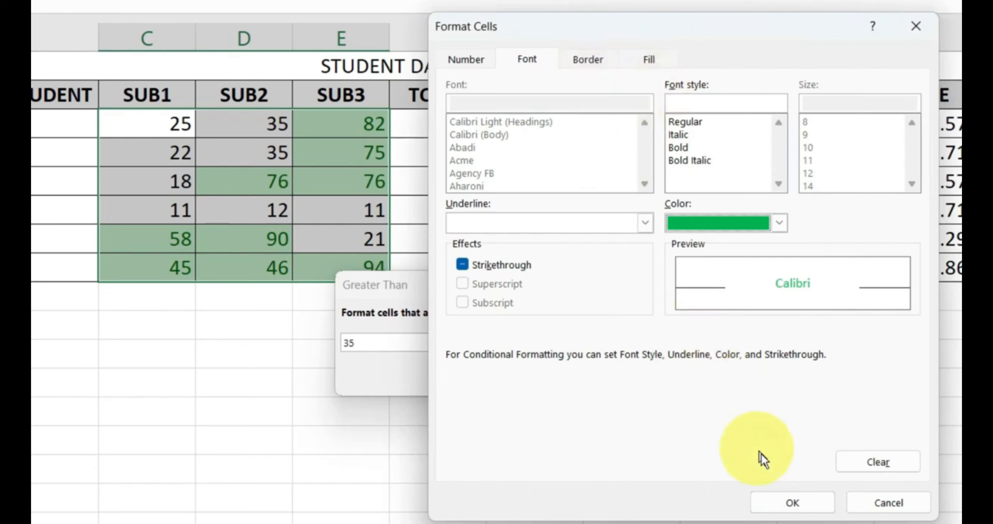
left_click(793, 502)
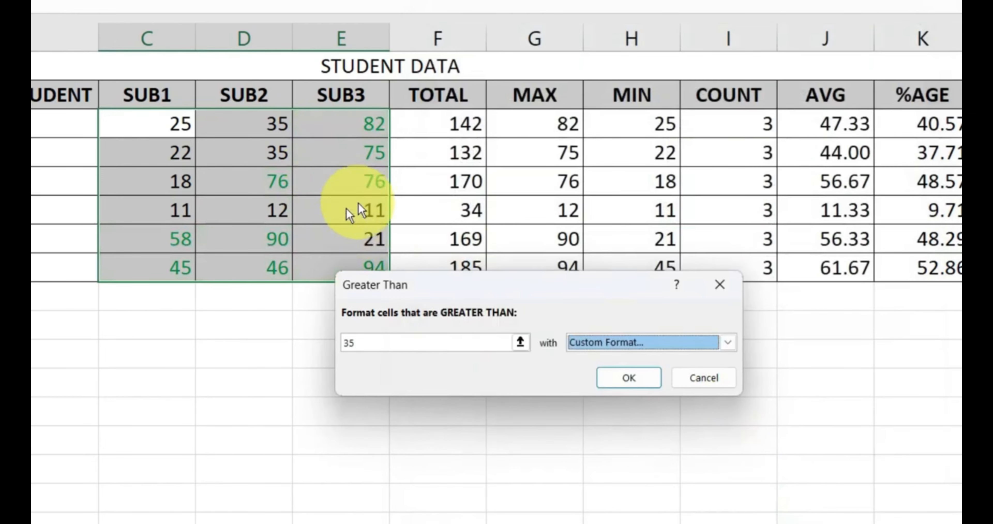
left_click(629, 377)
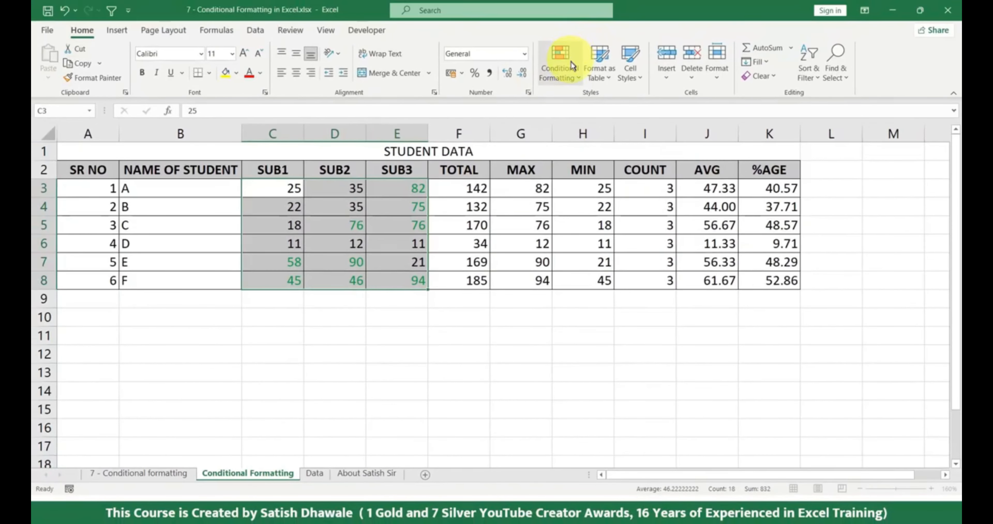
Start a Less Than highlight rule for the marks in C3:E8 with a threshold of 35.
left_click(576, 12)
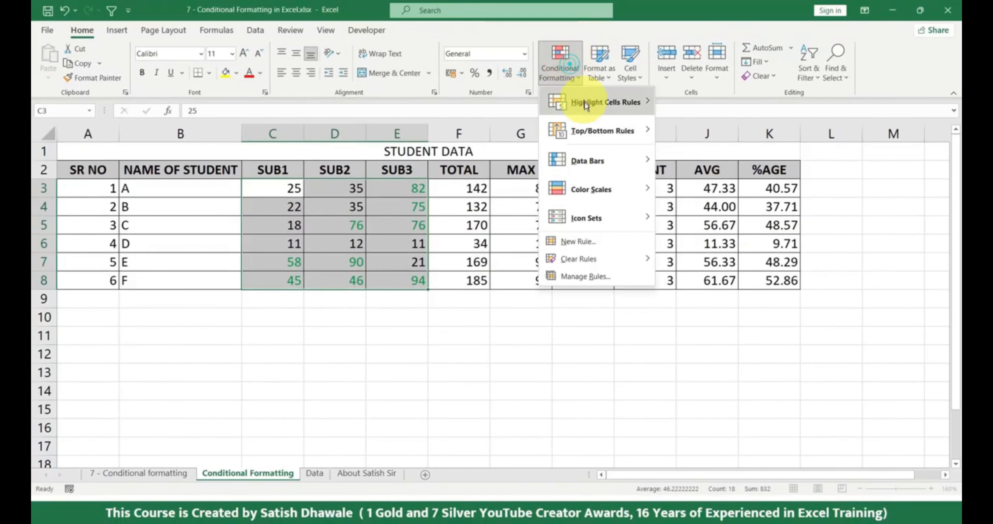
mouse_move(618, 56)
left_click(706, 141)
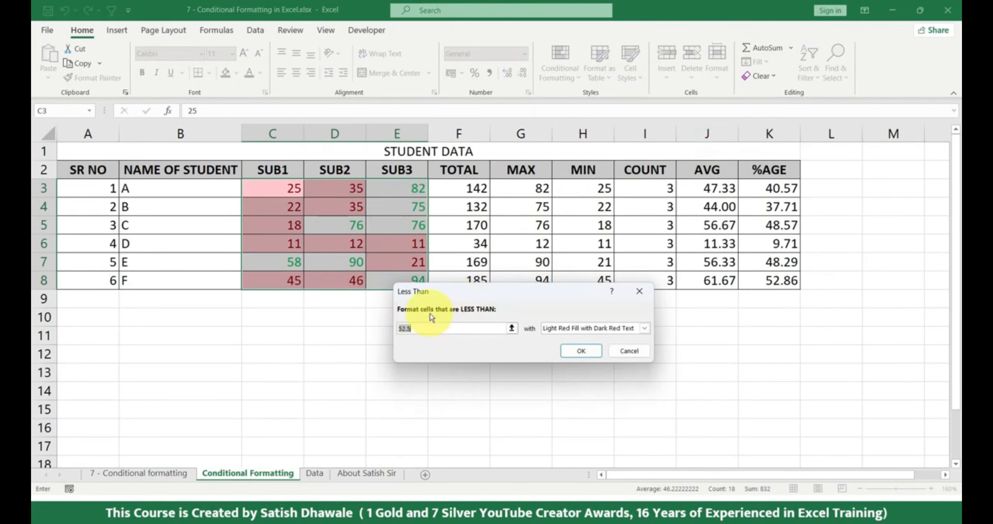
type("35")
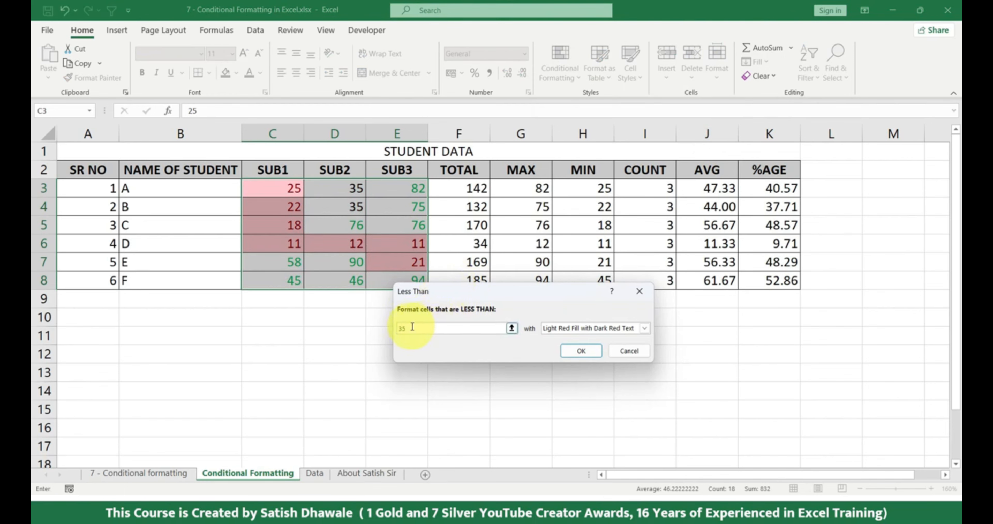
Give the Less Than rule a custom format with a red font color and apply it.
left_click(573, 327)
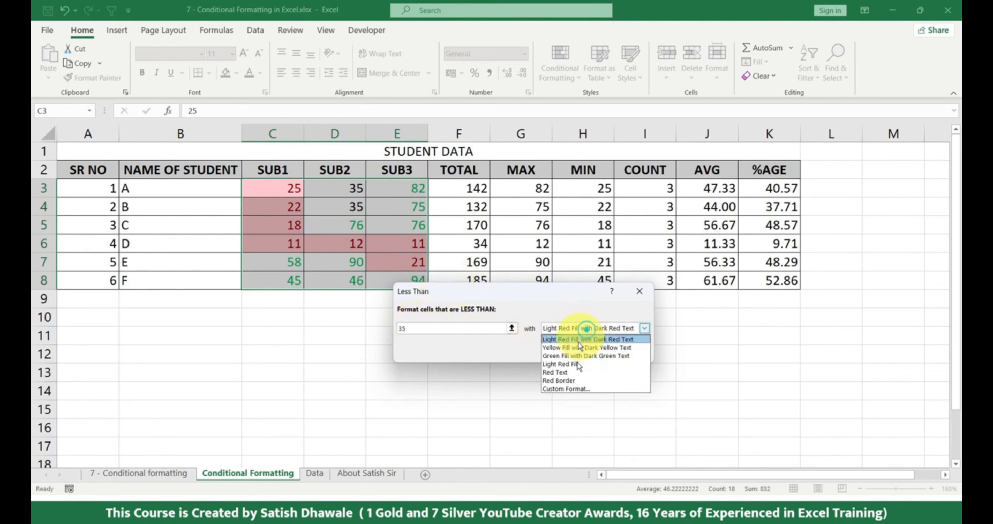
left_click(573, 389)
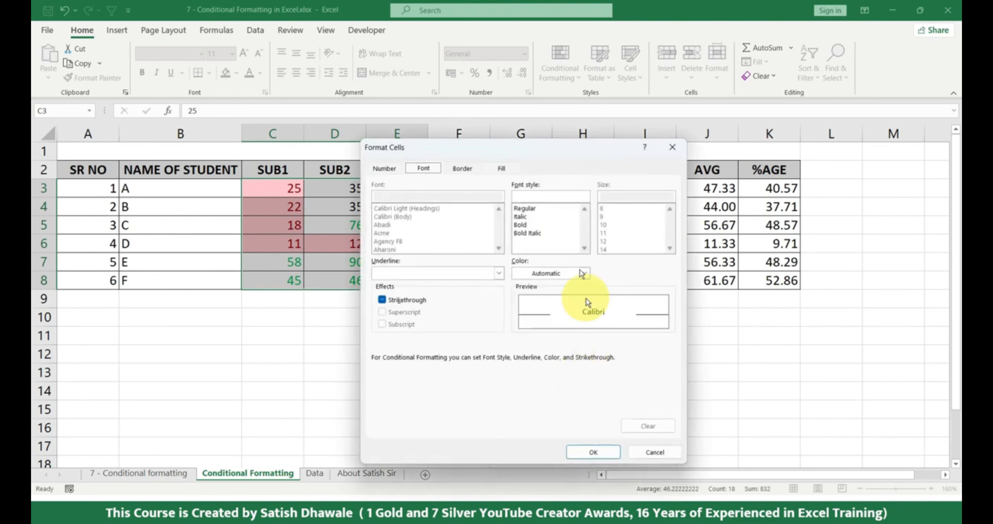
left_click(549, 275)
left_click(526, 403)
left_click(593, 451)
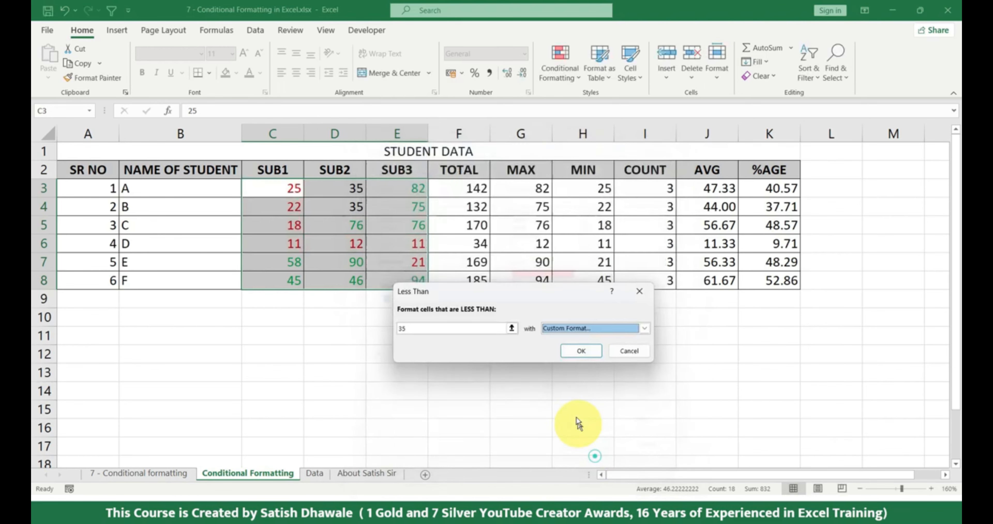
left_click(583, 352)
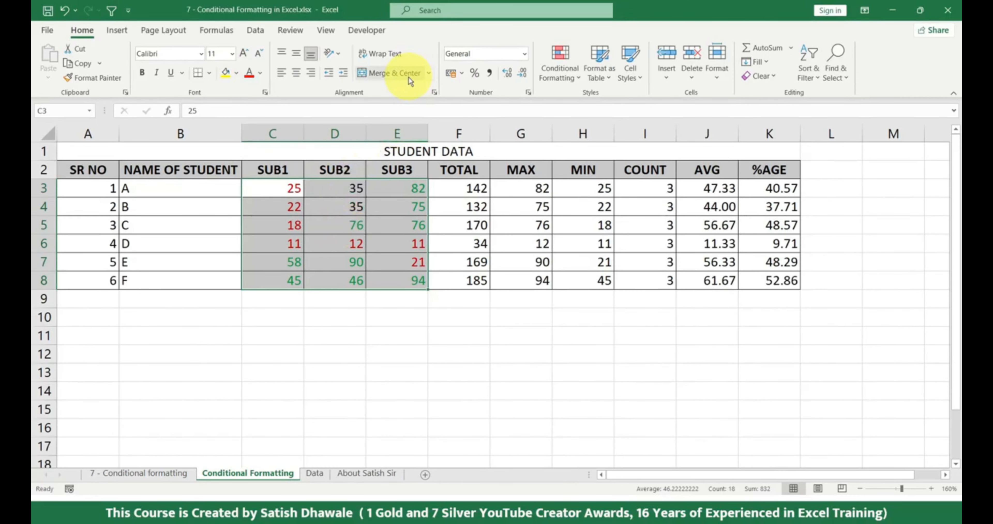
left_click(567, 72)
mouse_move(581, 103)
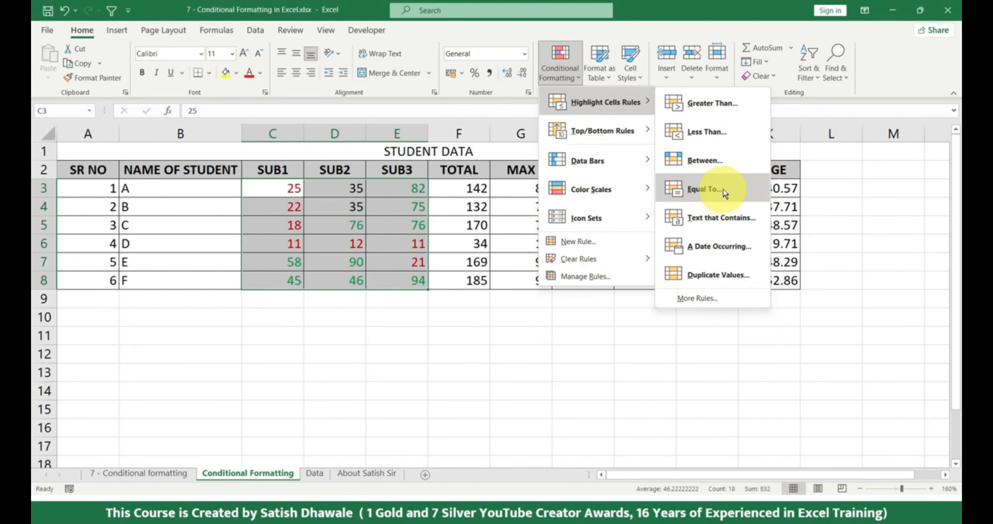
left_click(722, 177)
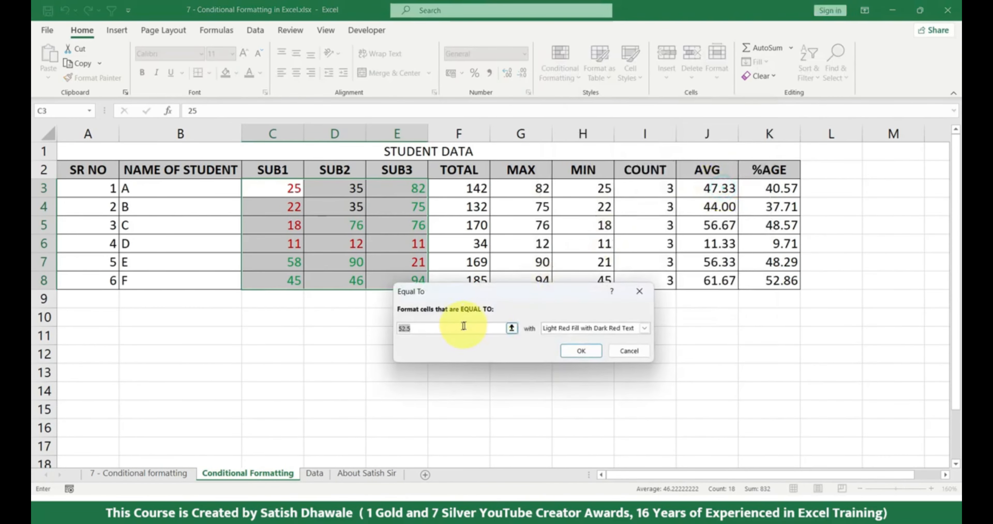
type("35")
left_click(580, 328)
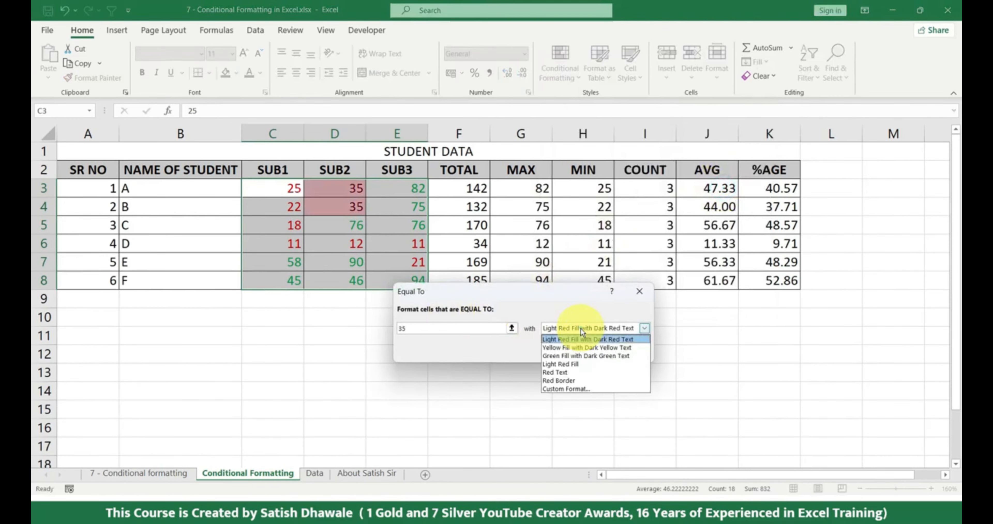
left_click(563, 385)
left_click(551, 273)
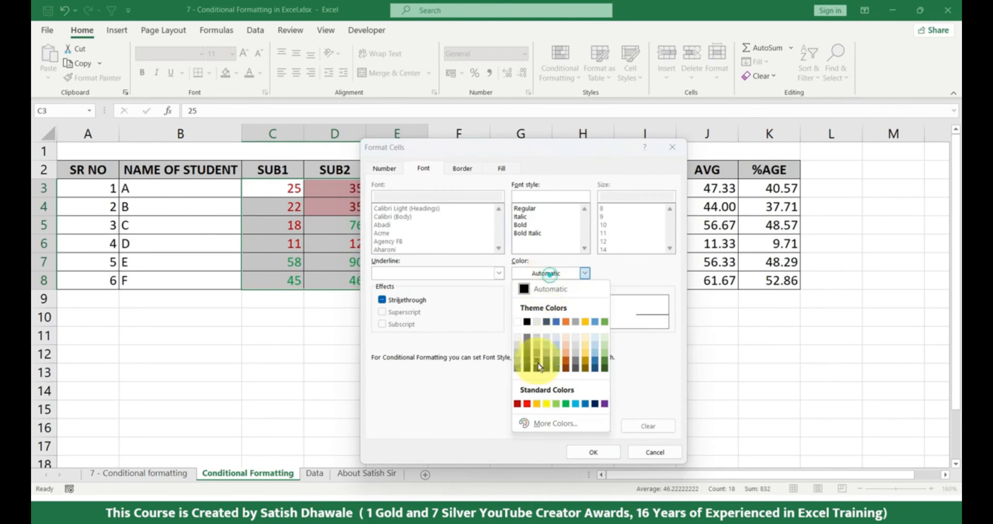
left_click(565, 405)
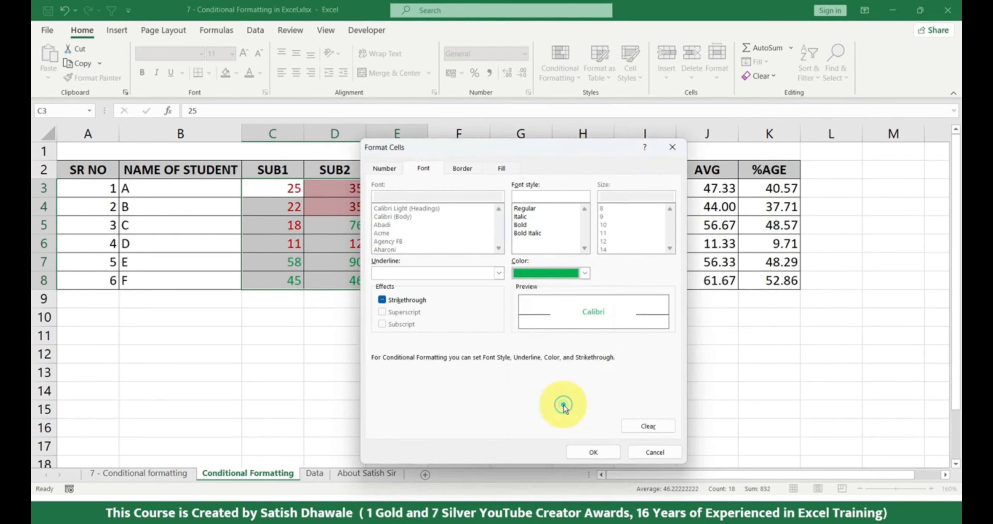
left_click(589, 453)
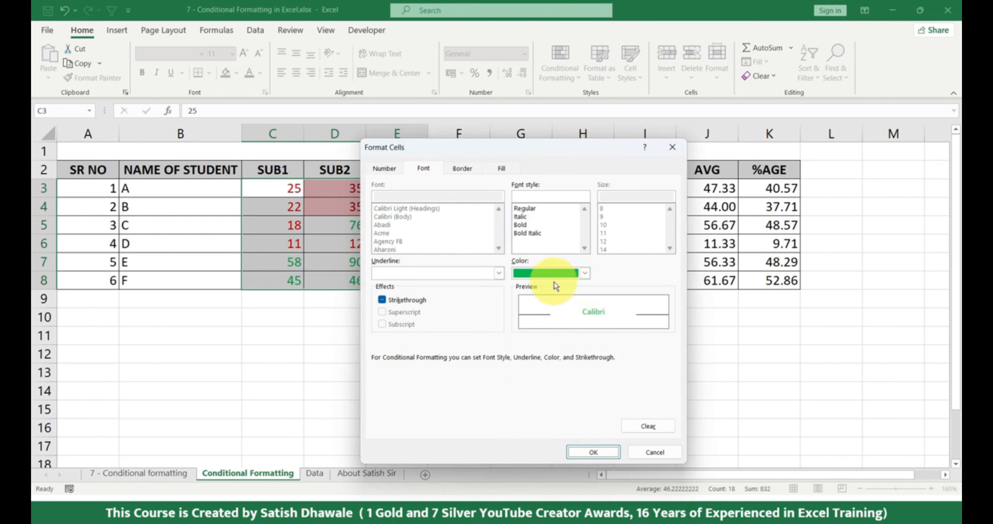
left_click(678, 147)
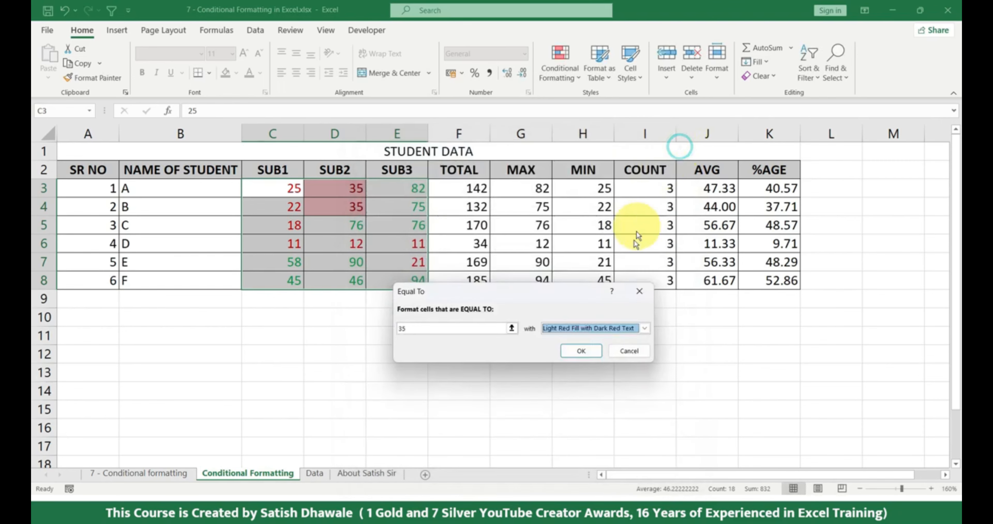
left_click(629, 351)
left_click(559, 69)
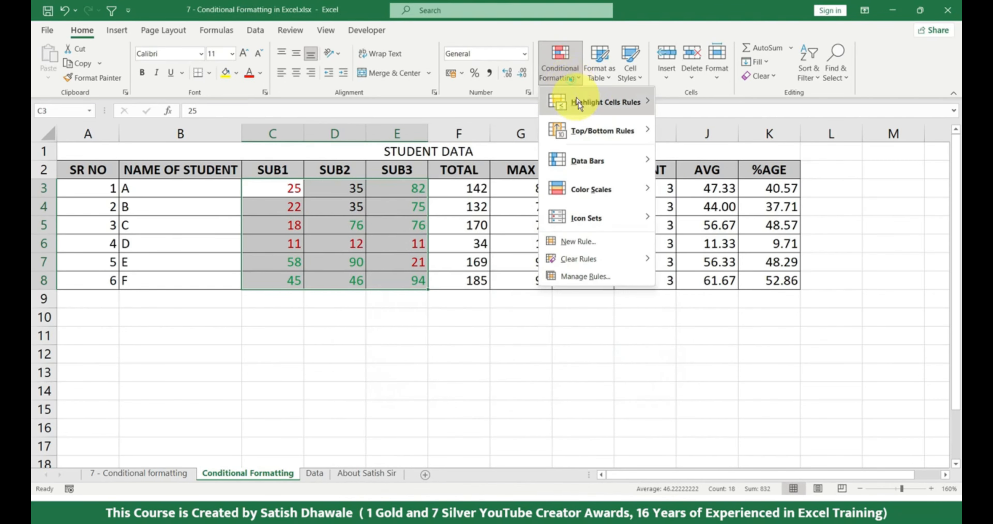
mouse_move(584, 111)
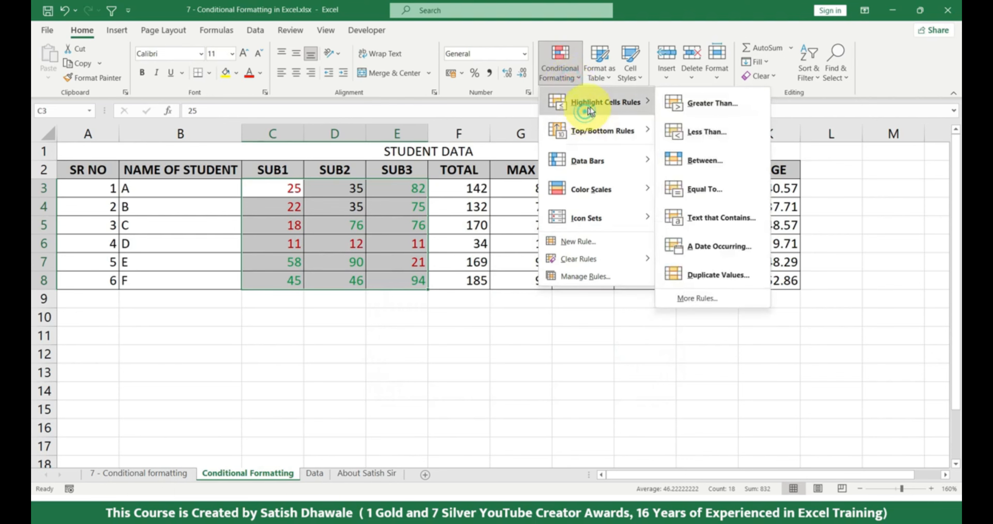
left_click(716, 111)
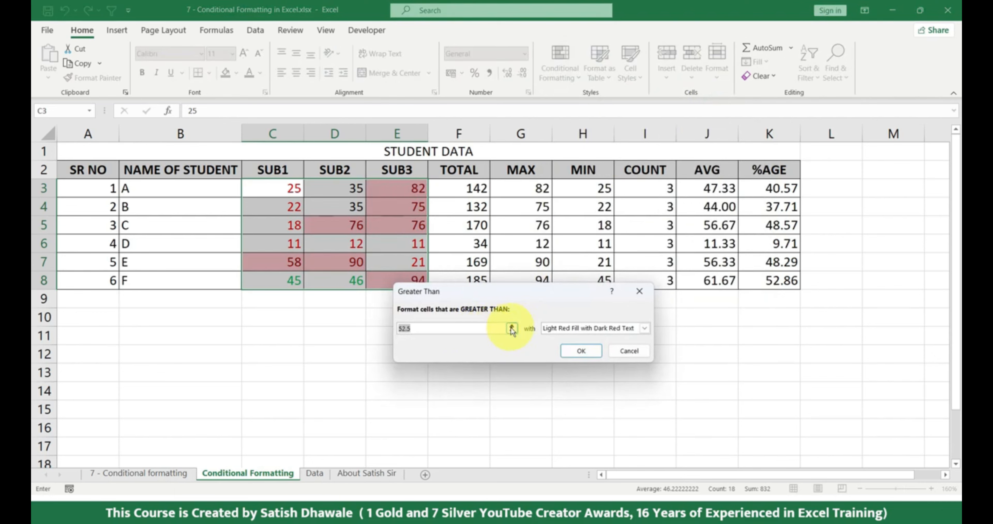
left_click(624, 351)
left_click(577, 73)
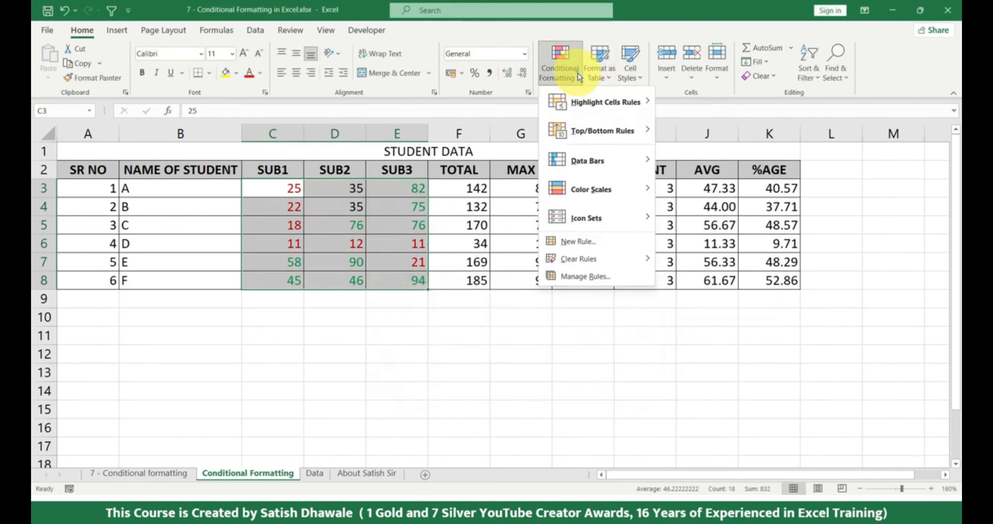
mouse_move(593, 101)
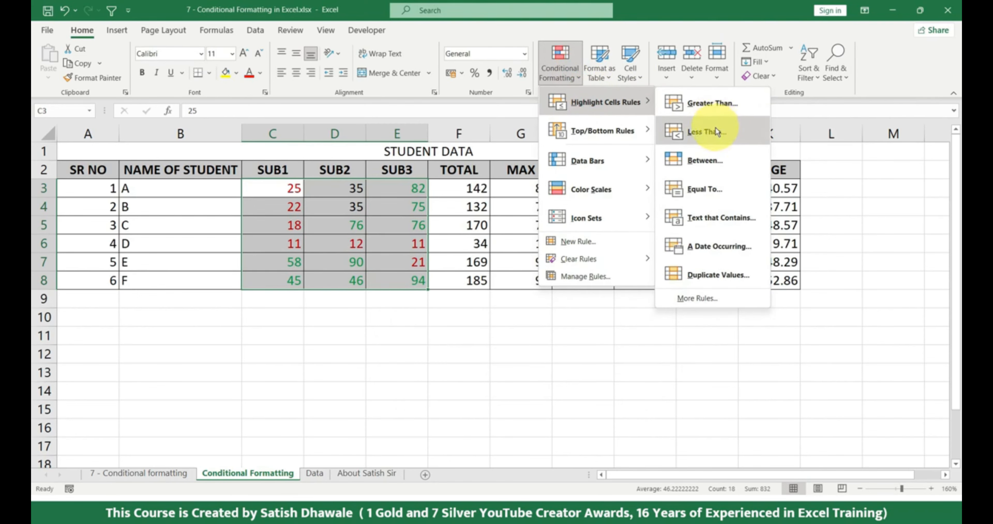
mouse_move(627, 108)
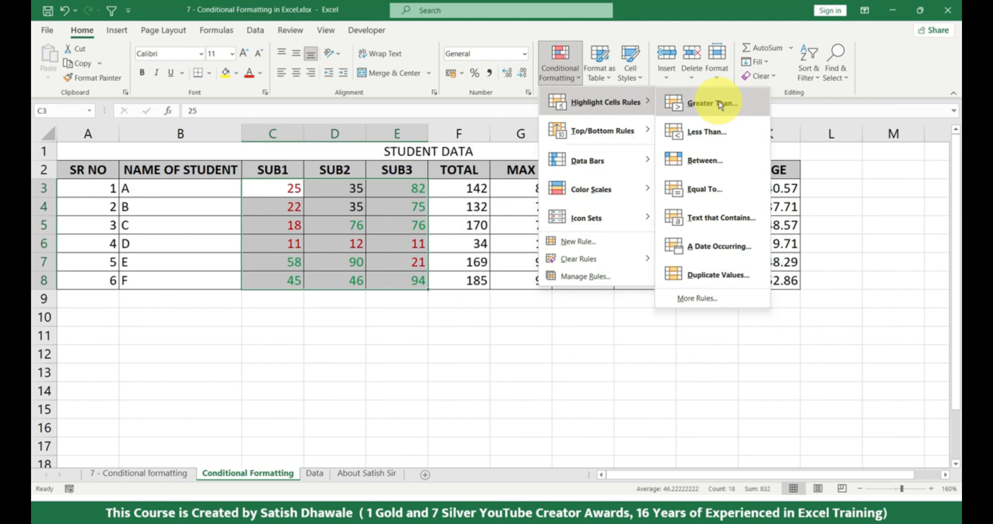
left_click(711, 103)
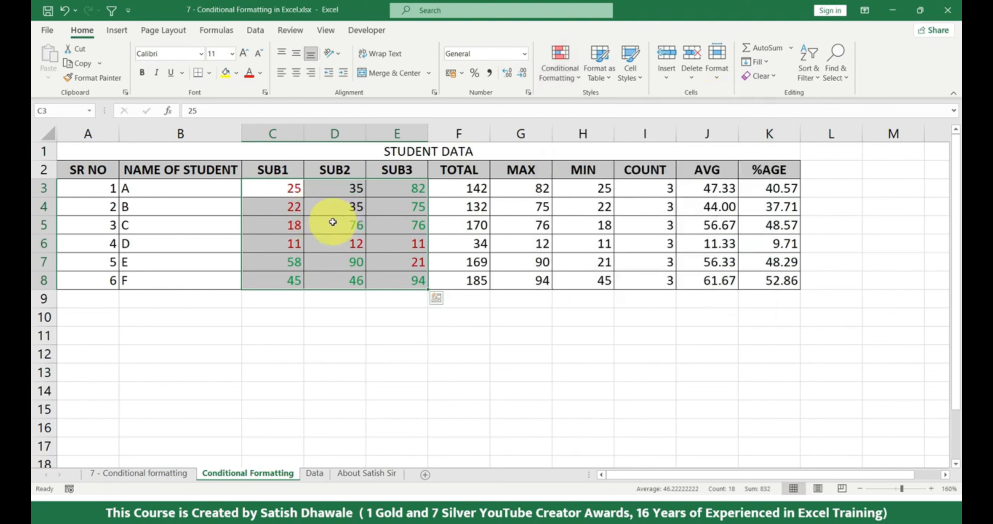
In the rules manager, change the green rule for C3:E8 to greater than or equal to 35 and apply it.
left_click(562, 80)
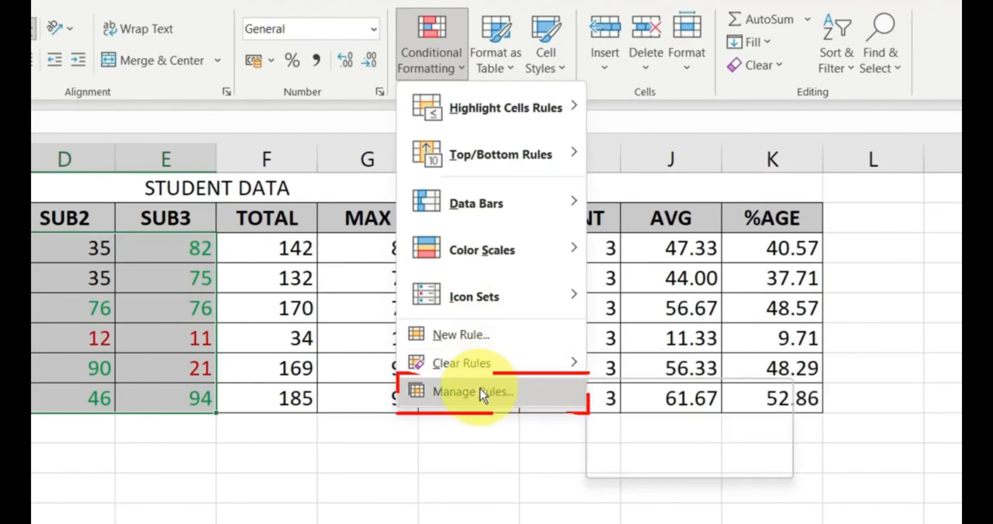
left_click(482, 393)
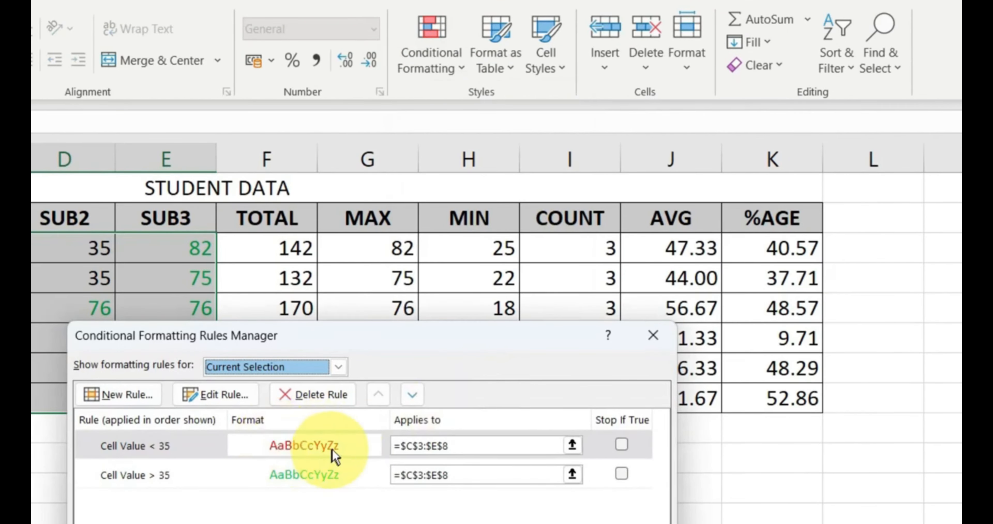
left_click(332, 450)
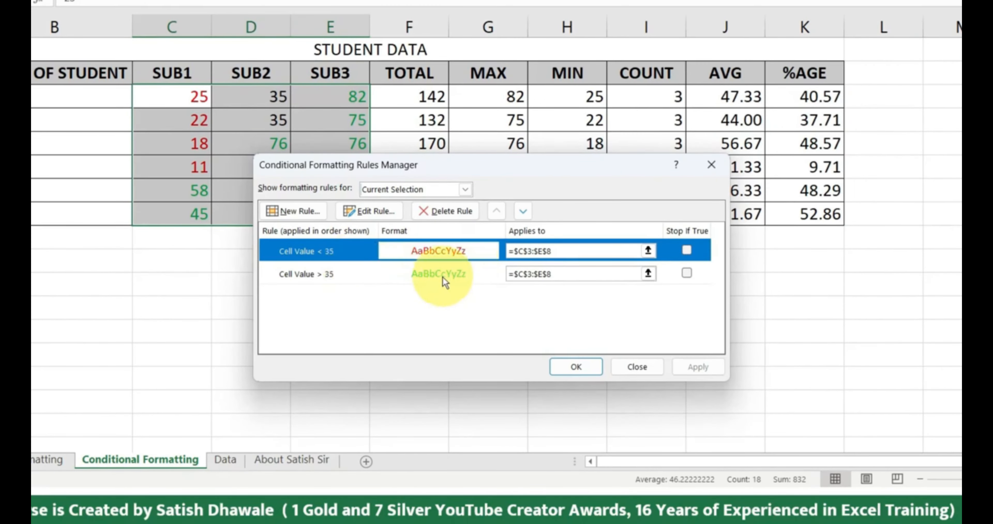
left_click(442, 275)
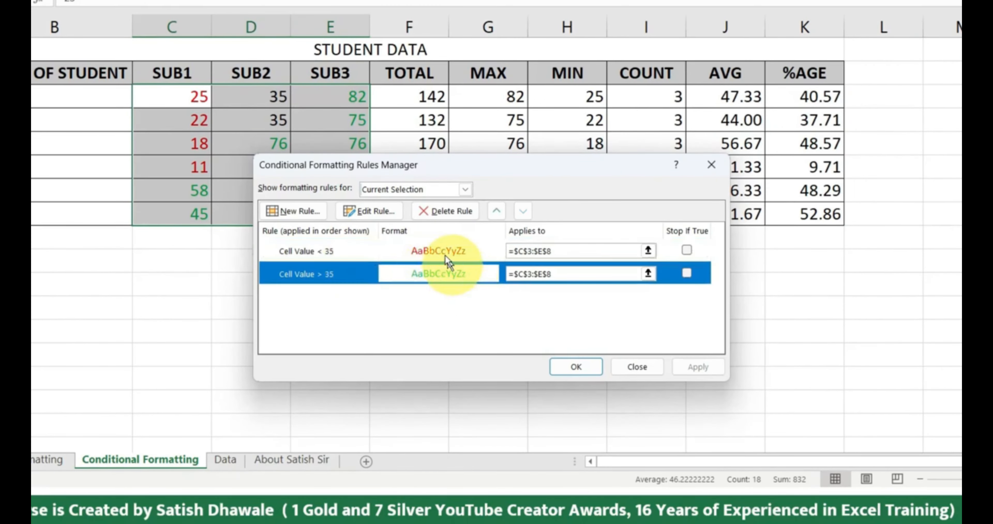
left_click(385, 211)
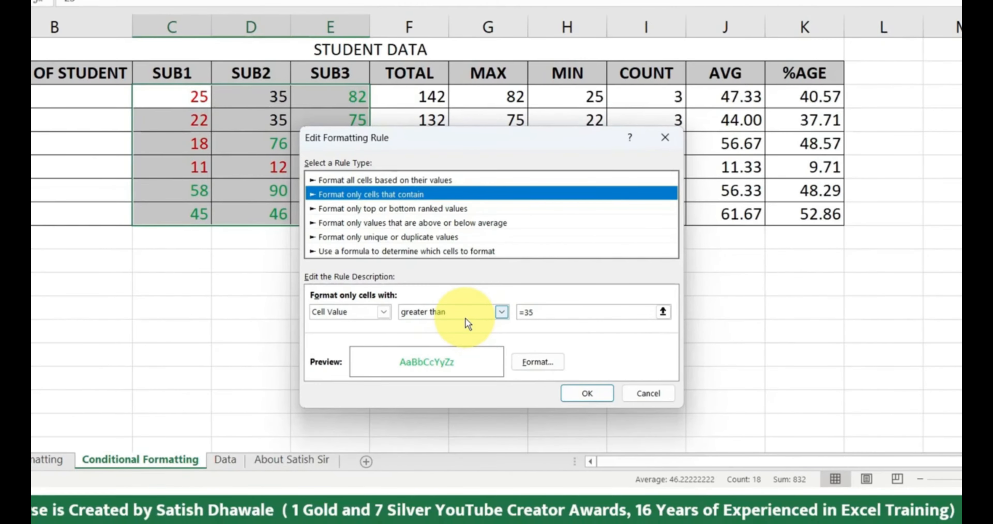
left_click(465, 318)
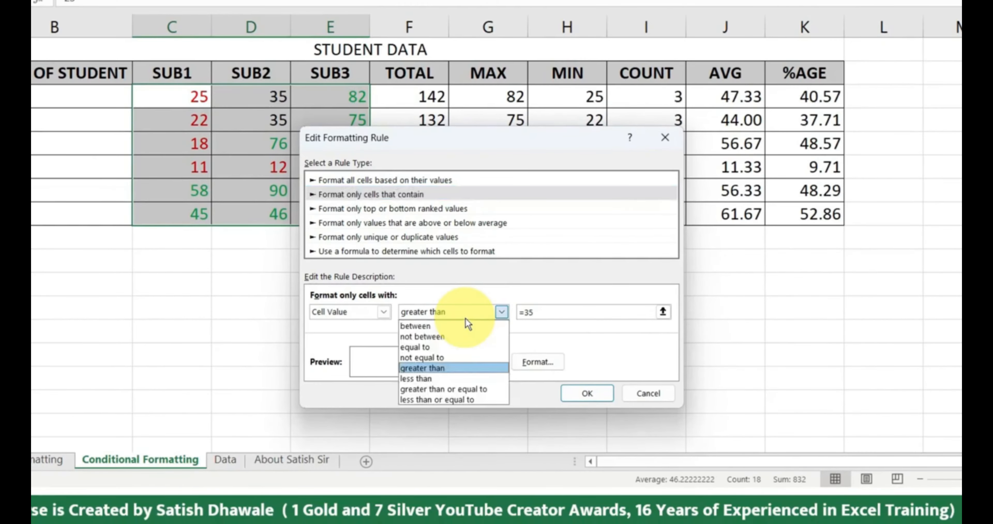
left_click(434, 389)
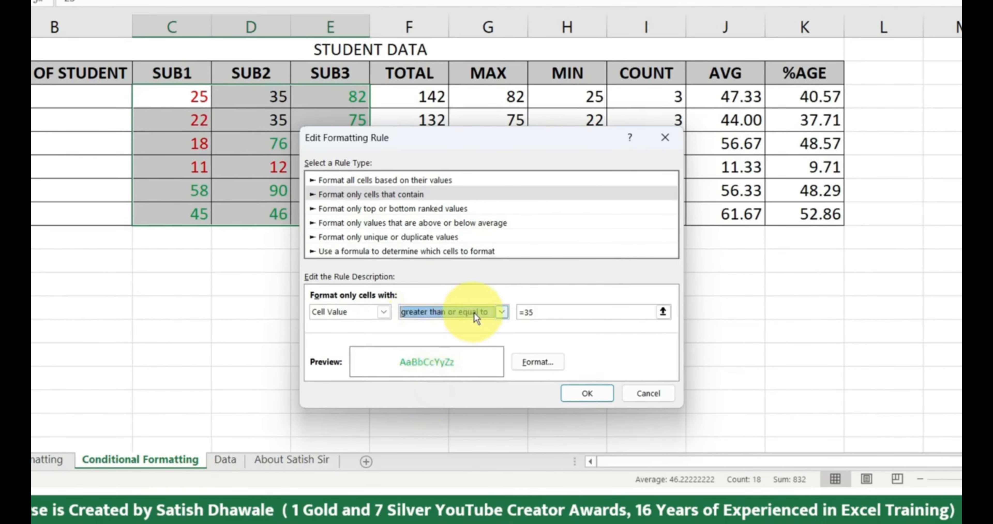
left_click(588, 393)
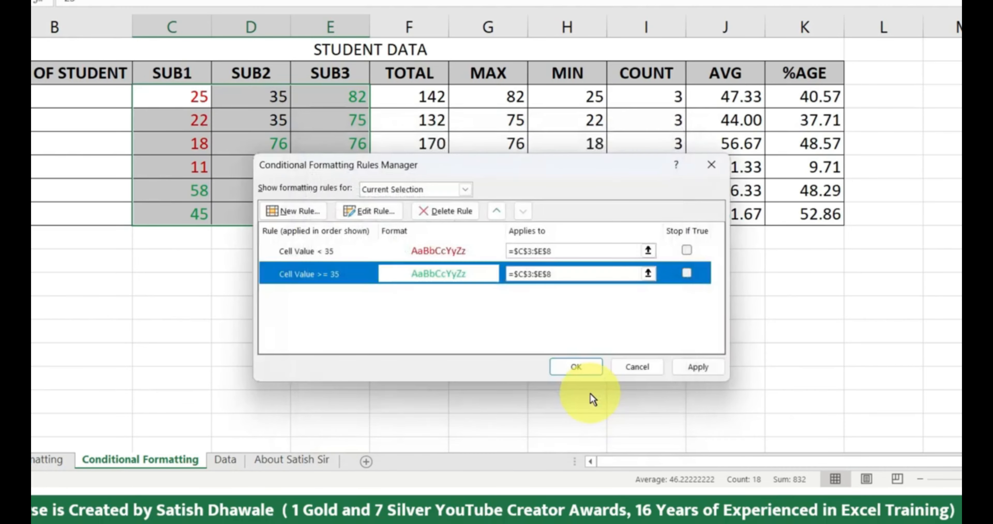
left_click(698, 367)
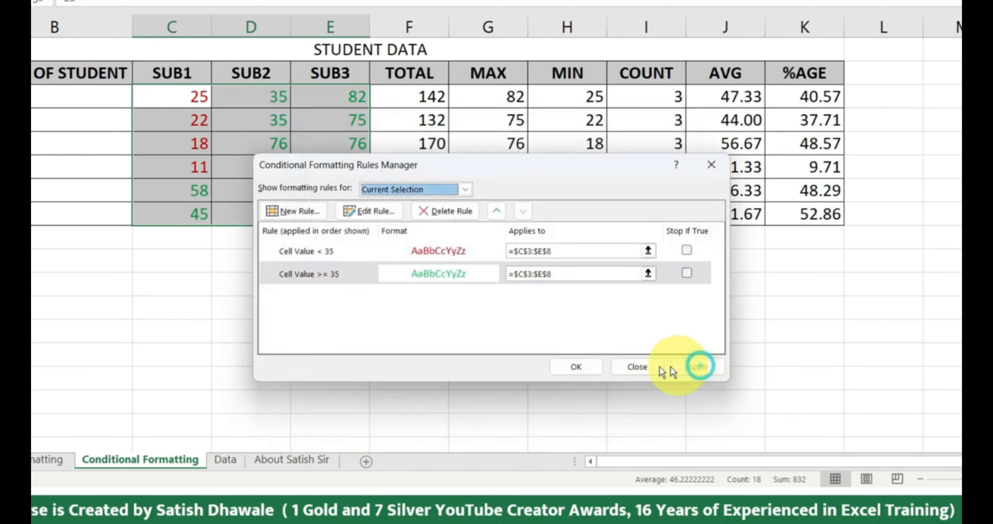
left_click(575, 366)
Examine the red less-than-35 rule's settings and available comparison operators, and leave its editor without saving.
left_click(577, 1)
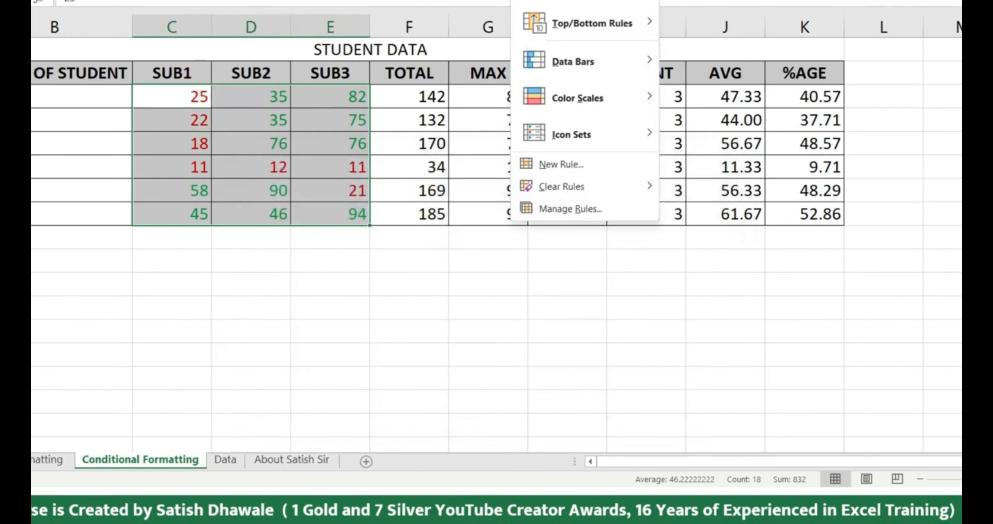
mouse_move(582, 1)
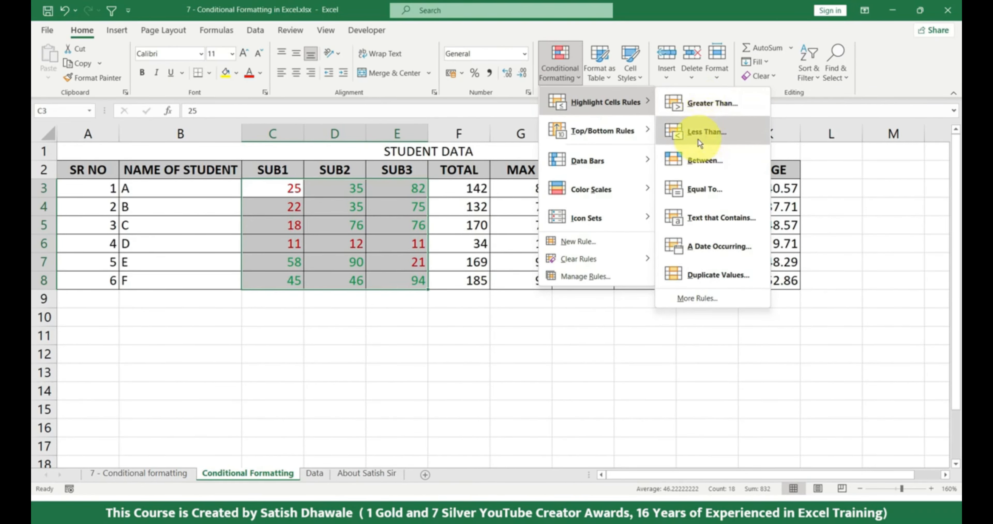
left_click(586, 279)
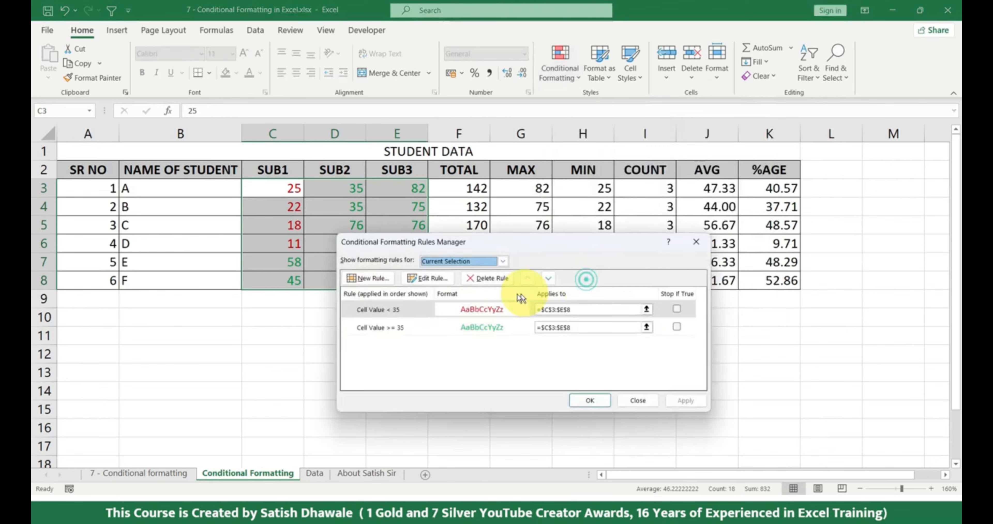
left_click(469, 326)
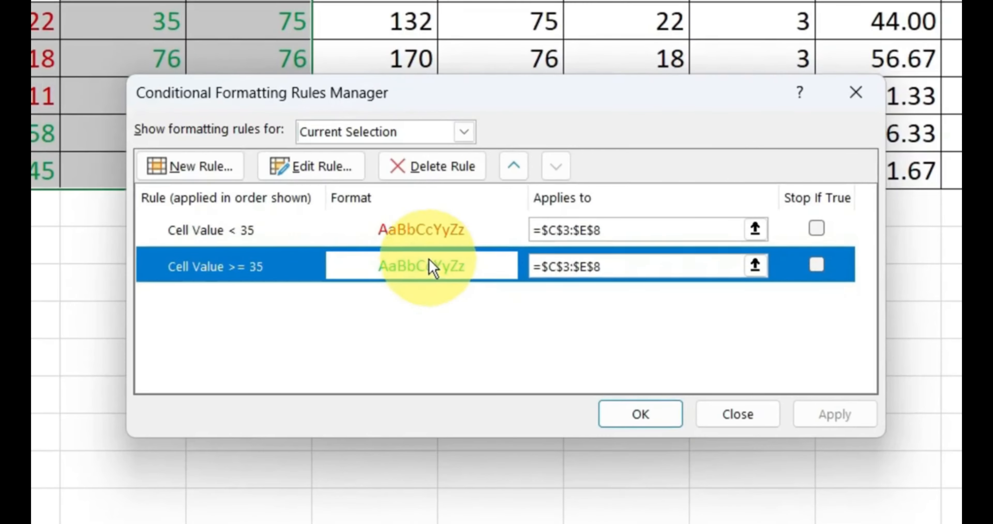
left_click(426, 229)
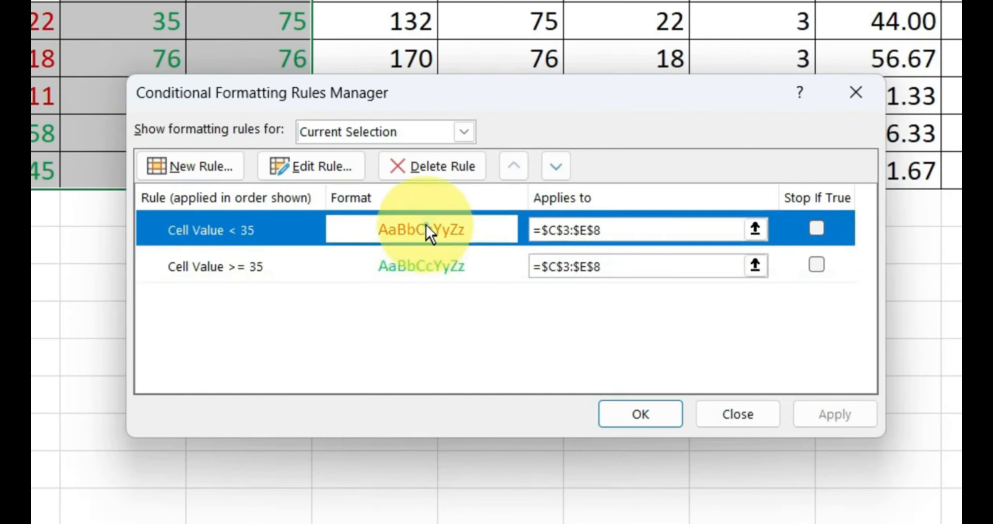
left_click(333, 166)
left_click(412, 330)
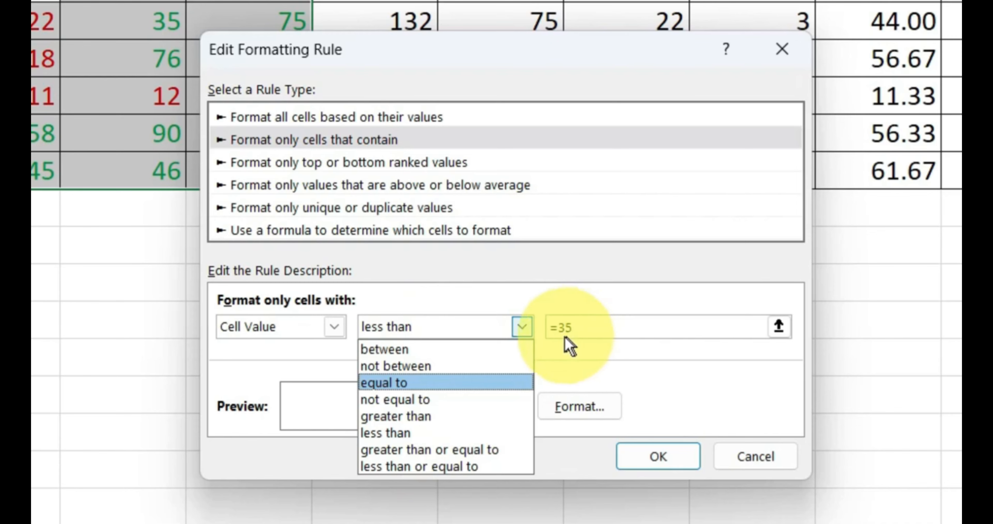
left_click(478, 283)
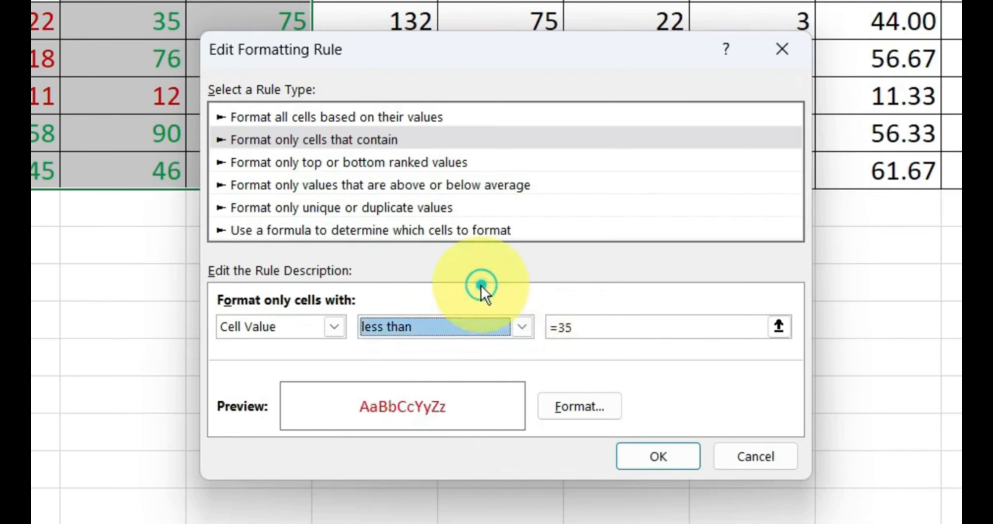
left_click(777, 460)
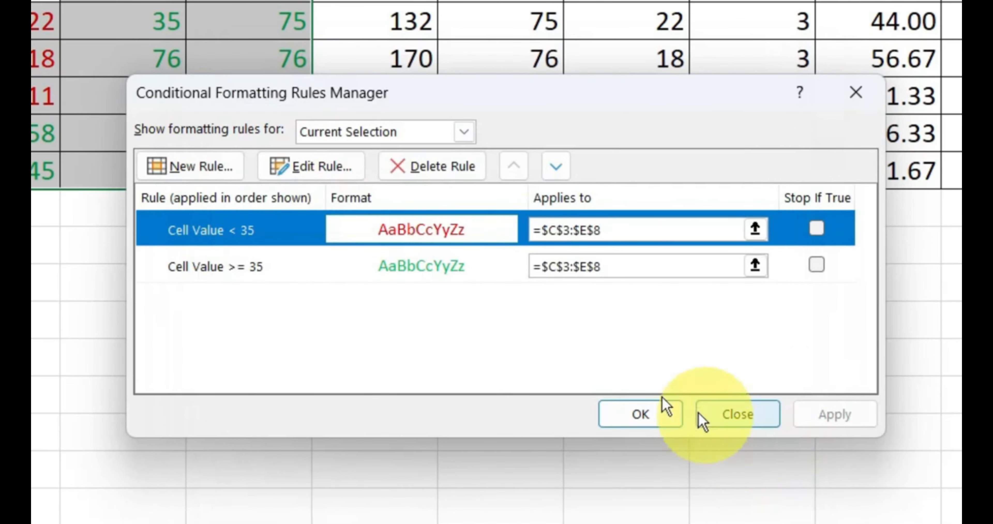
Extend the green rule's applied range to C3:I8 and apply it.
left_click(295, 269)
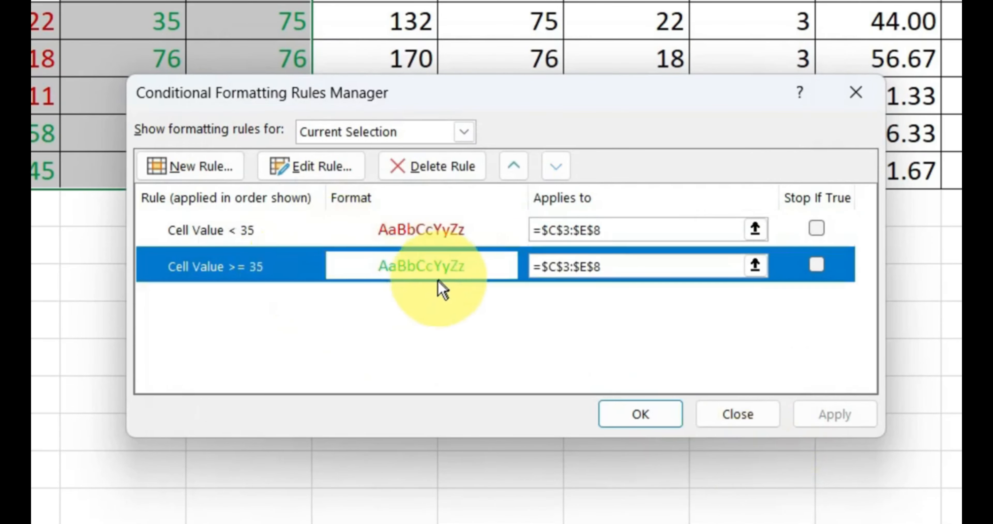
left_click(586, 267)
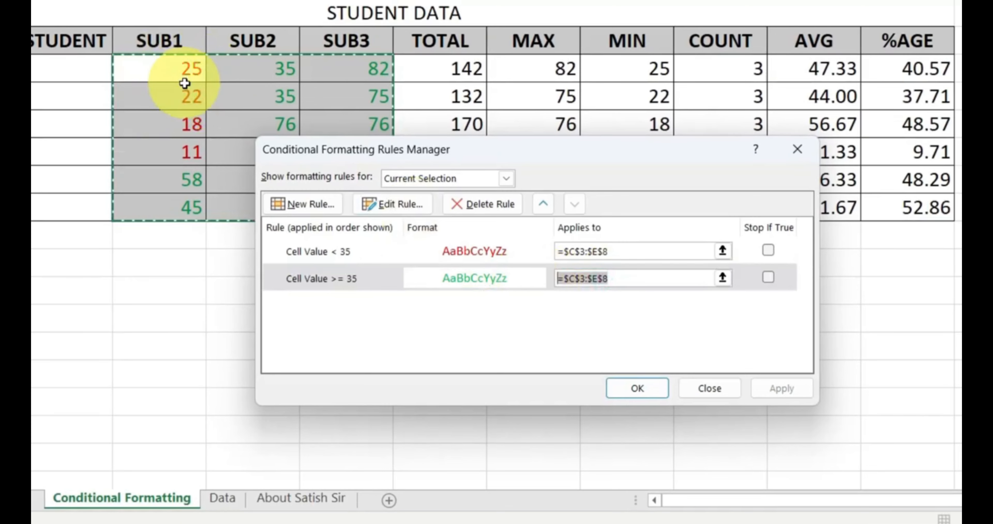
left_click_drag(144, 62, 761, 206)
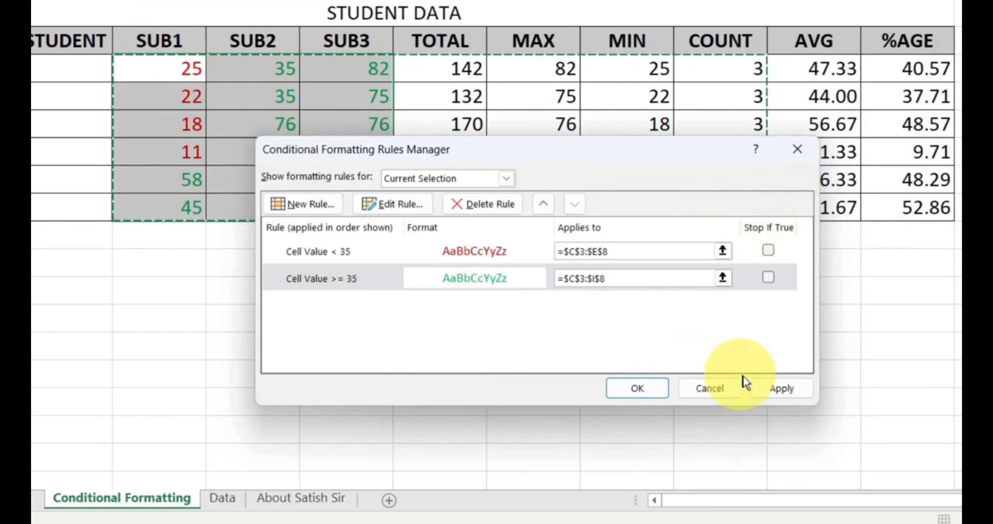
left_click(775, 389)
Set the green rule's applied range back to C3:E8 and apply it.
left_click_drag(625, 151, 658, 133)
left_click_drag(661, 245, 536, 246)
left_click_drag(177, 66, 334, 200)
left_click(820, 359)
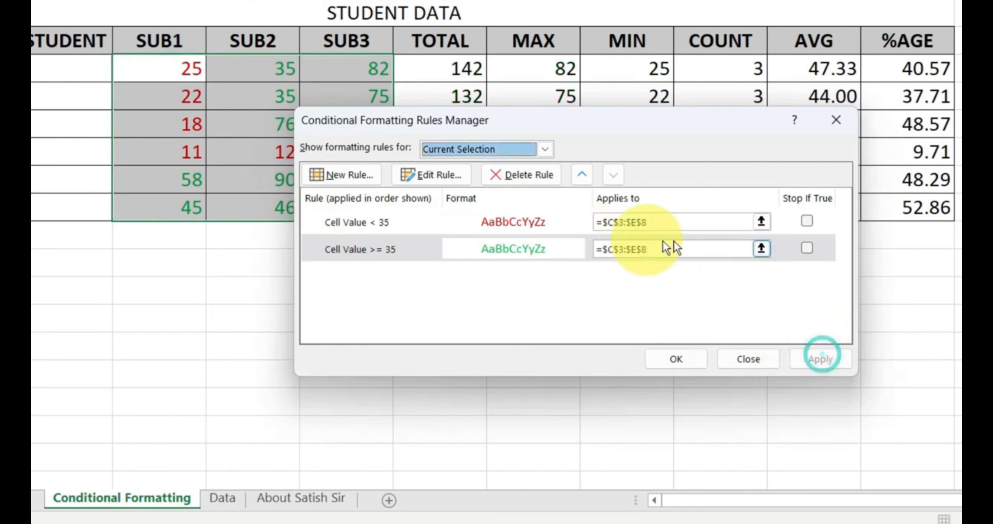
Delete the red less-than-35 rule, apply the deletion and leave the rules manager.
left_click(398, 255)
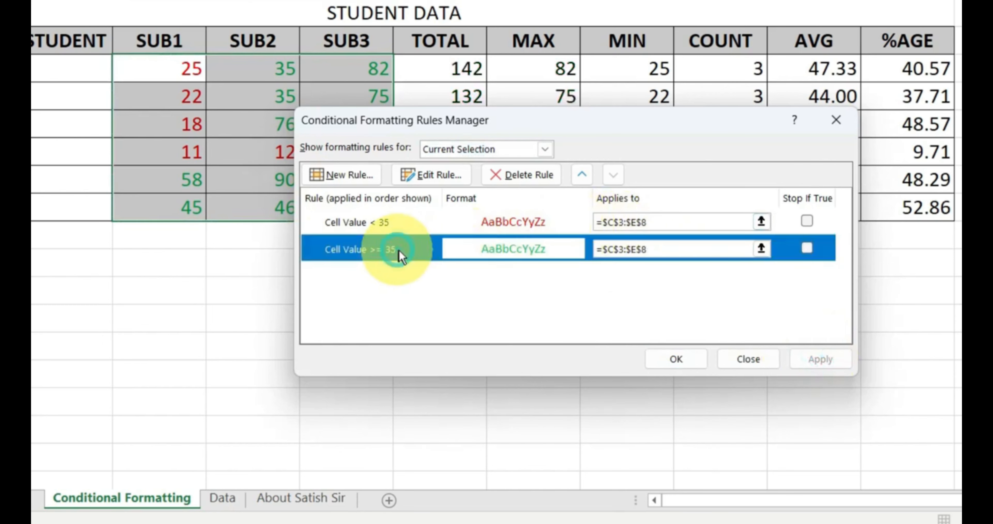
left_click(463, 224)
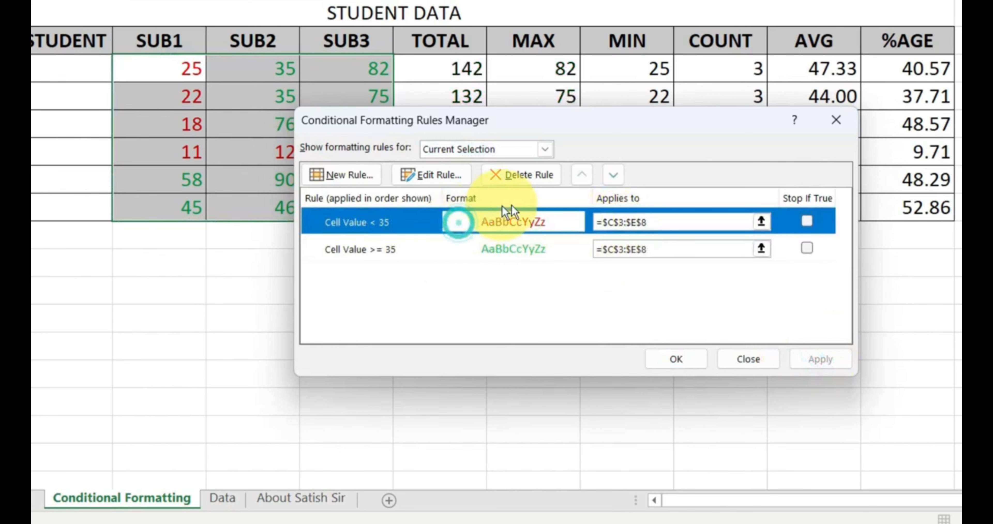
left_click(538, 179)
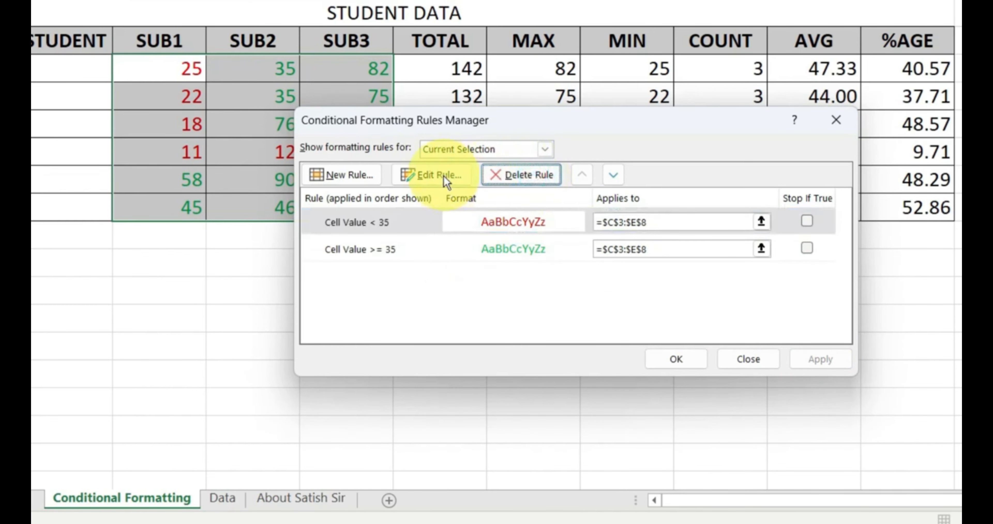
left_click(513, 176)
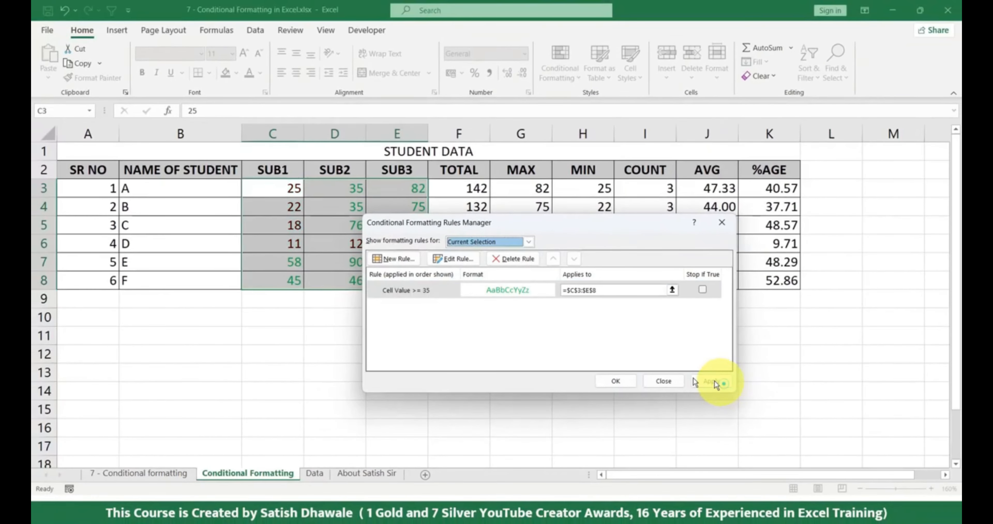
left_click(660, 370)
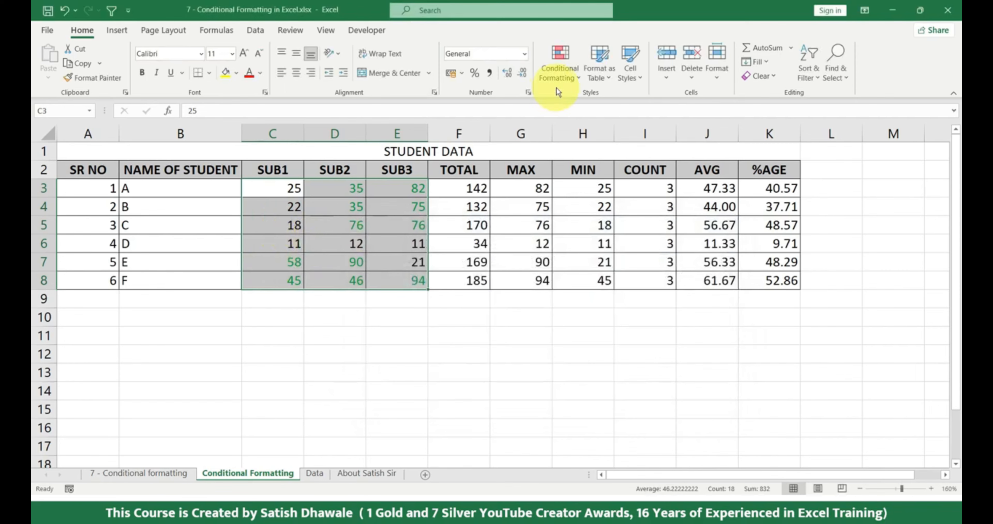
left_click(562, 68)
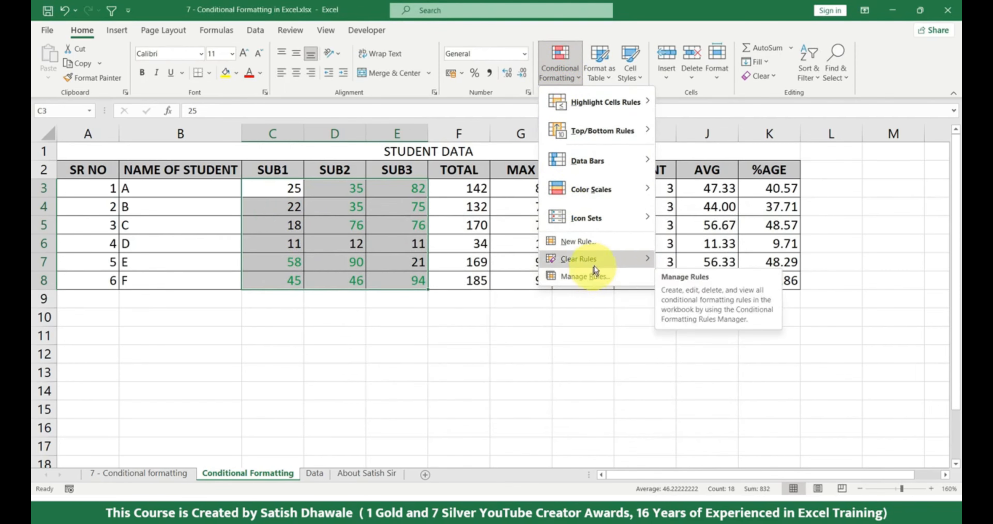
mouse_move(596, 261)
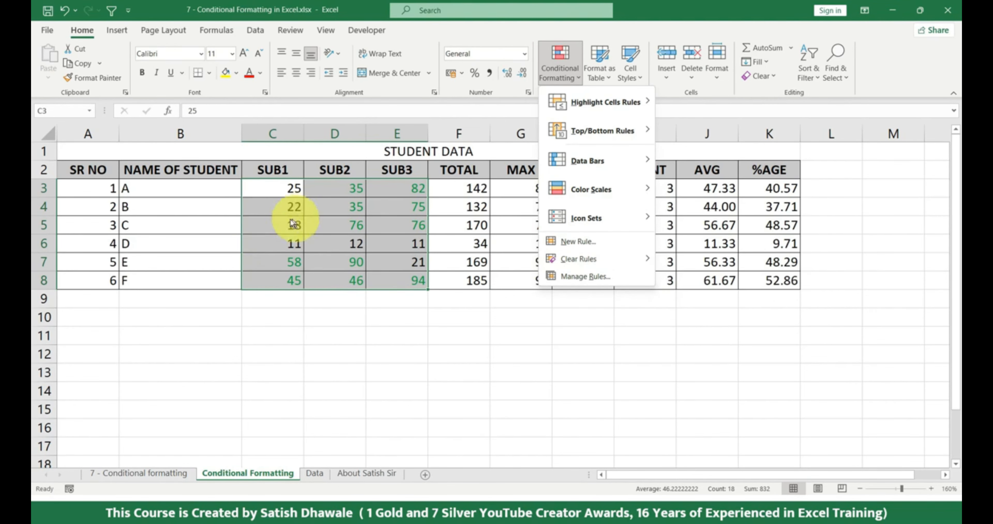
left_click(616, 101)
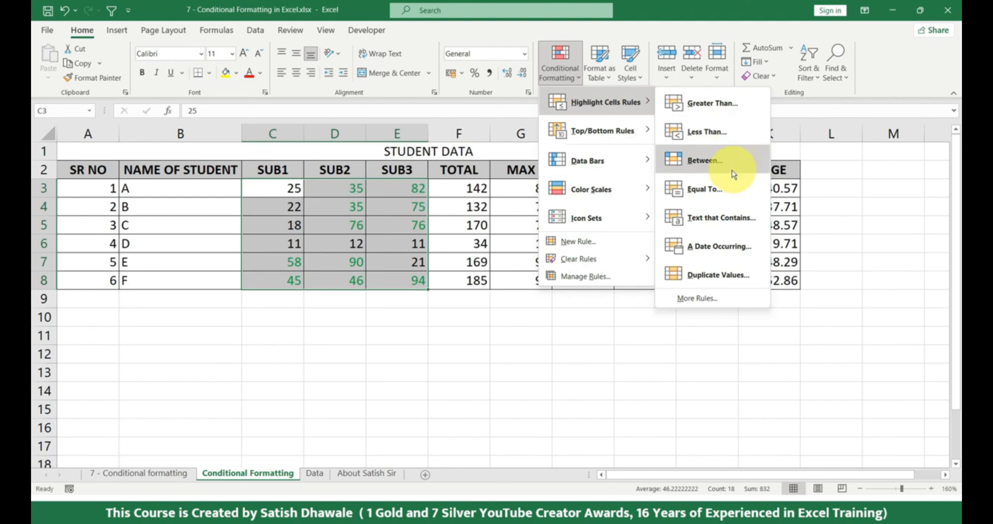
left_click(455, 203)
Preview a highlight on the TOTAL values F3:F8 between 120 and 140, and leave without applying it.
left_click_drag(465, 187, 465, 281)
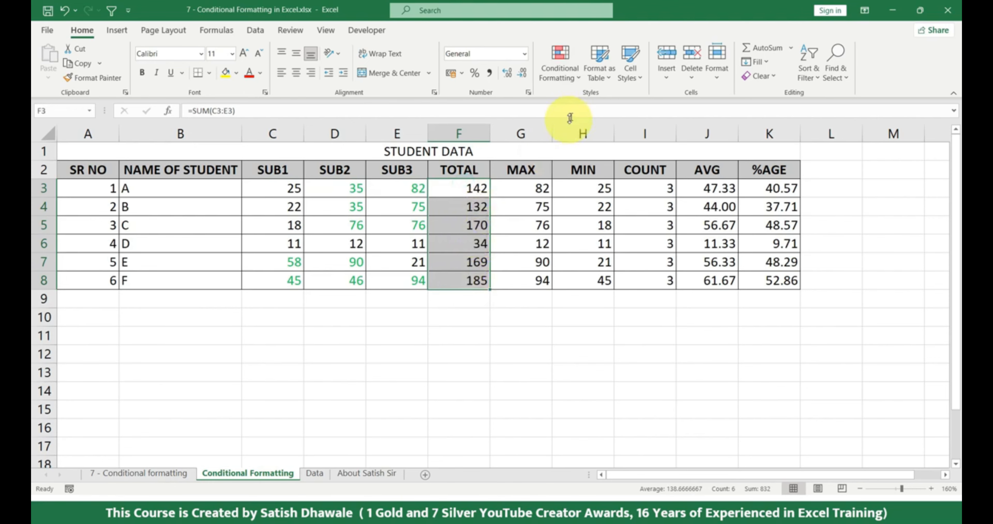
left_click(559, 75)
mouse_move(587, 105)
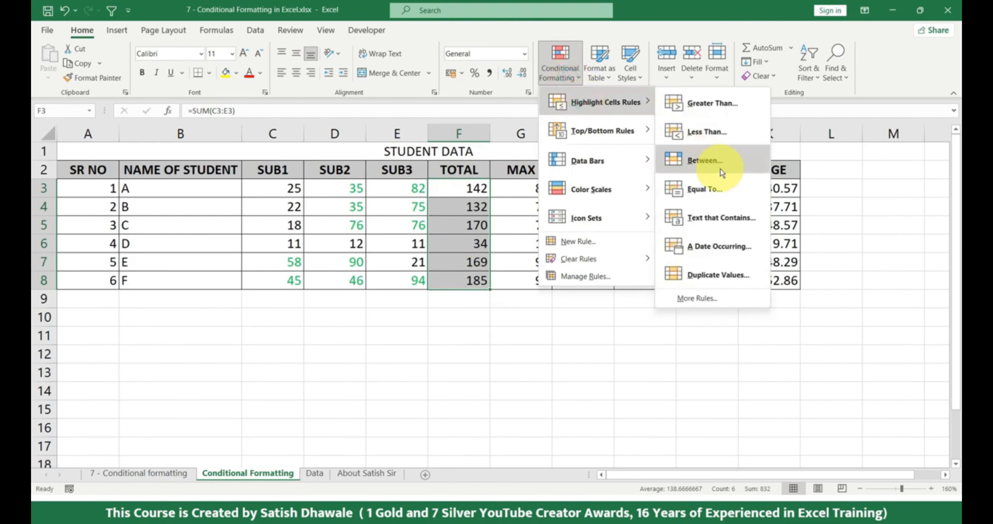
left_click(702, 160)
type("120")
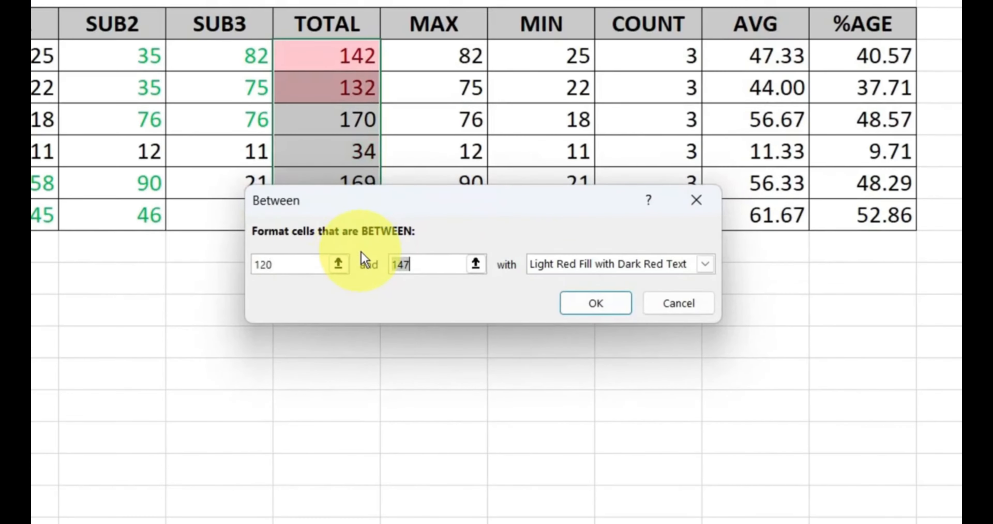
key("Tab")
type("140")
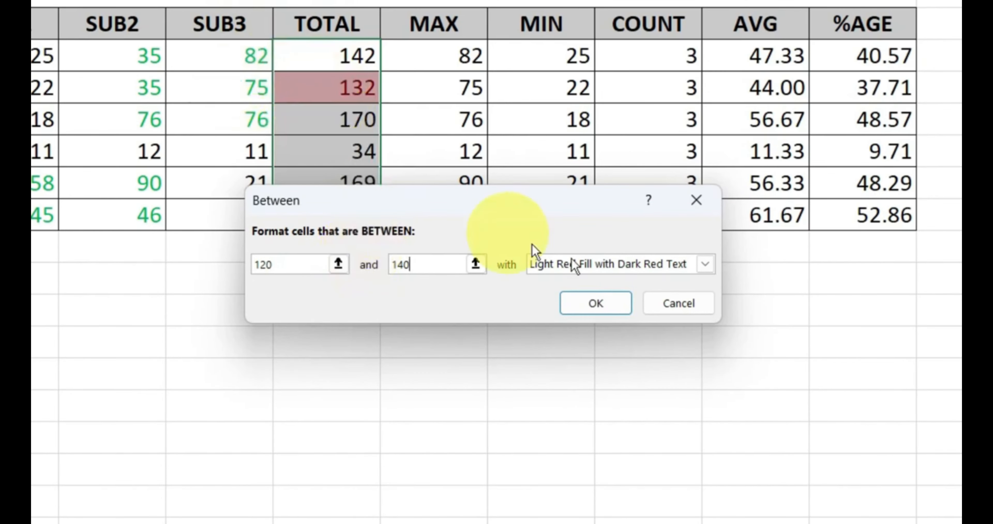
left_click(702, 203)
left_click(573, 83)
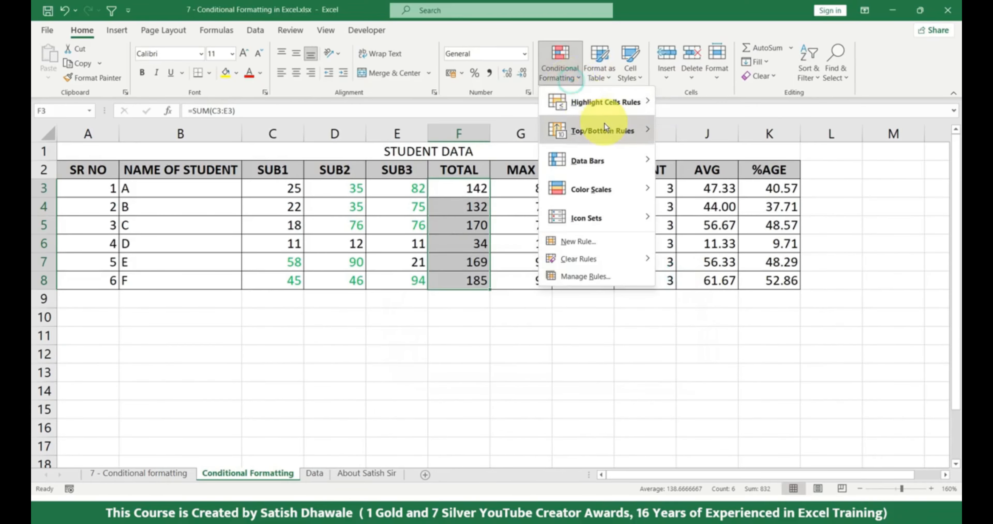
left_click(608, 104)
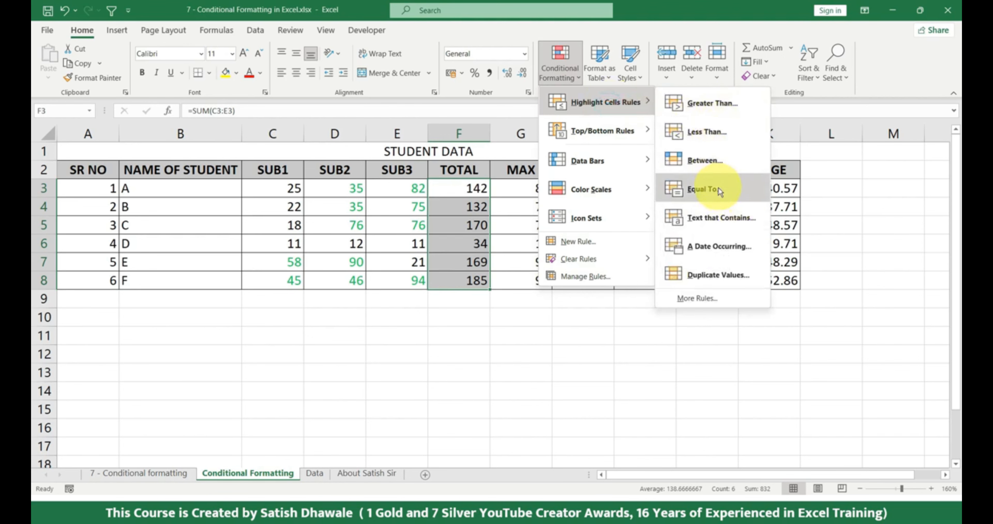
left_click(384, 380)
left_click(382, 377)
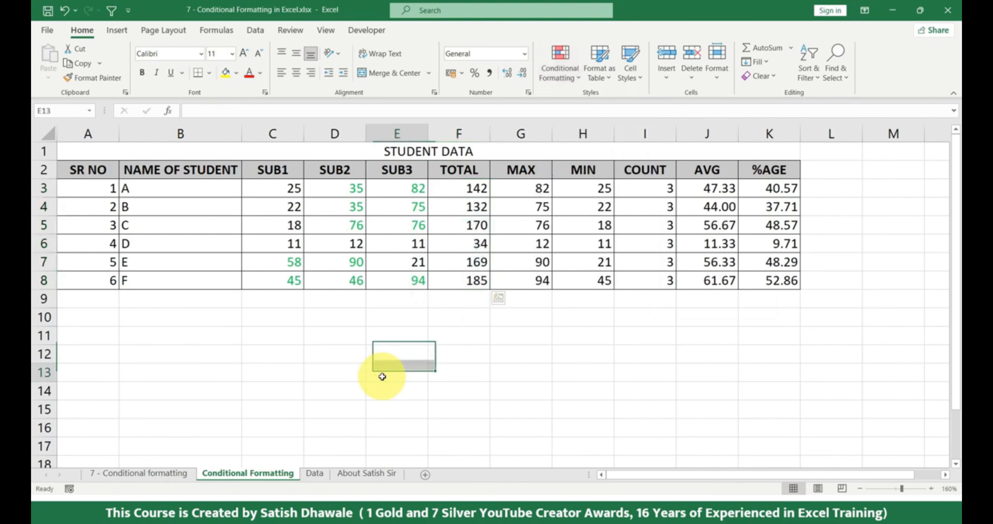
Switch to the "7 - Conditional formatting" sheet and select the whole EMP NAME column.
left_click(165, 477)
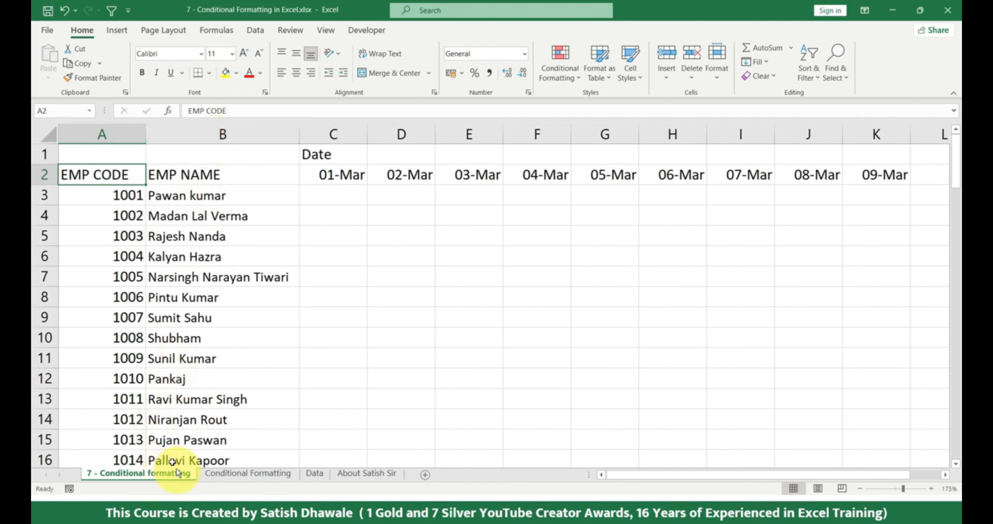
left_click(214, 134)
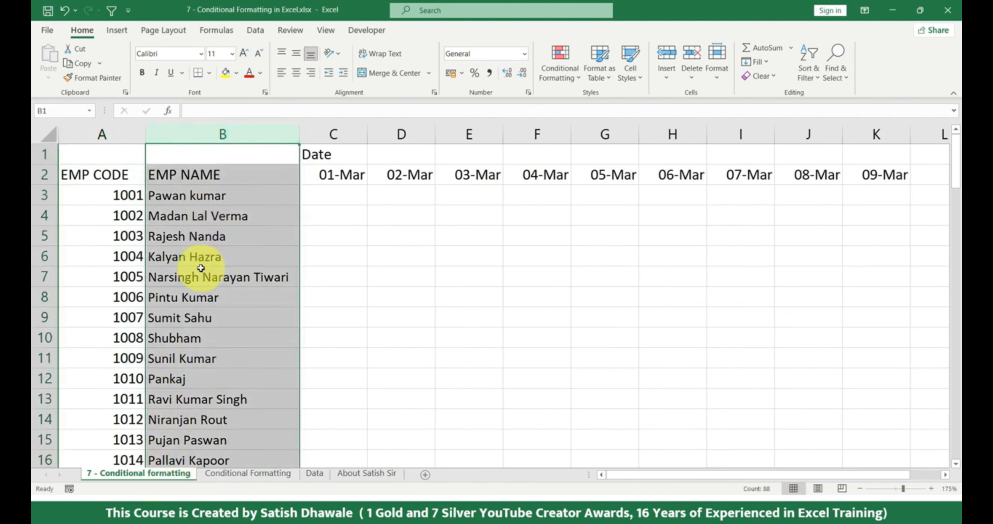
scroll(198, 269, "down", 3)
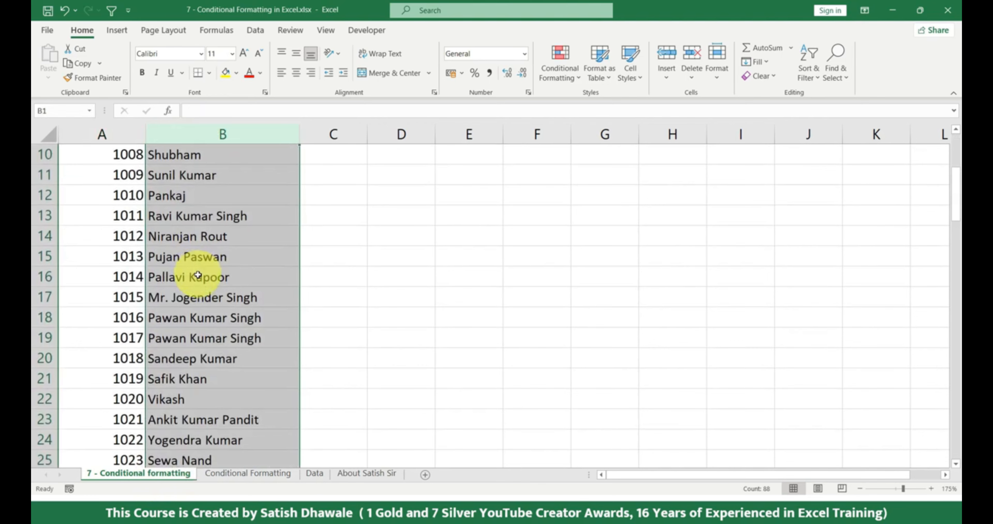
scroll(247, 351, "up", 3)
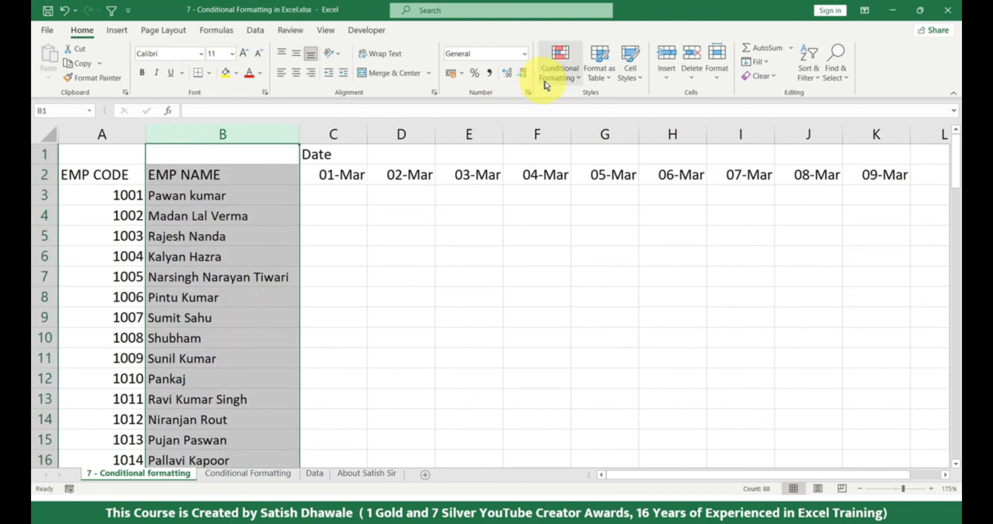
Highlight the employee names that contain the chosen surname, using Light Red Fill with Dark Red Text.
left_click(559, 75)
mouse_move(601, 103)
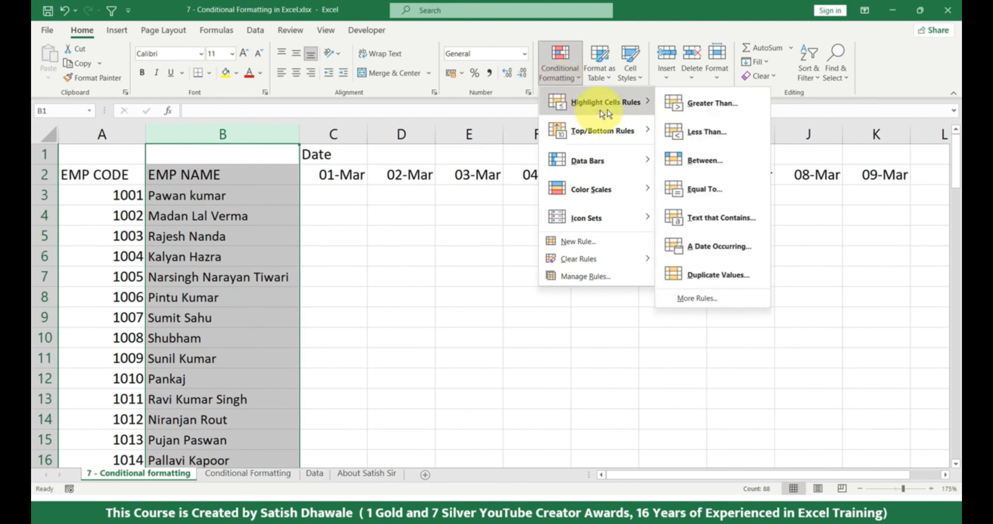
left_click(724, 221)
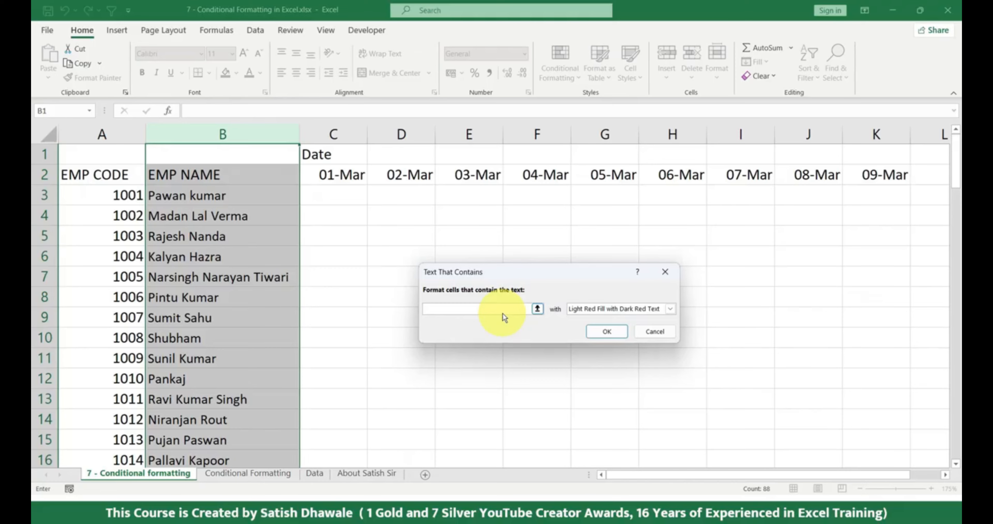
type("sIN")
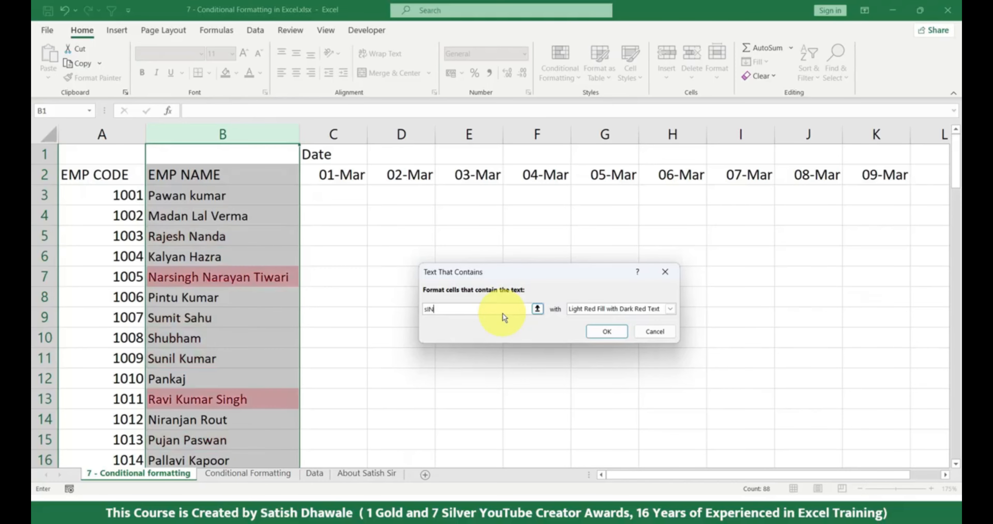
key("BackSpace")
key("BackSpace")
type("in")
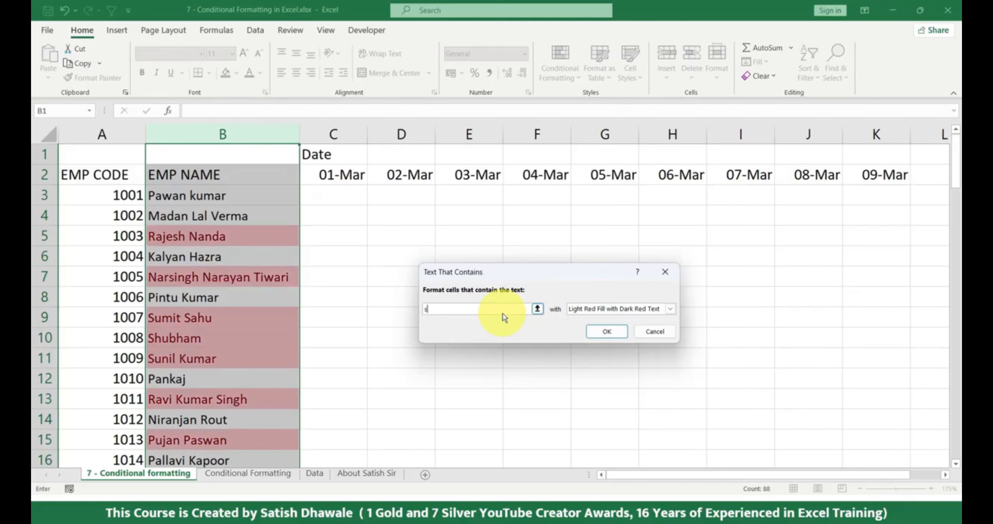
key("BackSpace")
key("BackSpace")
key("BackSpace")
type("Singh")
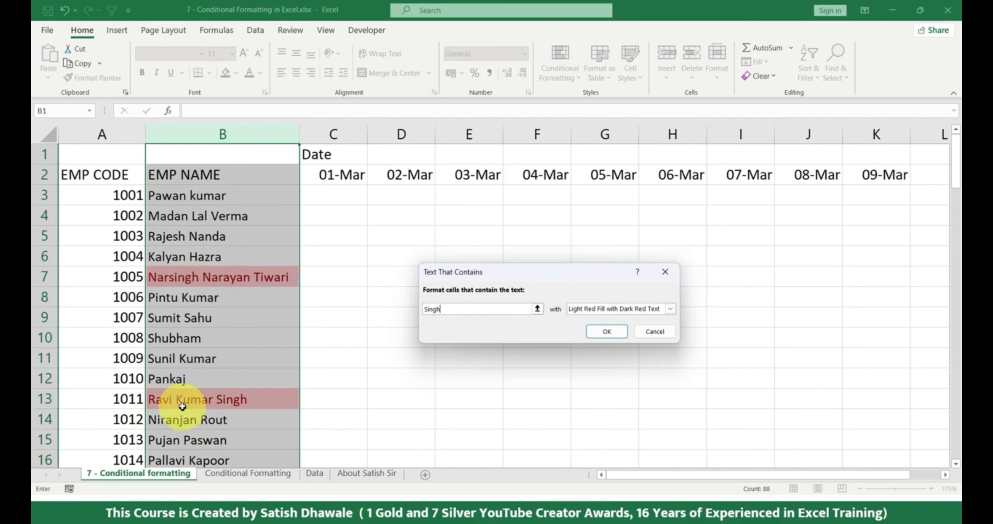
left_click(615, 331)
Examine which names are highlighted throughout the EMP NAME column.
scroll(230, 363, "down", 3)
scroll(231, 363, "down", 16)
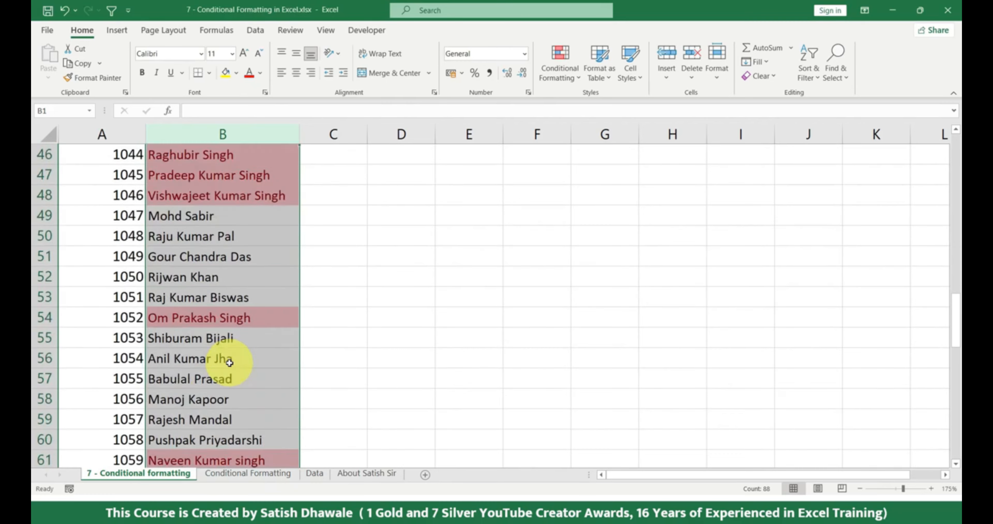
scroll(229, 364, "down", 8)
scroll(230, 365, "up", 18)
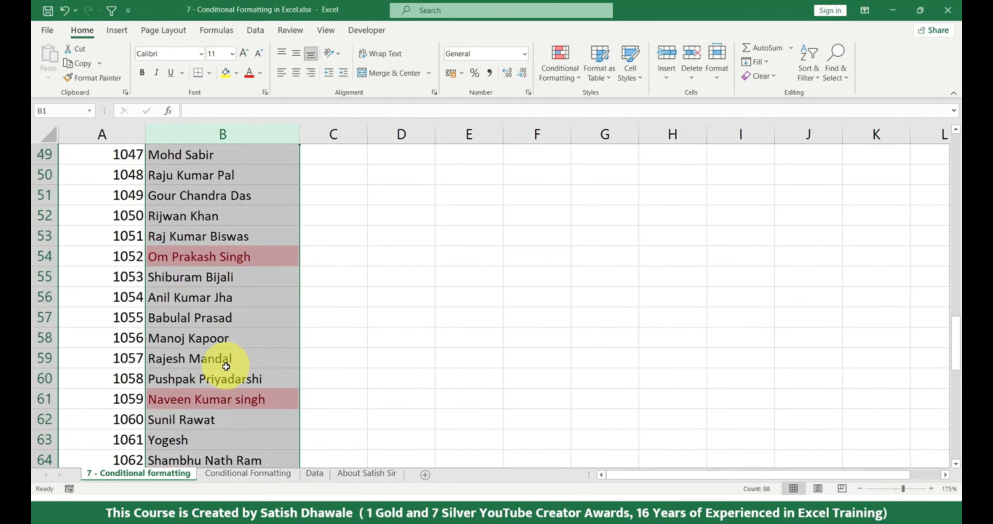
scroll(230, 374, "up", 9)
left_click(566, 77)
left_click(603, 110)
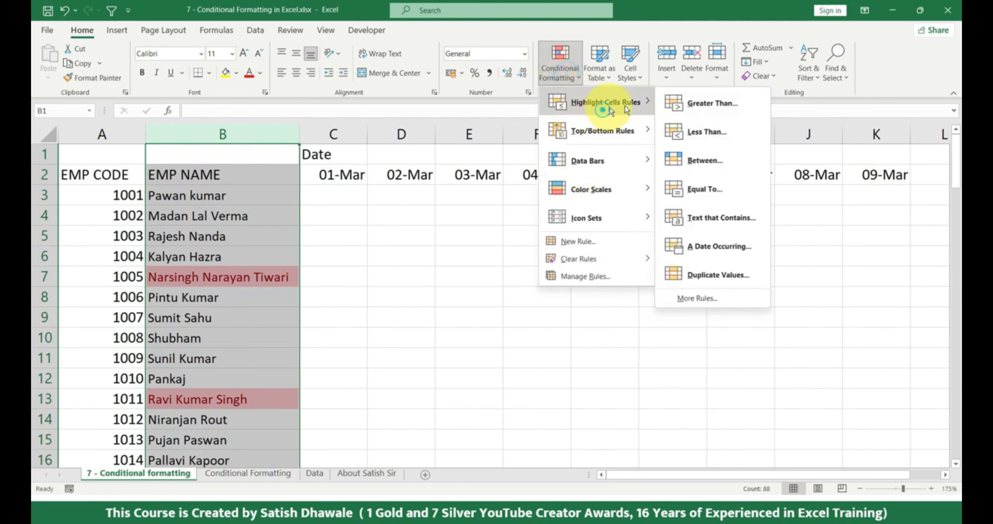
left_click(709, 216)
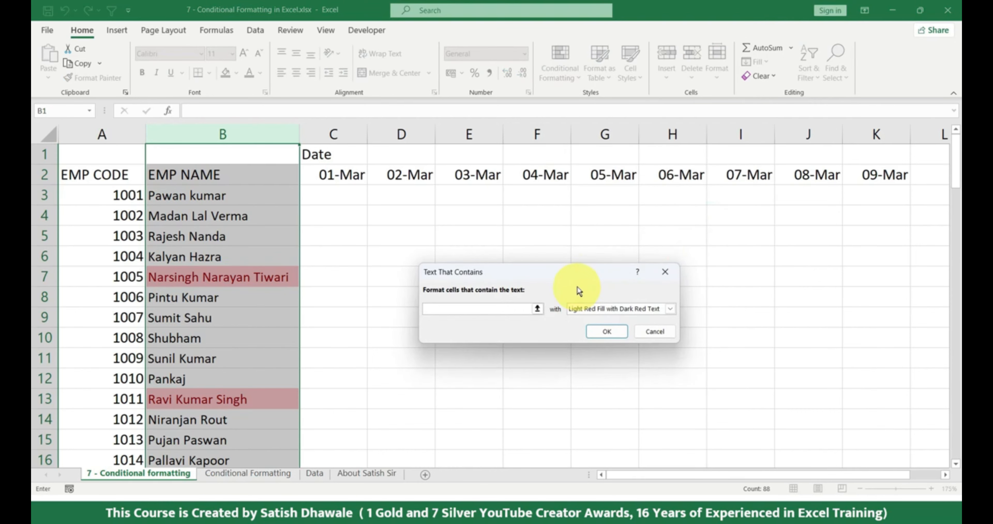
left_click(664, 273)
left_click(560, 63)
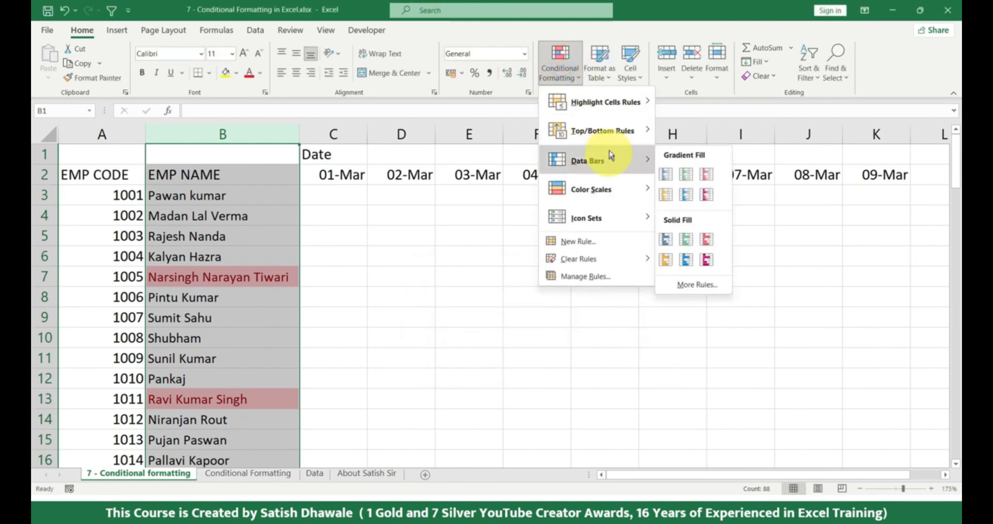
mouse_move(616, 105)
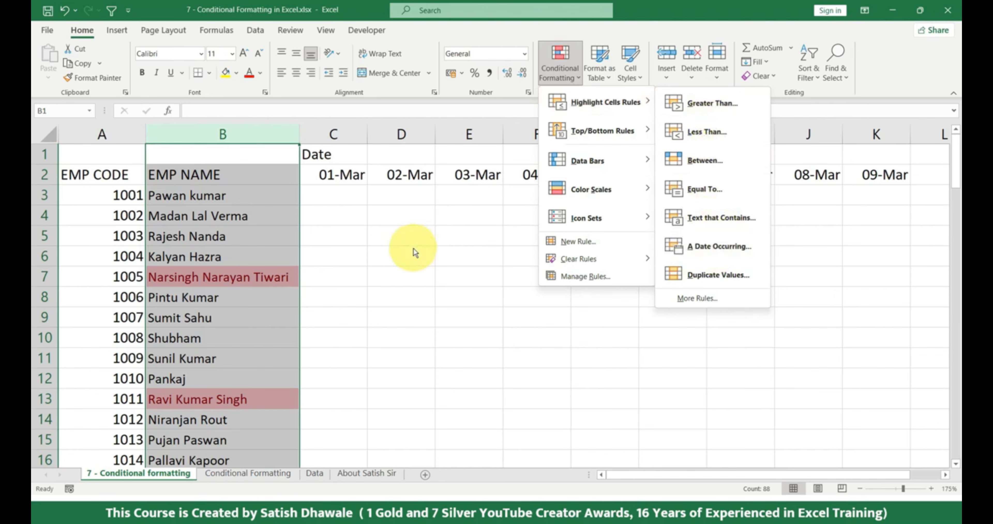
key("Escape")
key("Escape")
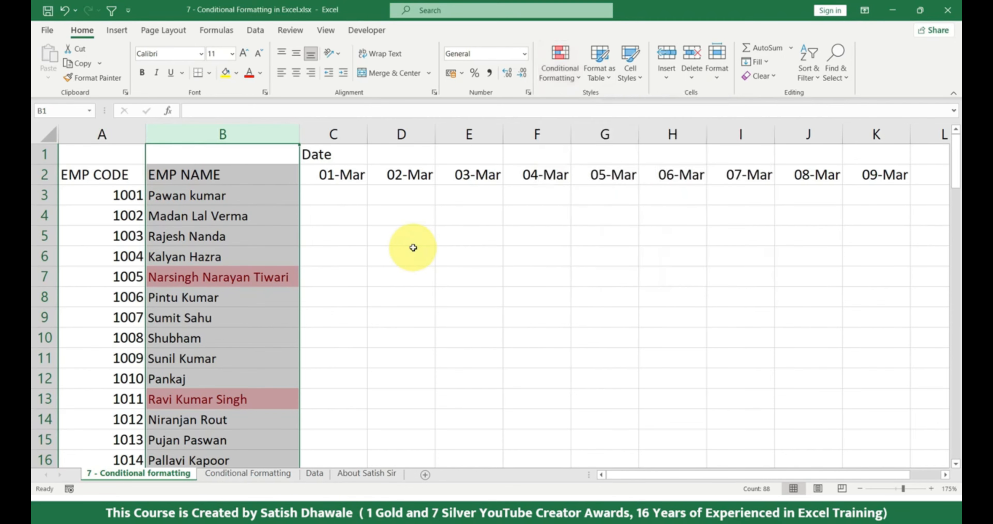
On the Conditional Formatting sheet, enter 01-04-2023 in B12 and fill consecutive dates down to B24.
left_click(333, 377)
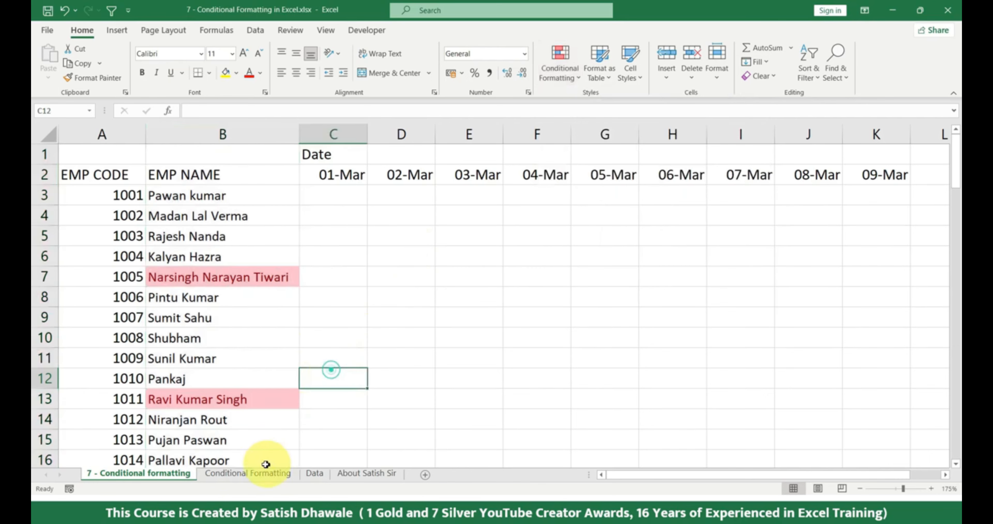
left_click(263, 477)
left_click(228, 358)
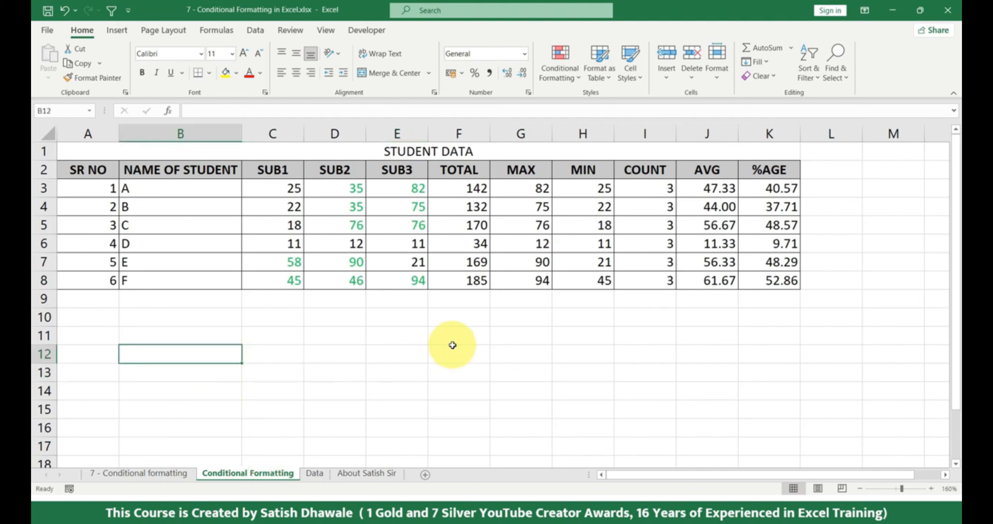
type("01-04-2023")
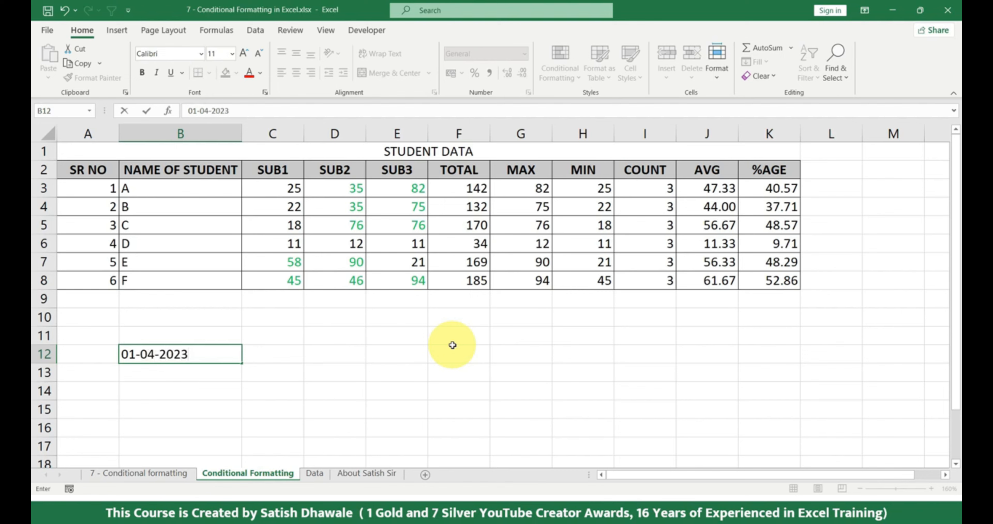
key("Return")
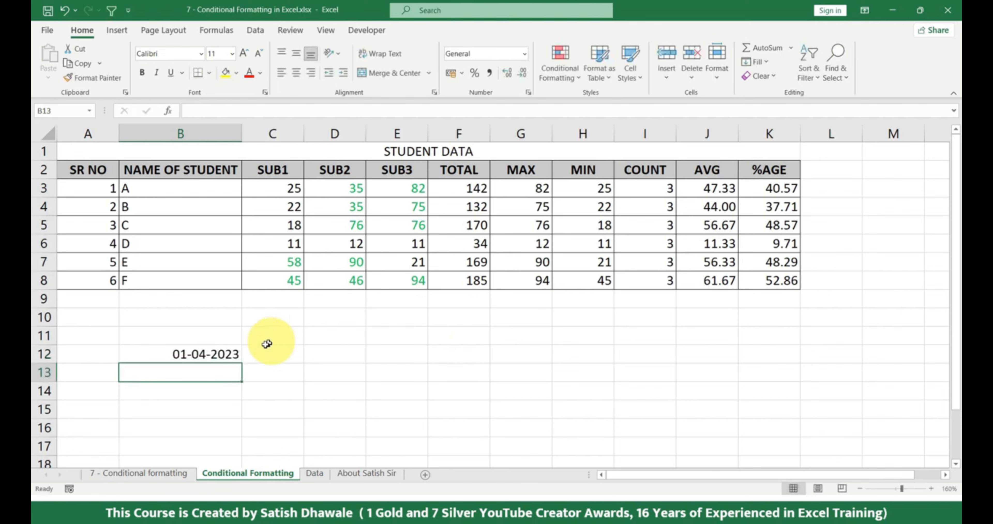
left_click(232, 356)
left_click_drag(242, 364, 261, 390)
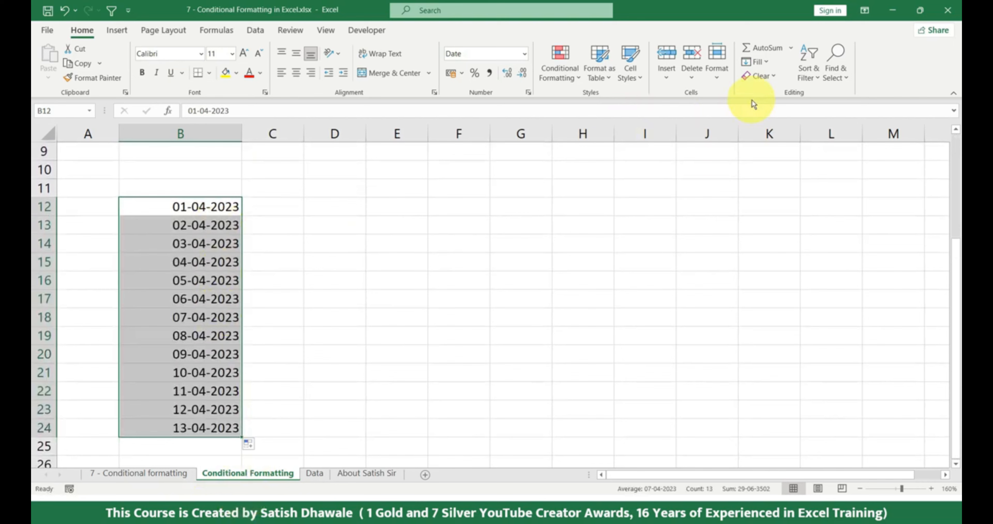
Preview an A Date Occurring rule on the dates in B12:B24 for Yesterday, Today and Tomorrow.
left_click(570, 78)
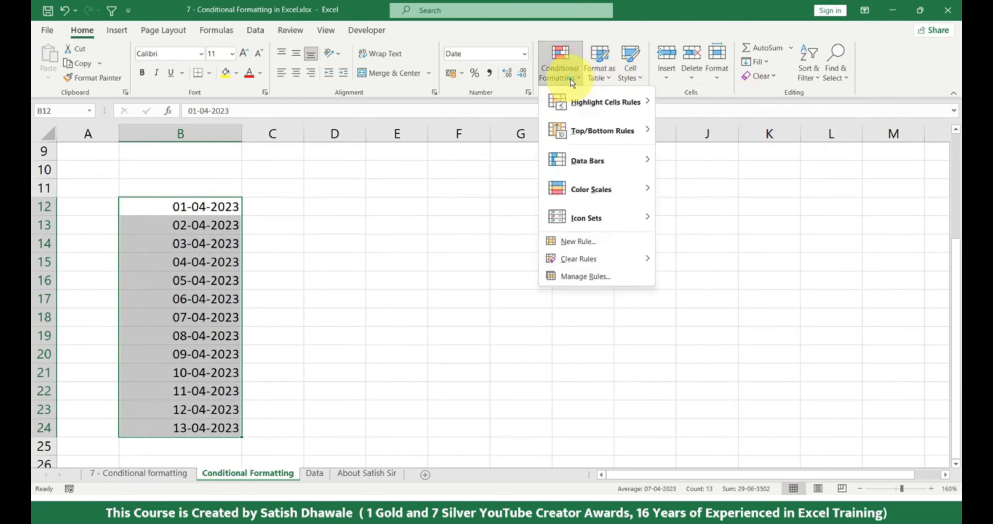
left_click(615, 97)
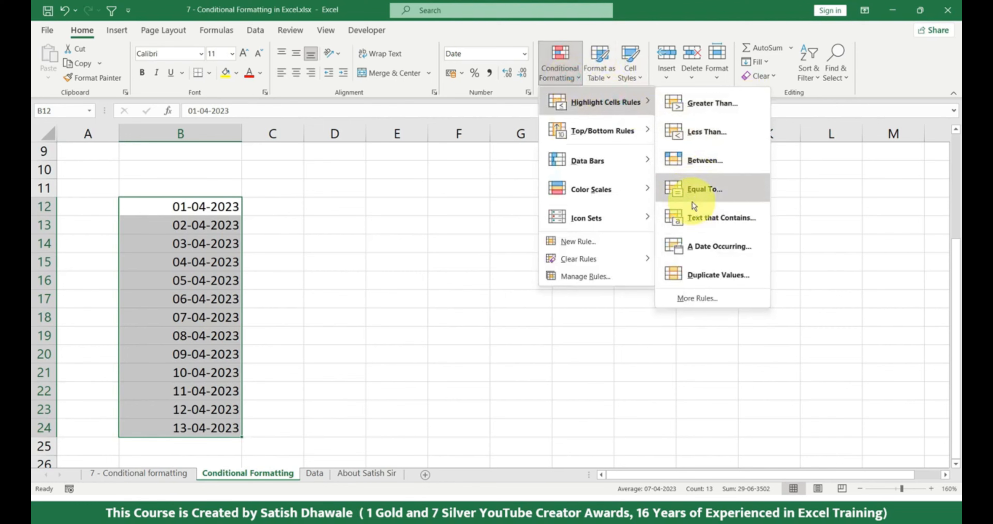
left_click(699, 247)
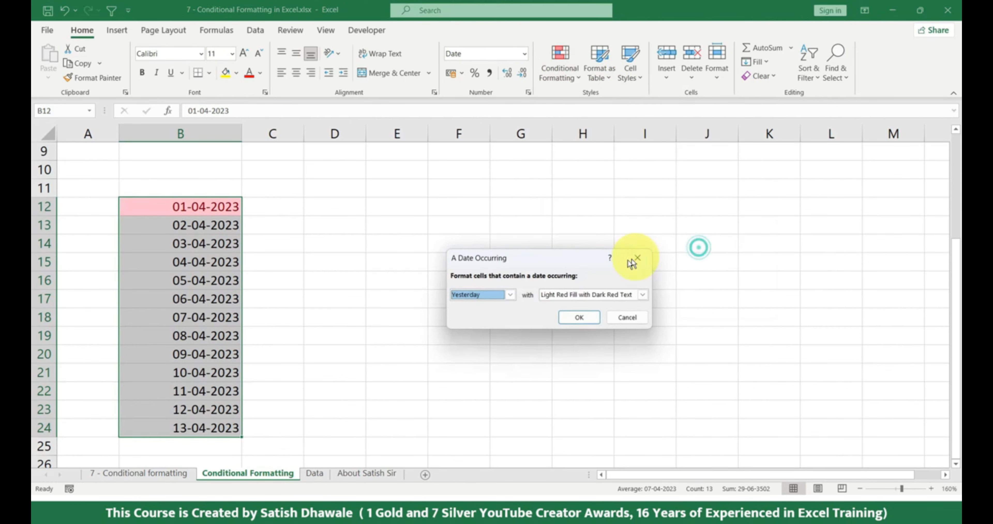
left_click(505, 294)
left_click(478, 318)
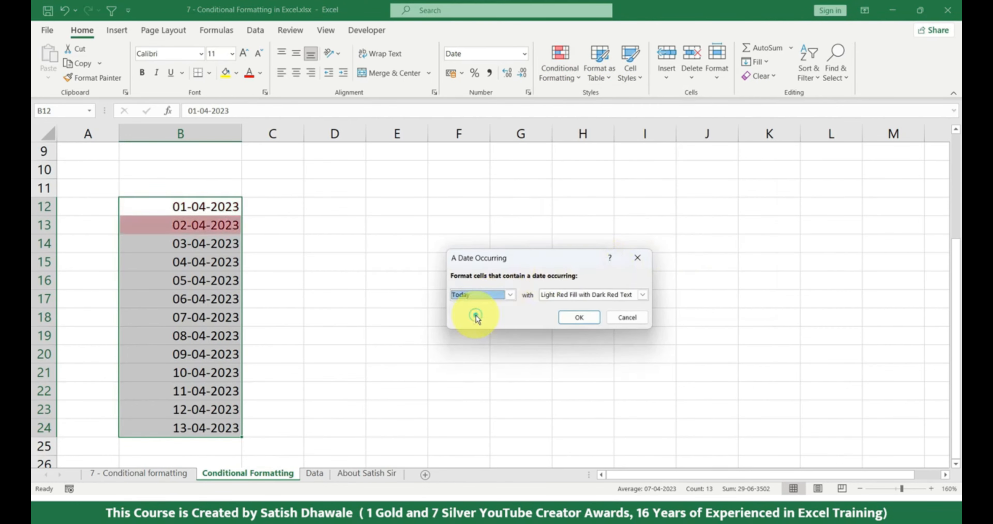
left_click(492, 295)
left_click(488, 323)
Preview the date rule for Next week and This week, and close it without applying any highlighting.
left_click(501, 294)
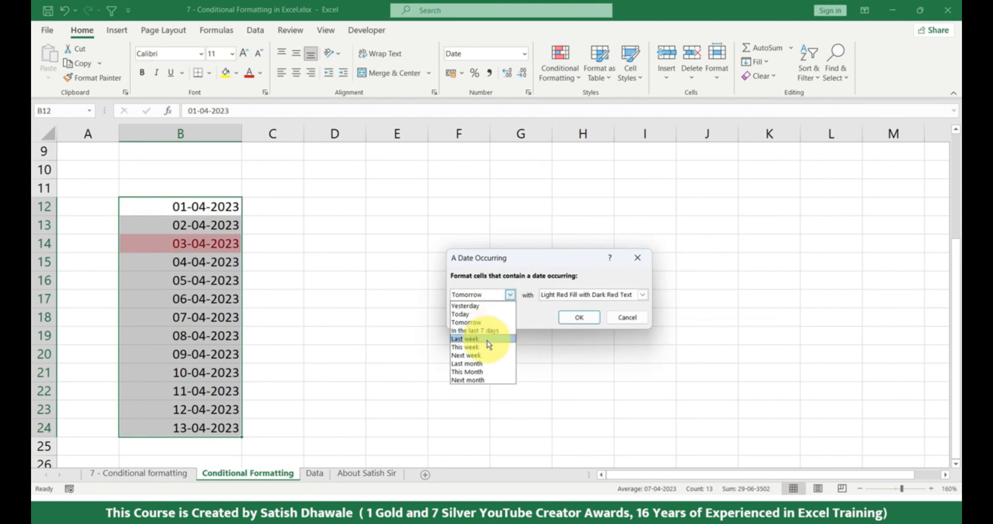
left_click(486, 355)
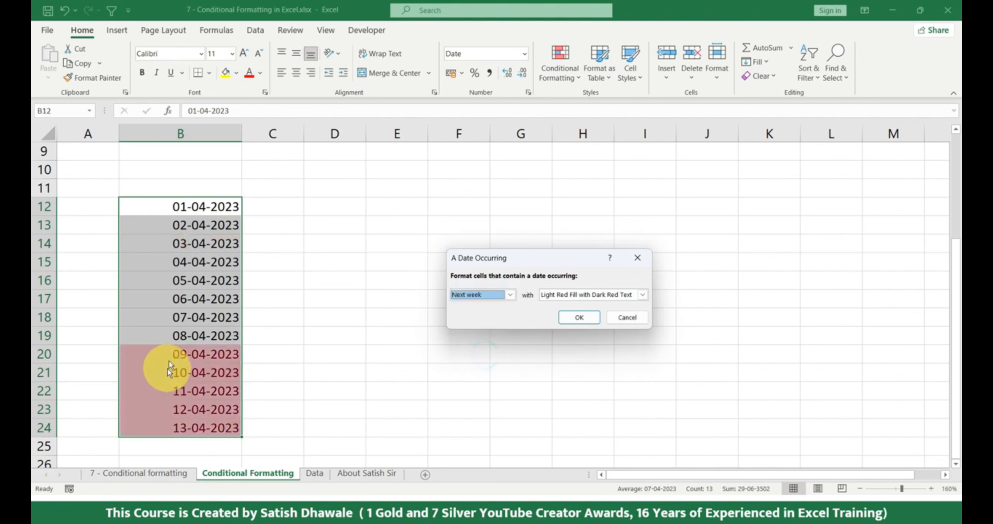
left_click(476, 295)
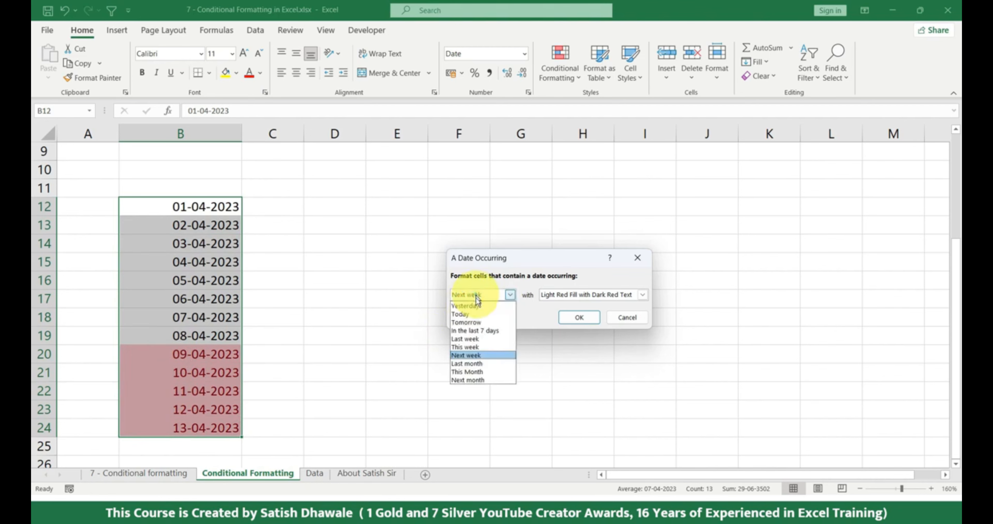
left_click(474, 347)
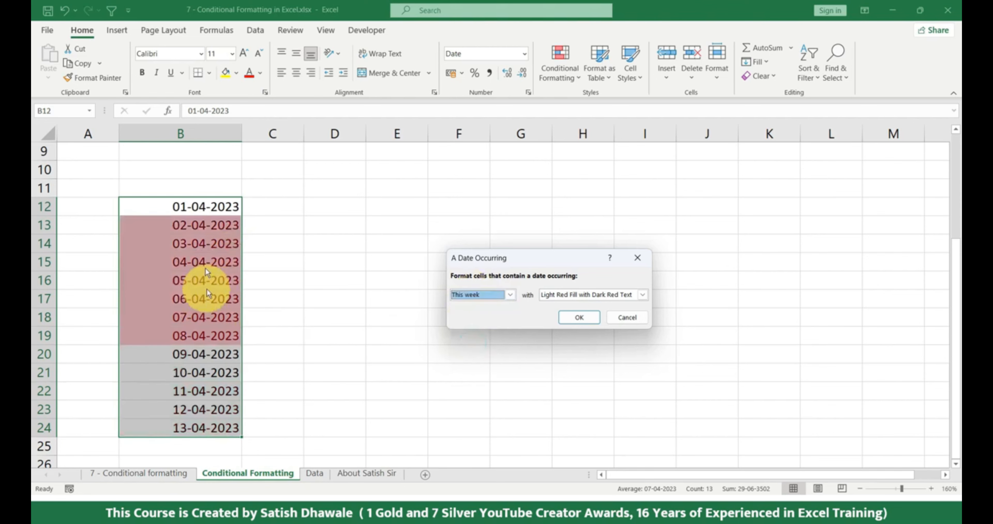
left_click(621, 318)
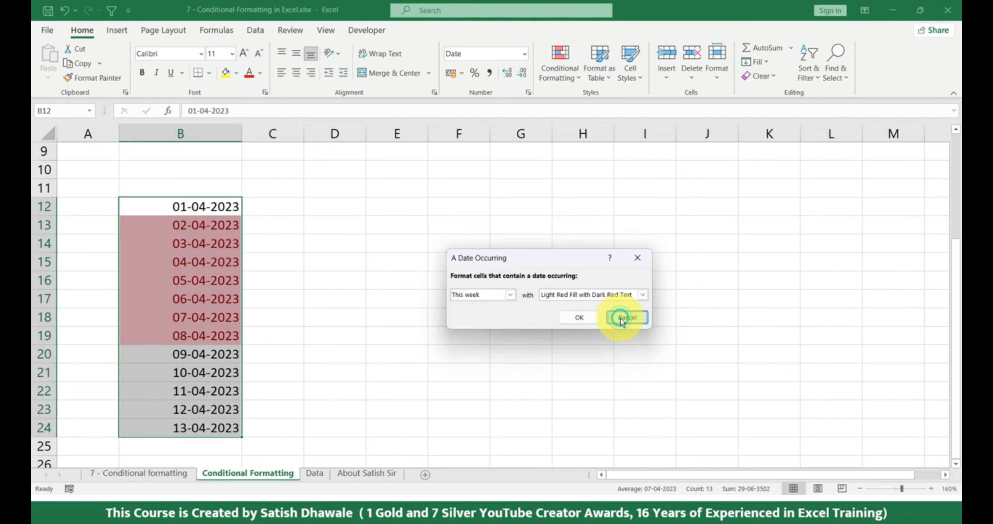
scroll(225, 206, "up", 3)
left_click(266, 208)
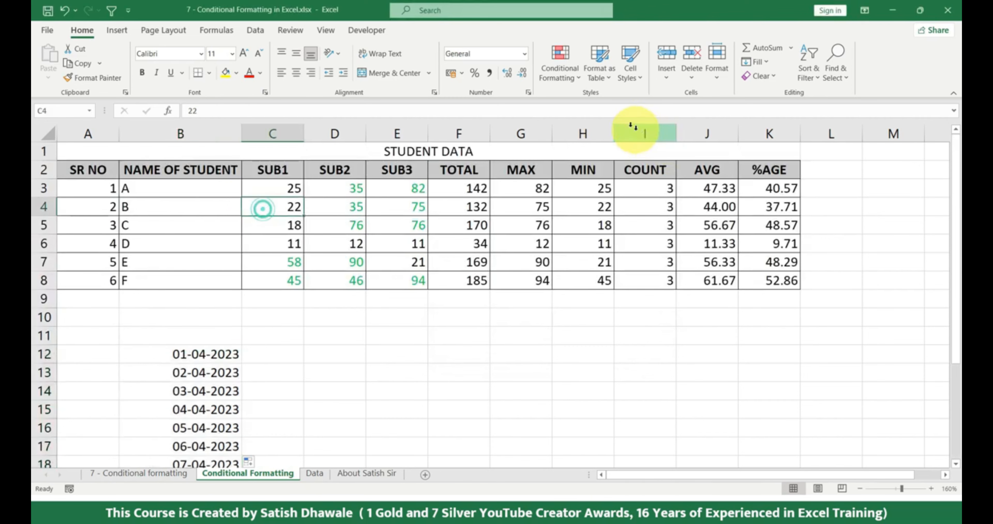
left_click(573, 78)
mouse_move(596, 108)
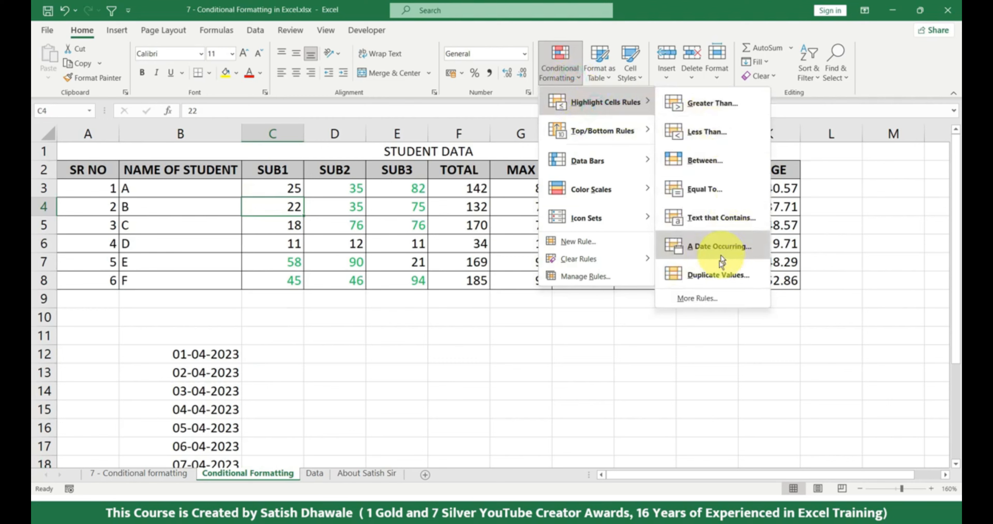
left_click(332, 334)
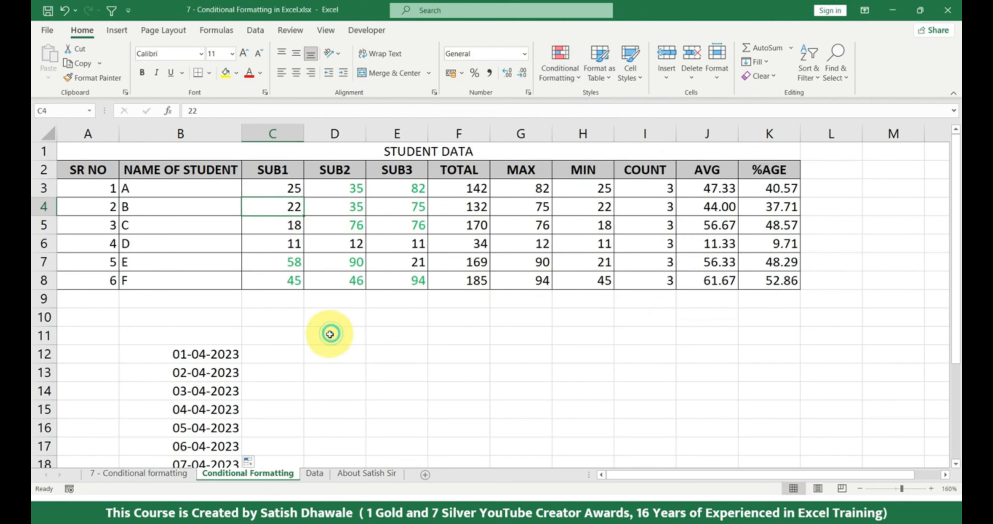
On the "7 - Conditional formatting" sheet, clear the conditional formatting rules from the whole EMP NAME column.
left_click(170, 472)
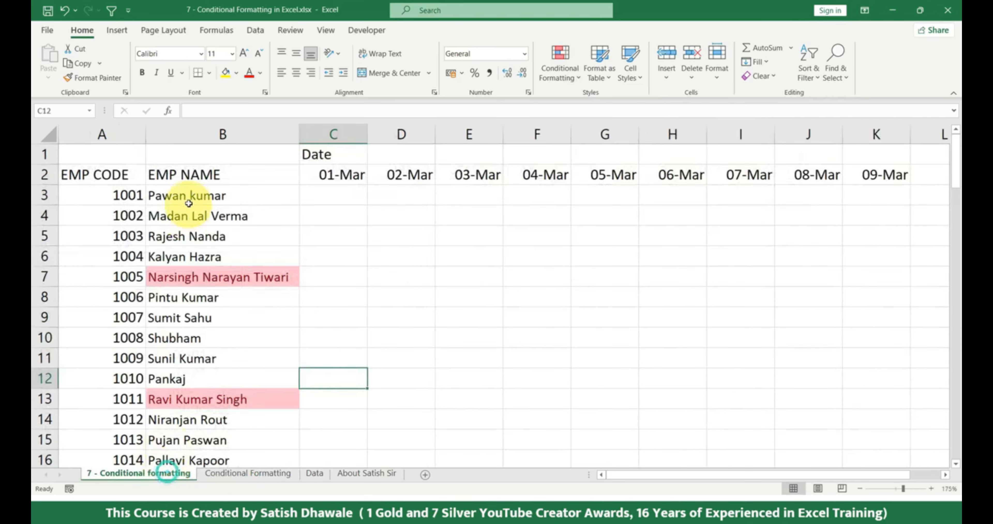
left_click(207, 135)
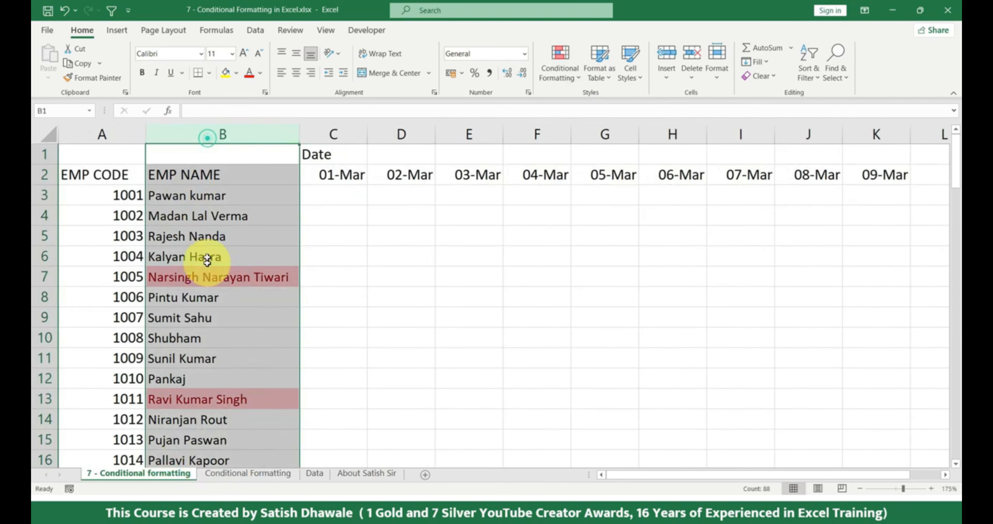
left_click(567, 77)
left_click(607, 260)
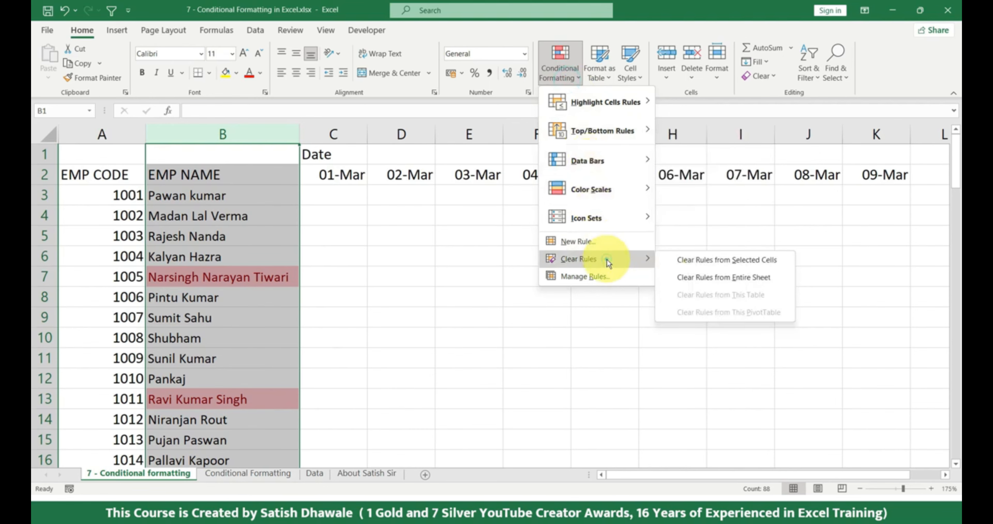
left_click(710, 259)
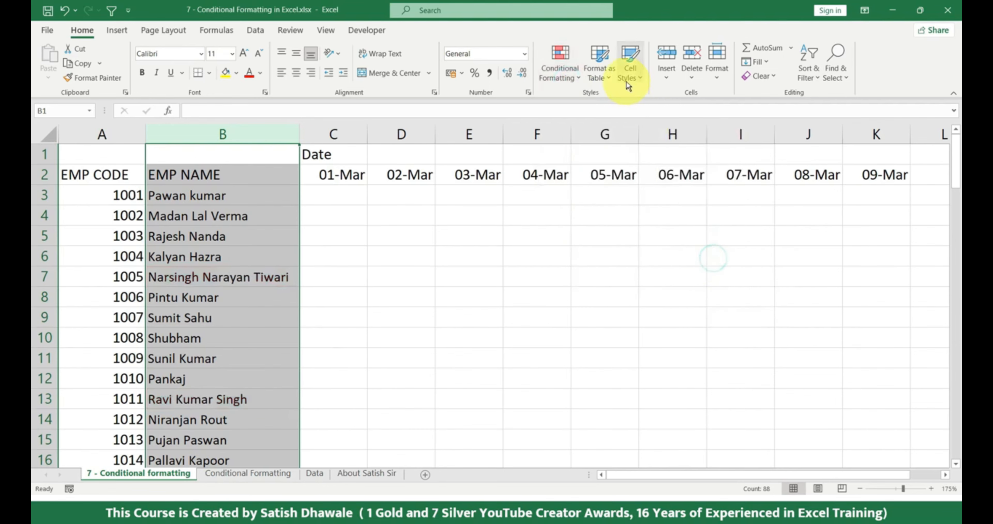
Highlight duplicate values in the EMP NAME column using Light Red Fill with Dark Red Text.
left_click(559, 72)
mouse_move(603, 100)
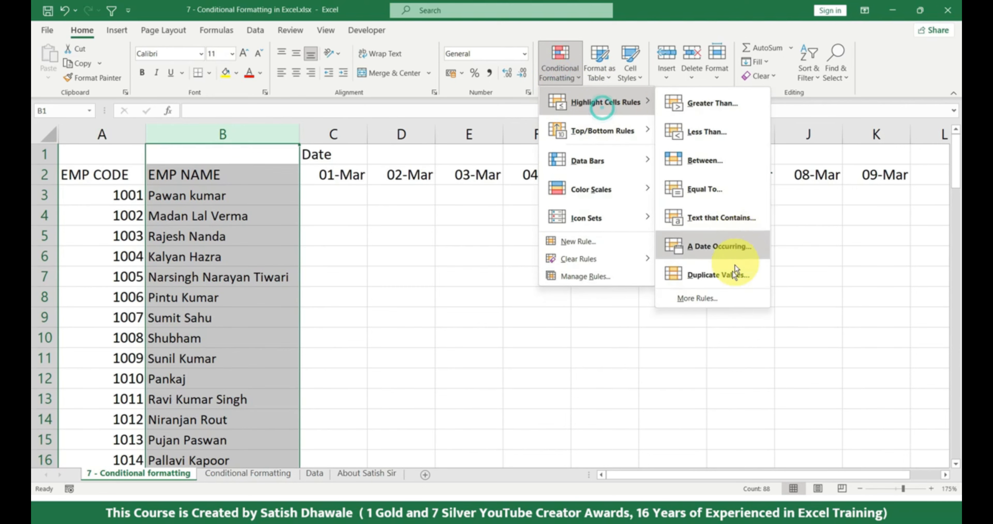
left_click(728, 286)
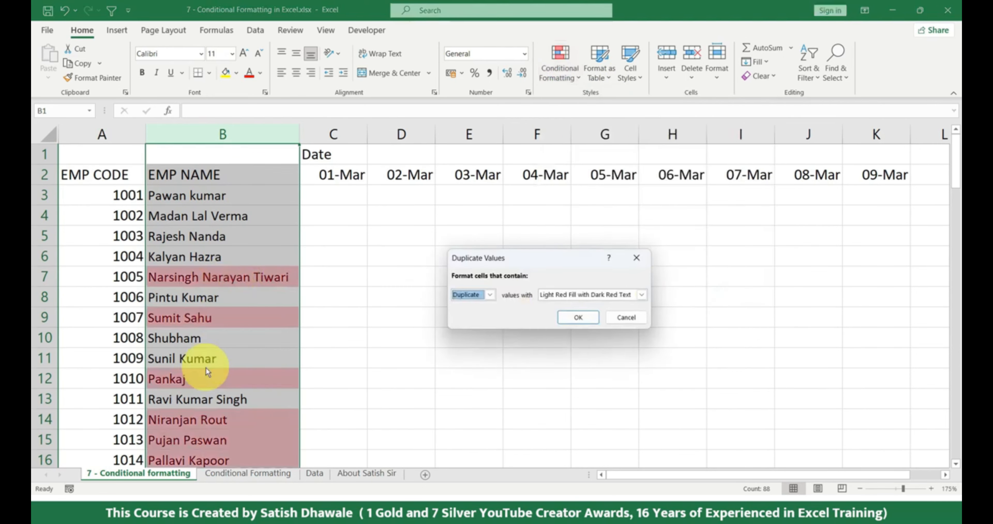
left_click(580, 317)
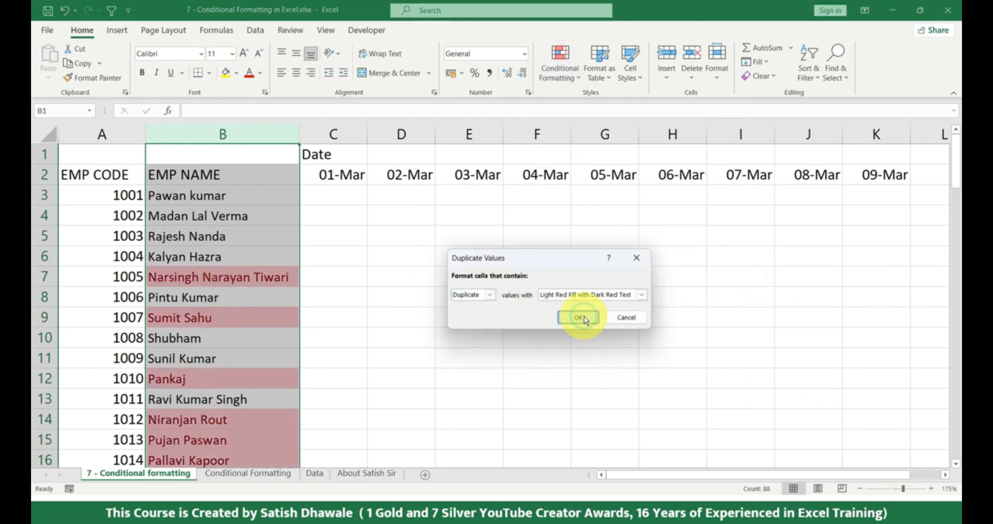
Examine the highlighted duplicate names throughout the EMP NAME column, down to the end of the list.
scroll(311, 305, "down", 7)
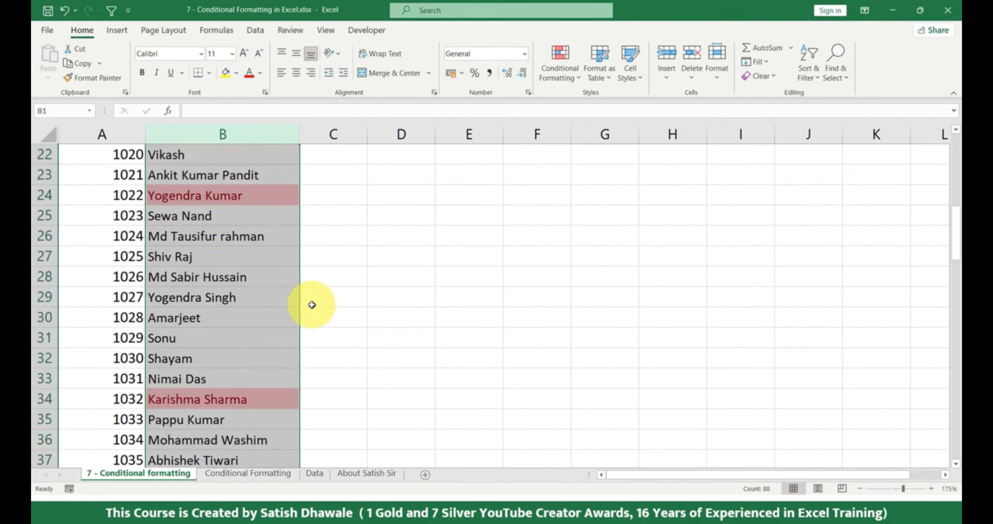
scroll(312, 305, "up", 6)
left_click(190, 319)
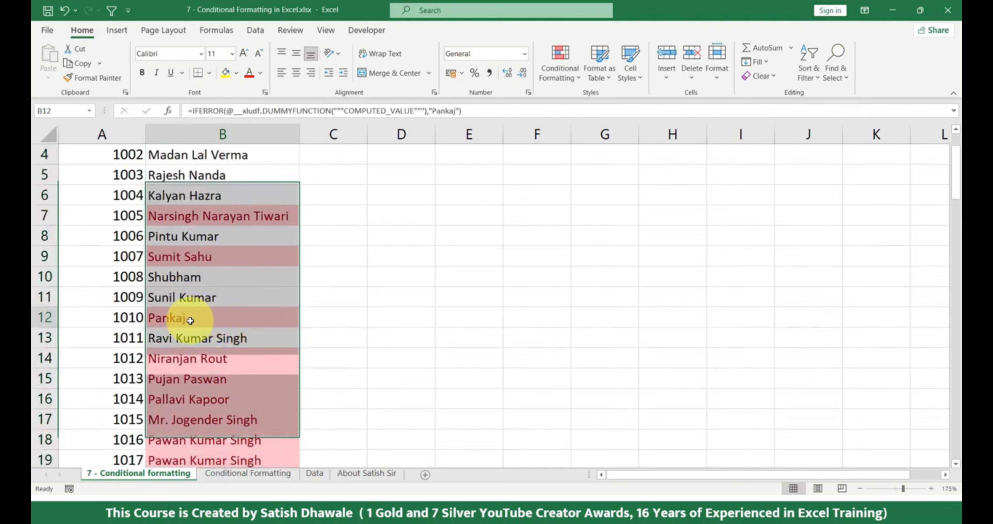
left_click(194, 360)
left_click(193, 377)
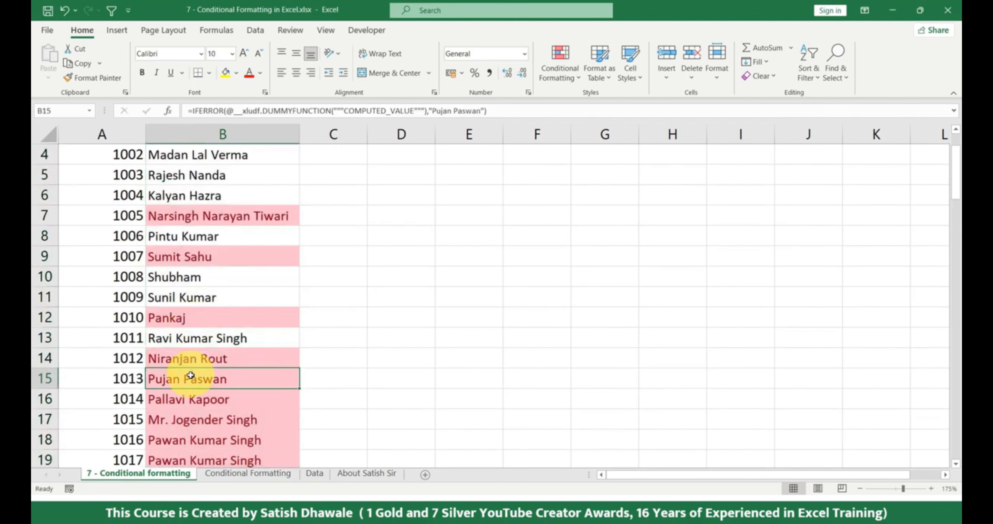
scroll(193, 379, "down", 3)
left_click(197, 277)
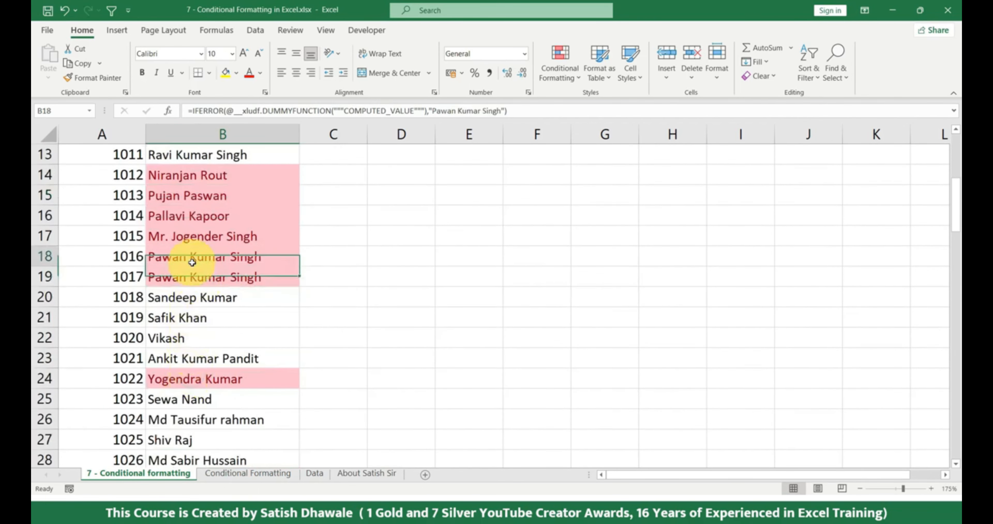
left_click_drag(195, 256, 196, 277)
left_click(200, 370)
scroll(203, 375, "down", 6)
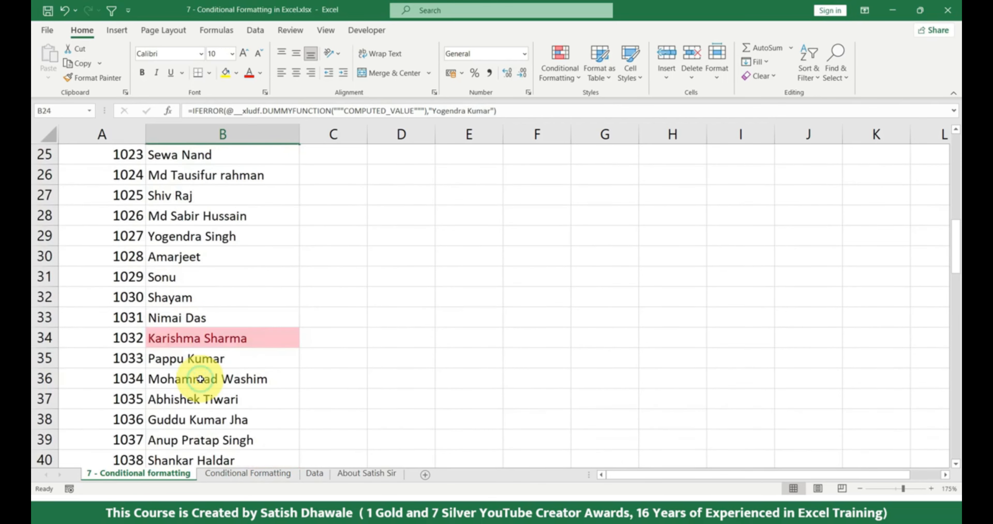
scroll(209, 266, "down", 13)
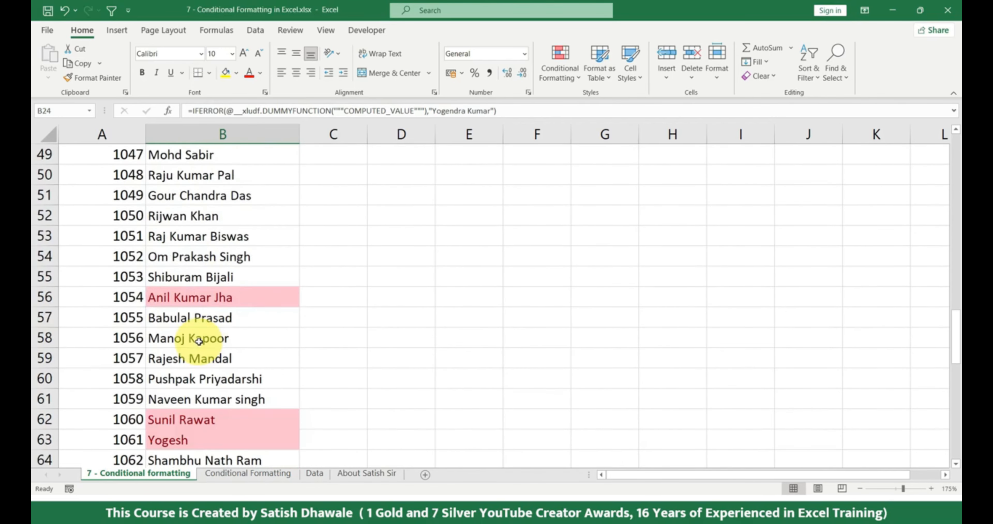
scroll(197, 338, "down", 4)
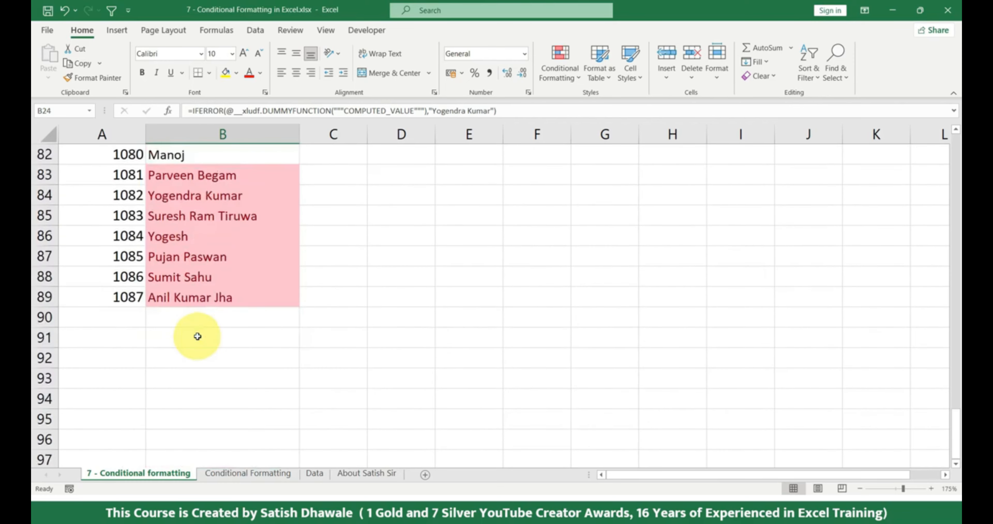
scroll(197, 336, "up", 20)
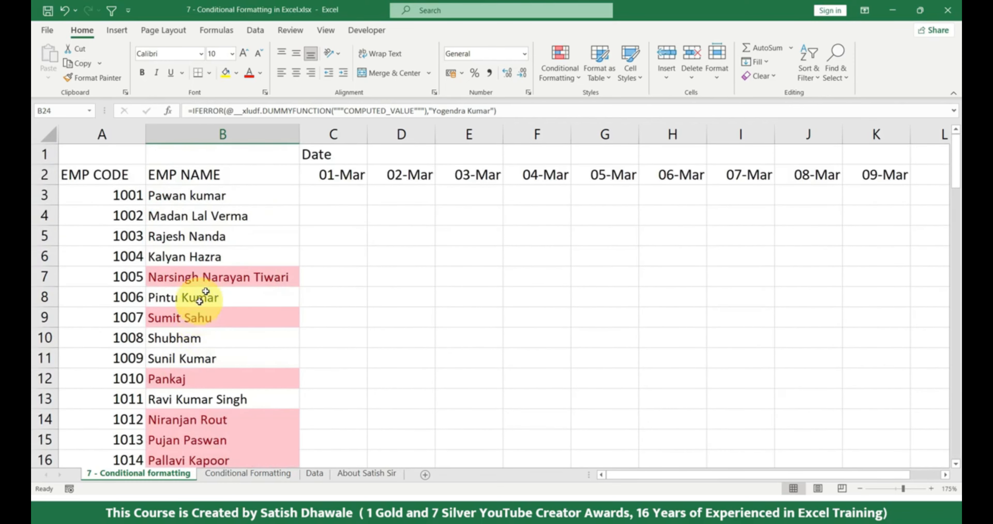
Remove the duplicate-values highlighting by clearing the rules from the selected EMP NAME column.
left_click(259, 135)
left_click(575, 77)
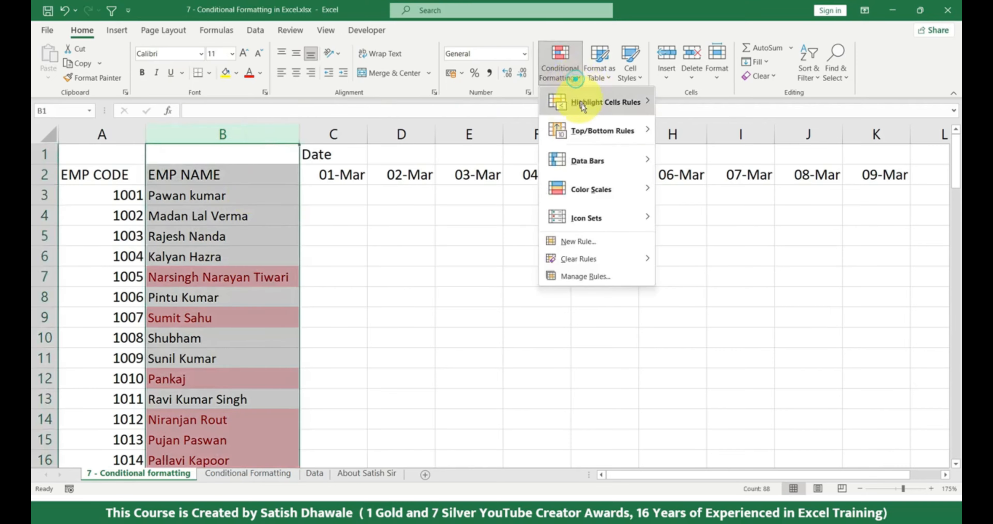
left_click(582, 104)
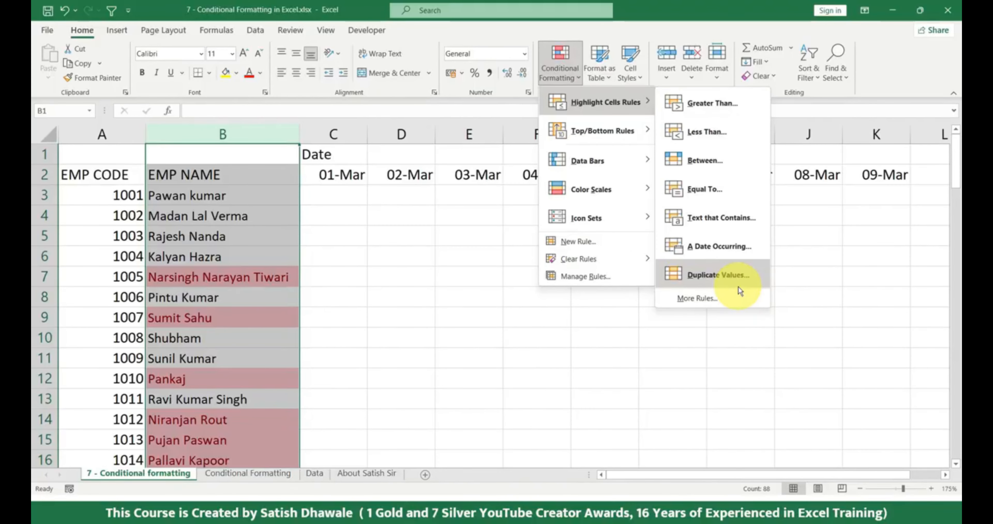
mouse_move(625, 258)
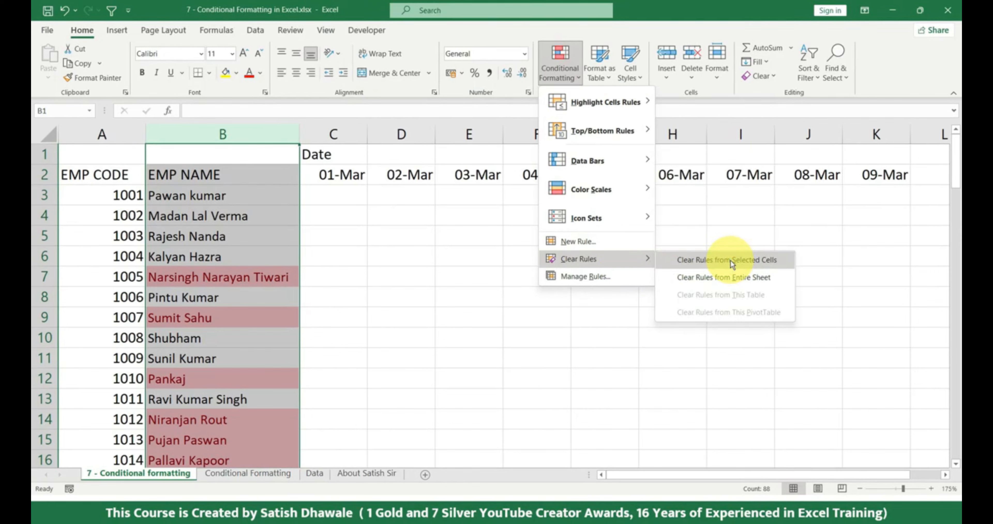
left_click(730, 259)
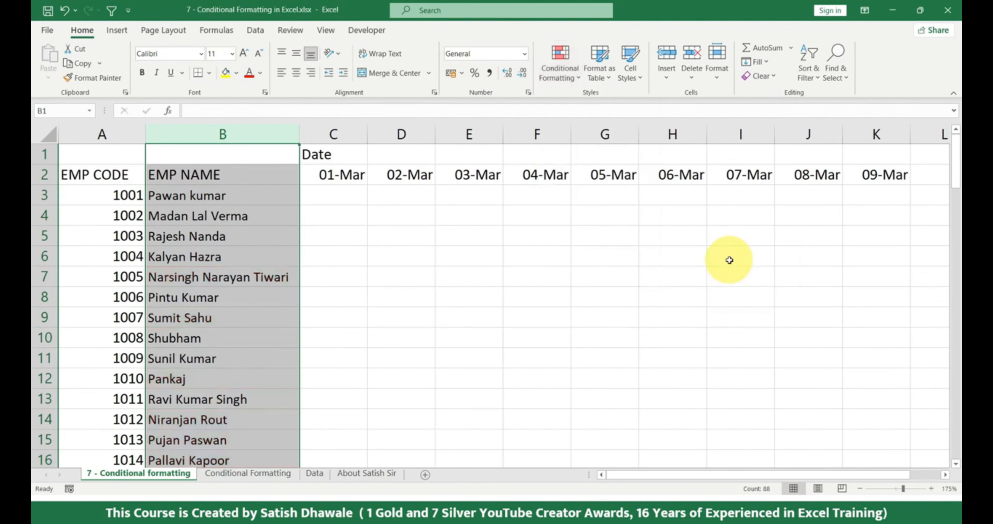
left_click(570, 68)
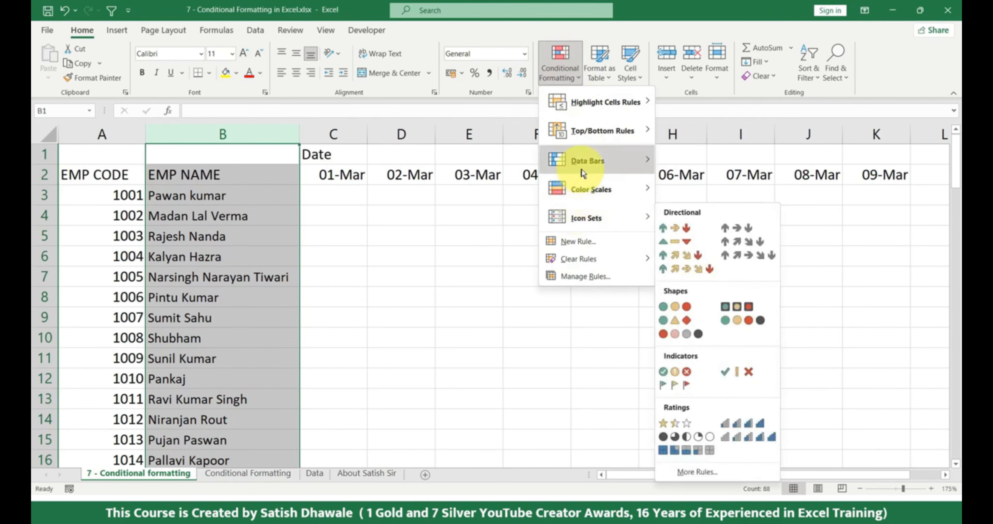
left_click(594, 132)
left_click(322, 387)
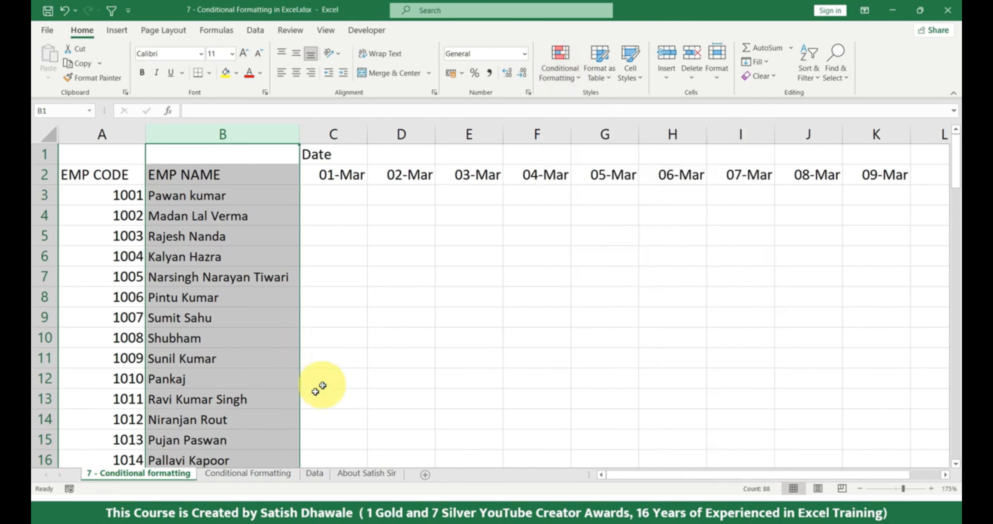
On the "Conditional Formatting" sheet, select the SUB1 to SUB3 marks and clear the conditional formatting rules from the entire sheet.
left_click(255, 473)
left_click(322, 393)
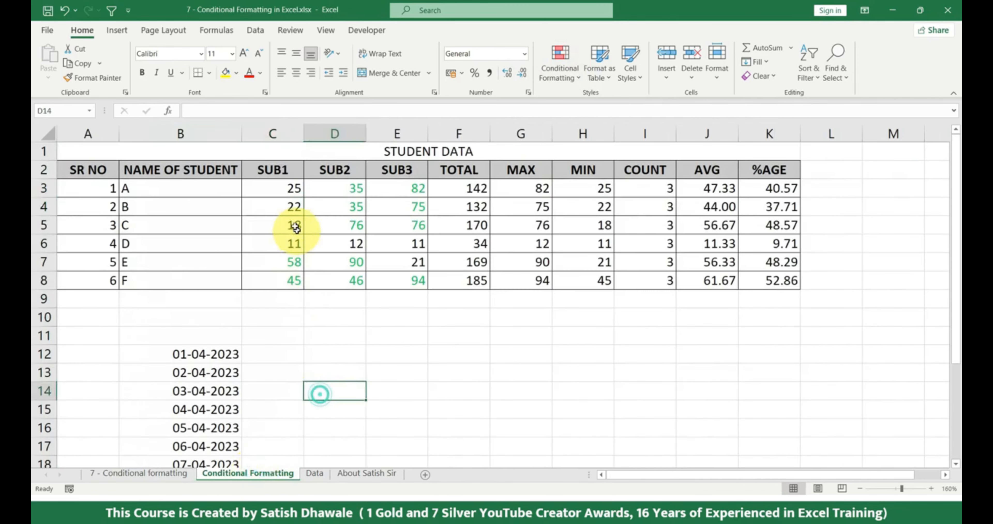
left_click(287, 190)
left_click_drag(287, 190, 402, 283)
left_click(559, 61)
mouse_move(598, 256)
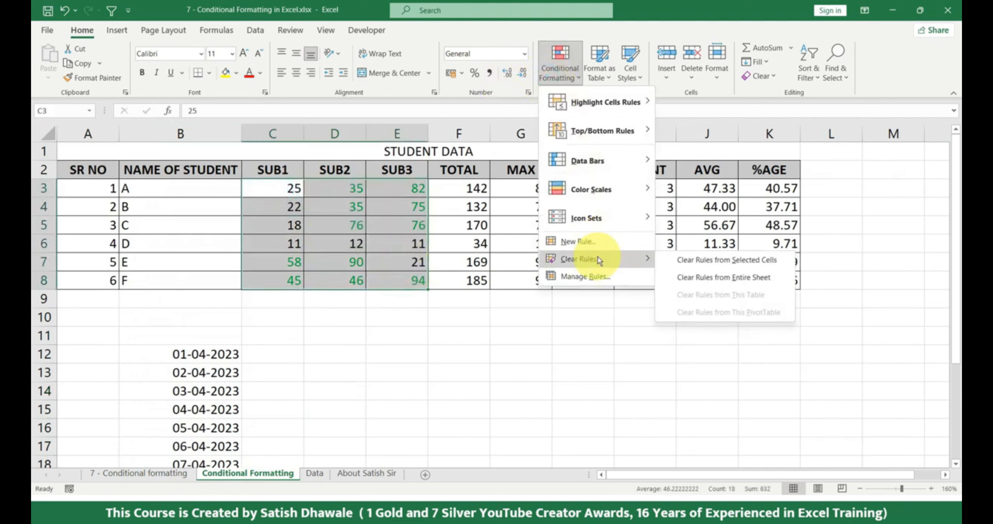
left_click(727, 278)
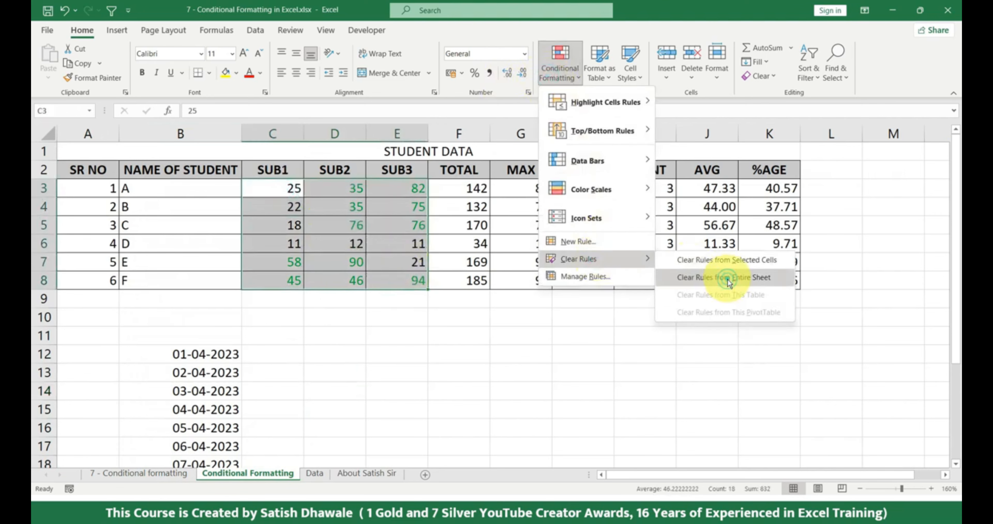
Preview a Top 10 Items rule on the SUB1 to SUB3 marks, lowering the number of top-ranked cells to 3.
left_click(570, 73)
mouse_move(609, 133)
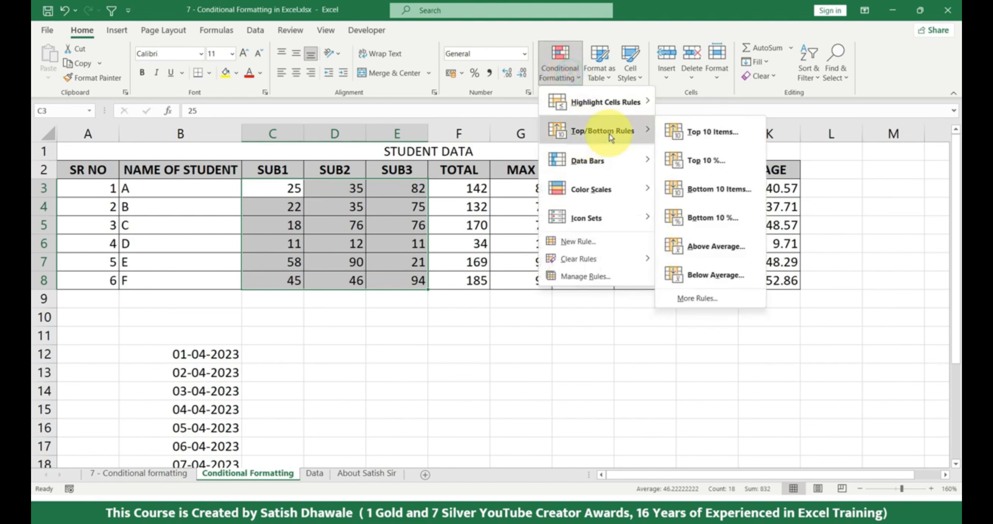
left_click(702, 136)
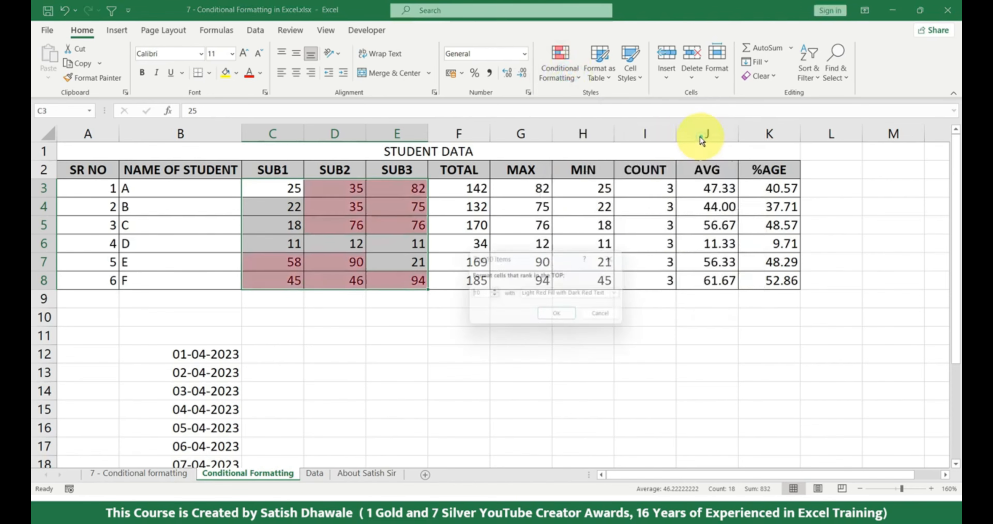
left_click(493, 297)
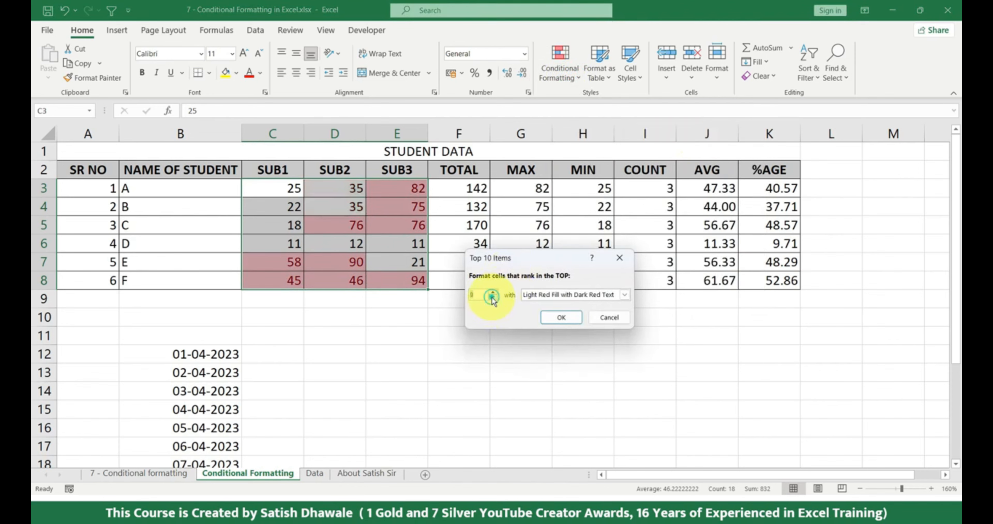
left_click(492, 297)
left_click(492, 297)
left_click(492, 297)
left_click(492, 297)
left_click(492, 298)
left_click(493, 298)
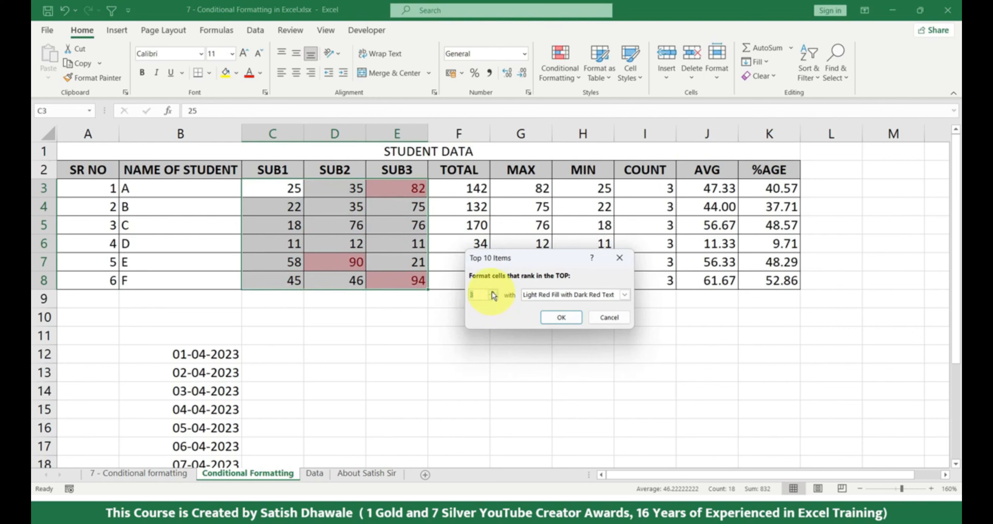
Raise the number of top-ranked cells in the Top 10 Items rule to 9 and cancel the rule.
left_click(492, 292)
left_click(492, 292)
left_click(493, 291)
left_click(492, 292)
left_click(492, 291)
left_click(492, 291)
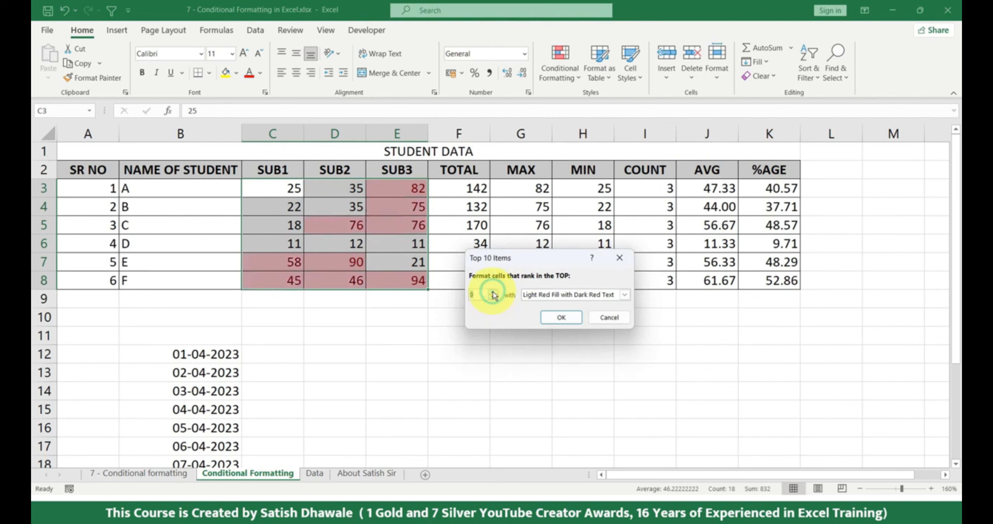
left_click(600, 316)
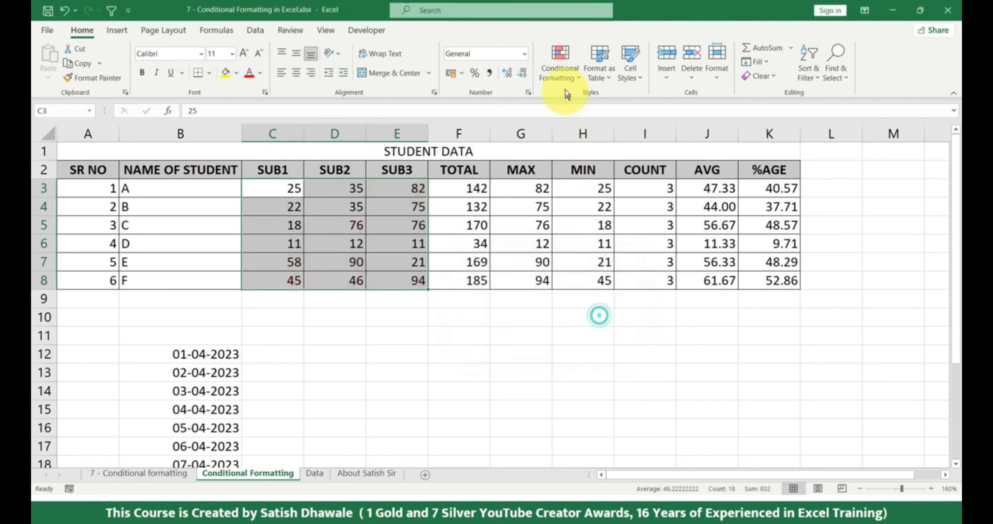
Preview a Top 10% rule on the SUB1 to SUB3 marks, raising the percentage to 50, and cancel it.
left_click(561, 73)
mouse_move(595, 142)
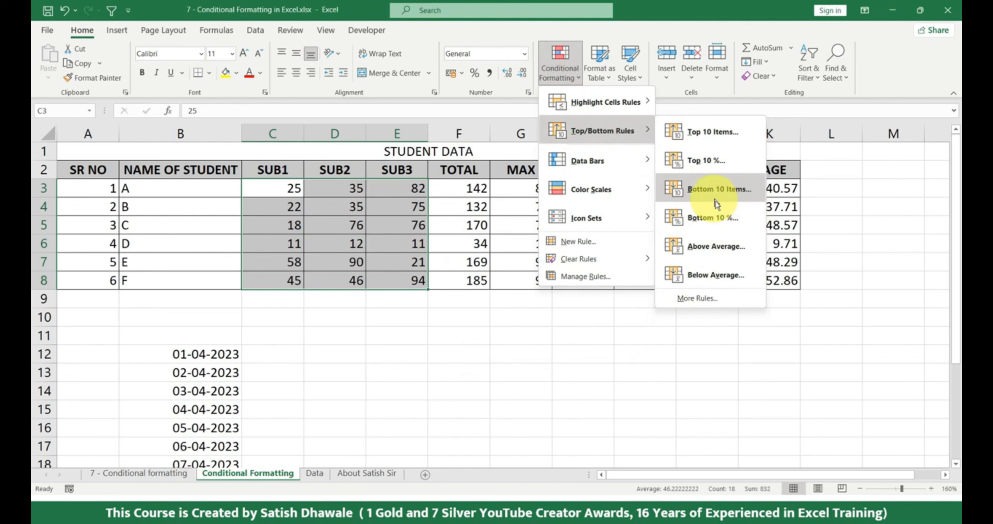
left_click(720, 162)
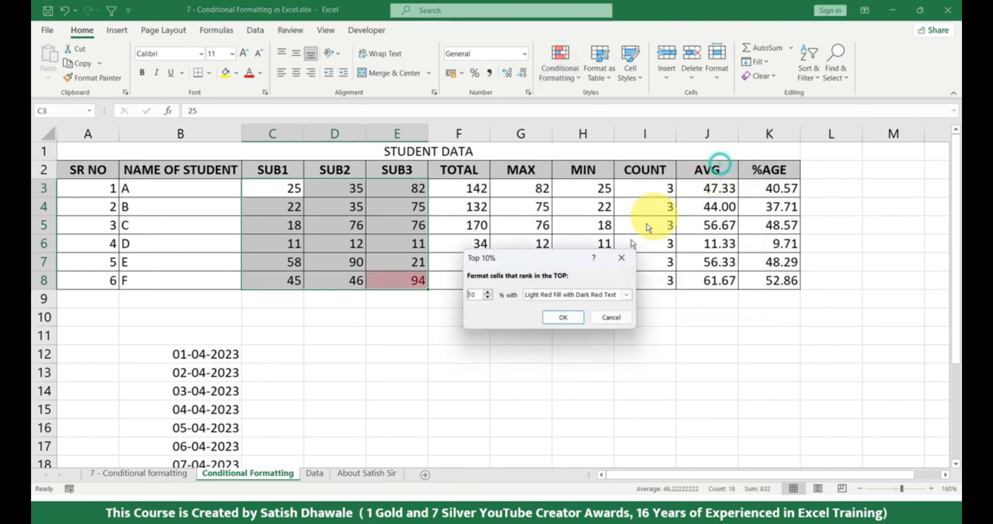
left_click(488, 292)
left_click(488, 291)
left_click(489, 292)
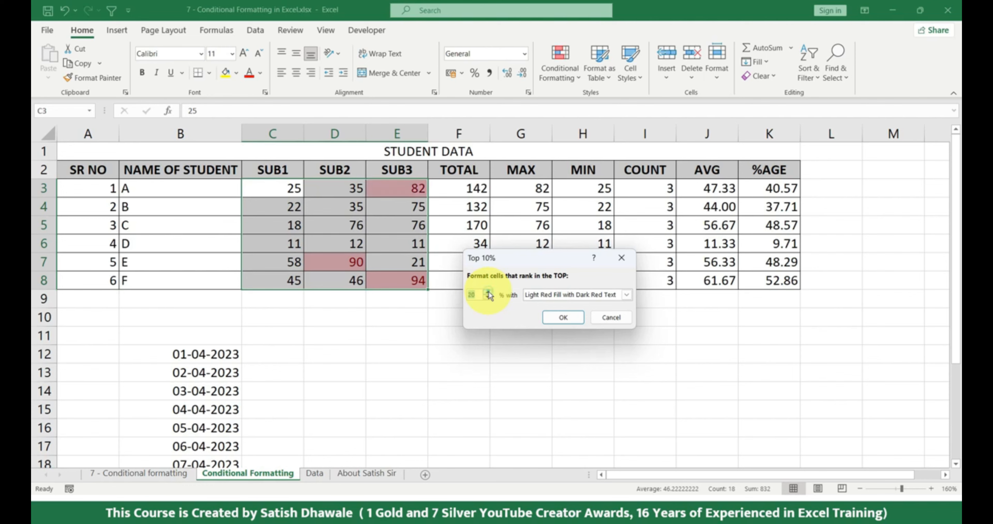
left_click(489, 293)
left_click(488, 292)
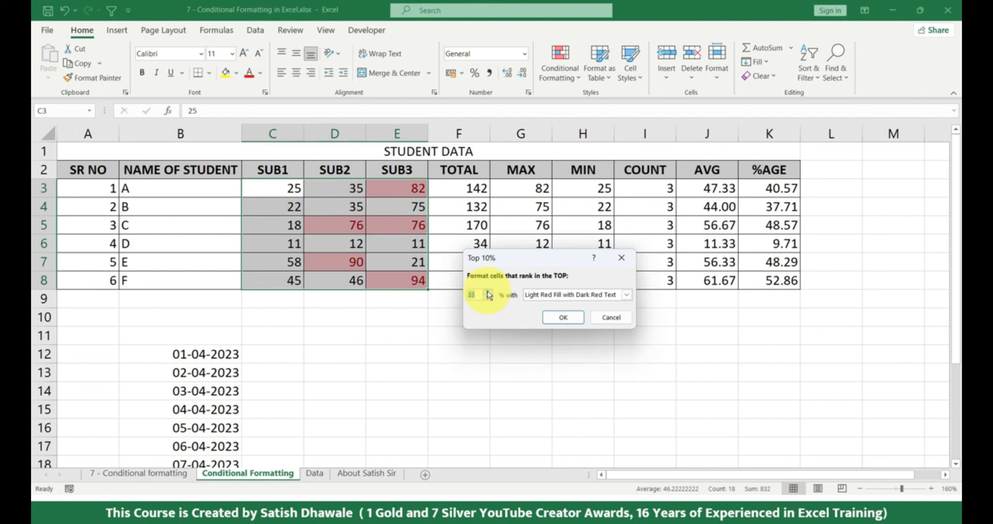
left_click(477, 291)
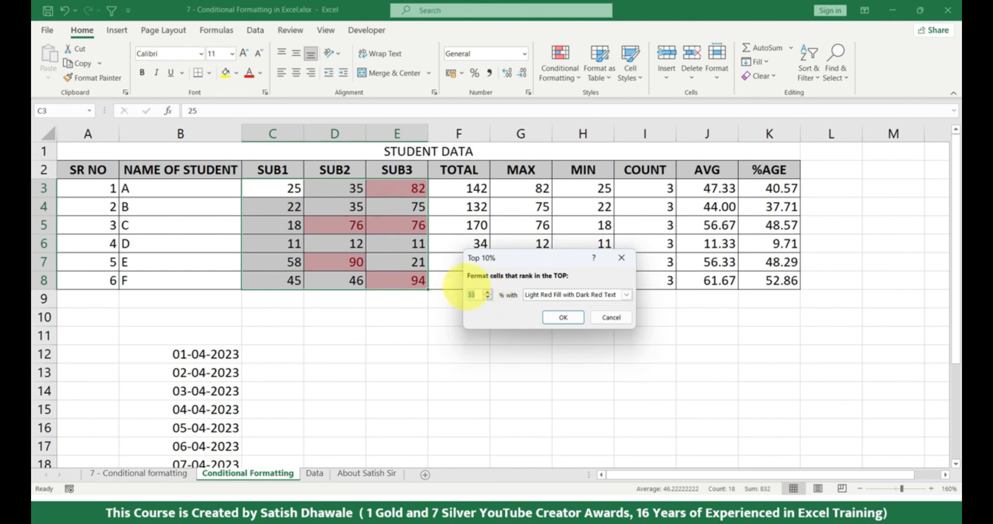
type("50")
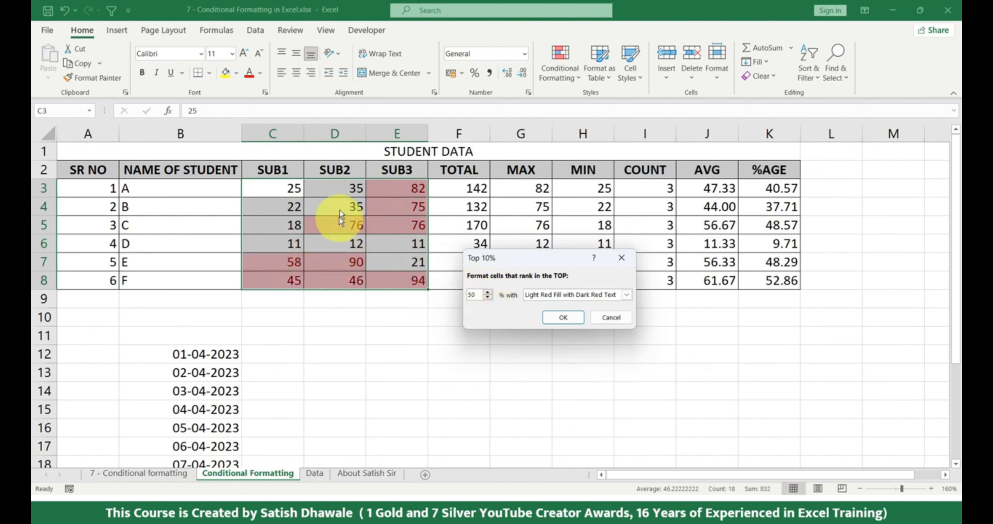
left_click(605, 318)
Apply blue solid-fill data bars to the TOTAL values in F3:F8 and widen the TOTAL column slightly.
left_click_drag(462, 188, 472, 280)
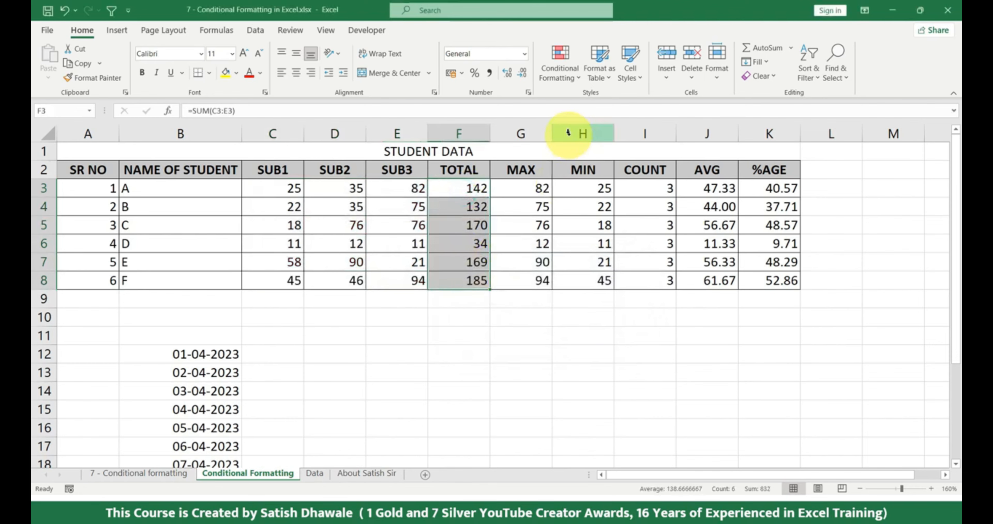
left_click(562, 78)
mouse_move(579, 103)
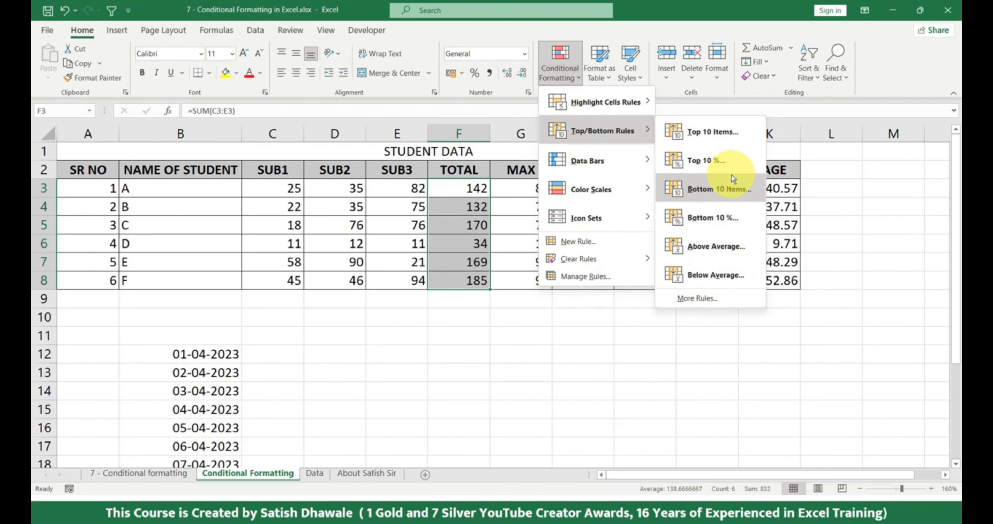
mouse_move(627, 157)
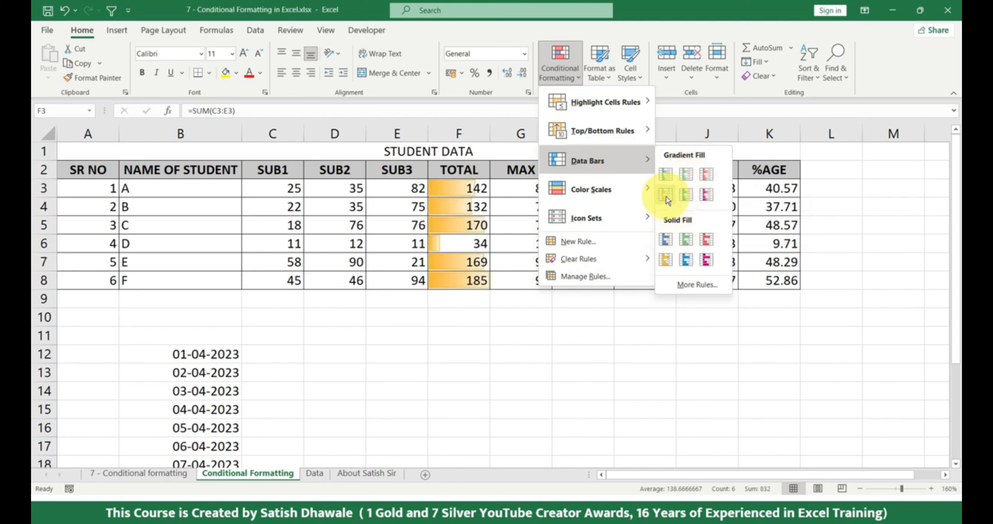
left_click(667, 243)
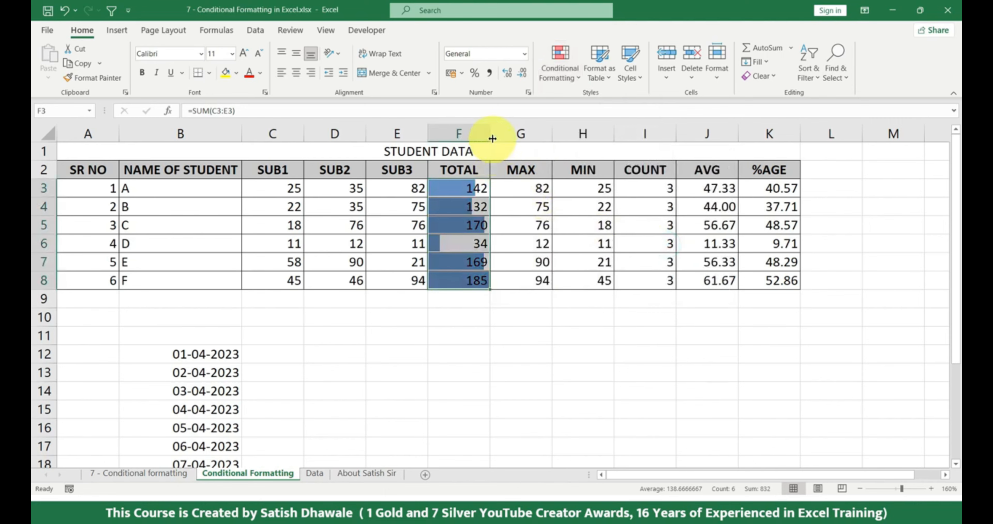
left_click_drag(491, 135, 515, 138)
left_click(500, 226)
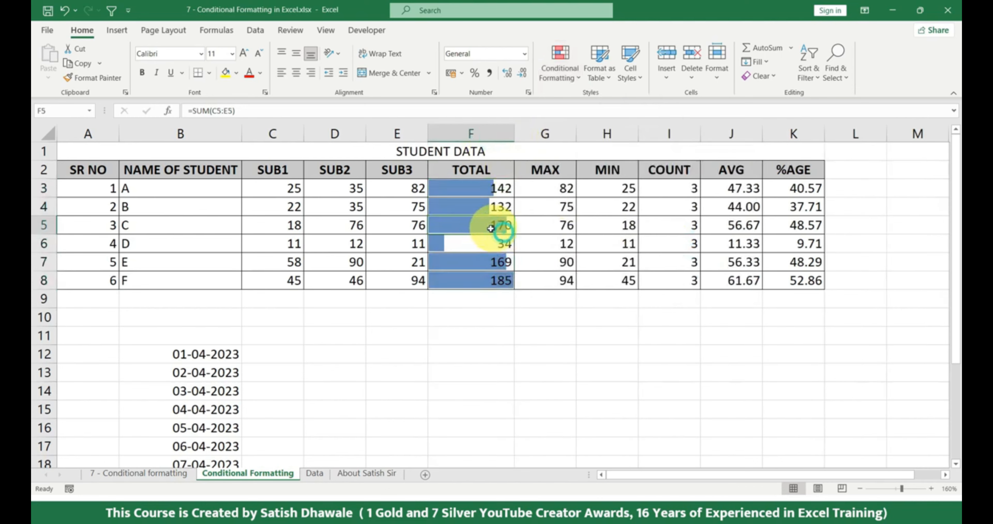
left_click(490, 276)
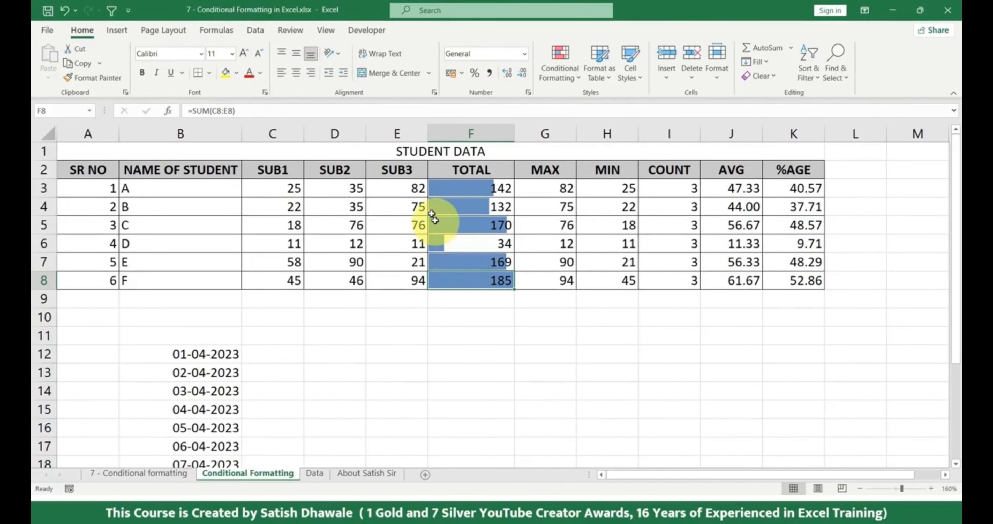
Try 1000 as student C's SUB1 mark in C5, undo that entry, and set the mark to 100.
left_click(298, 227)
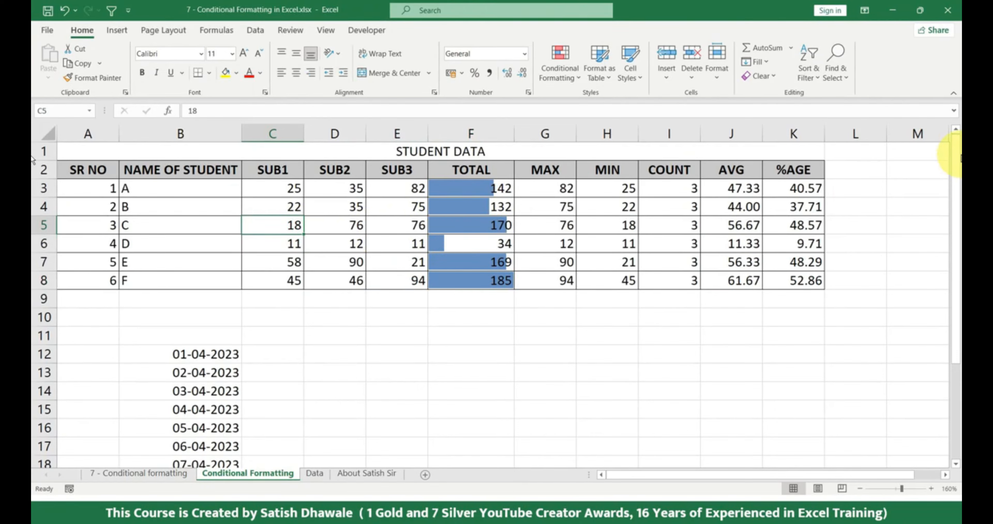
type("100")
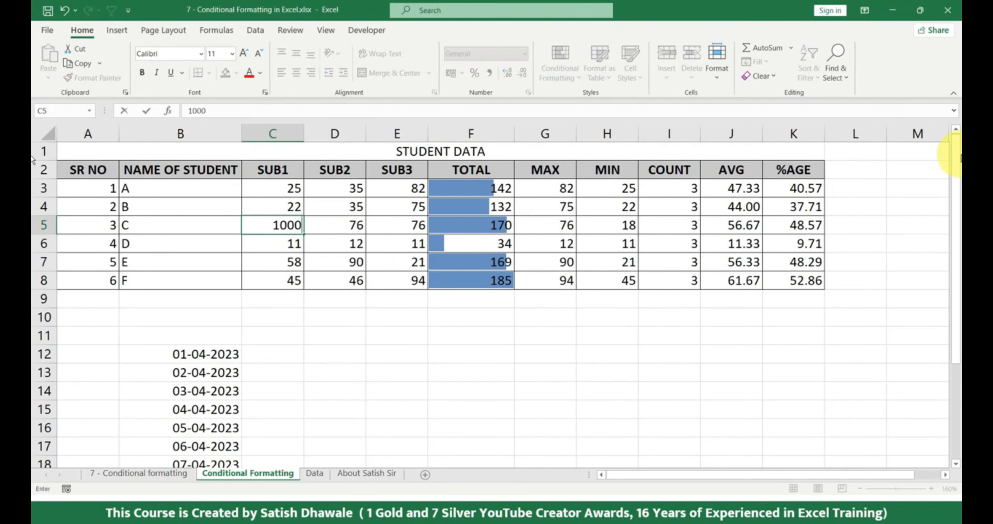
key("Return")
key("ctrl+z")
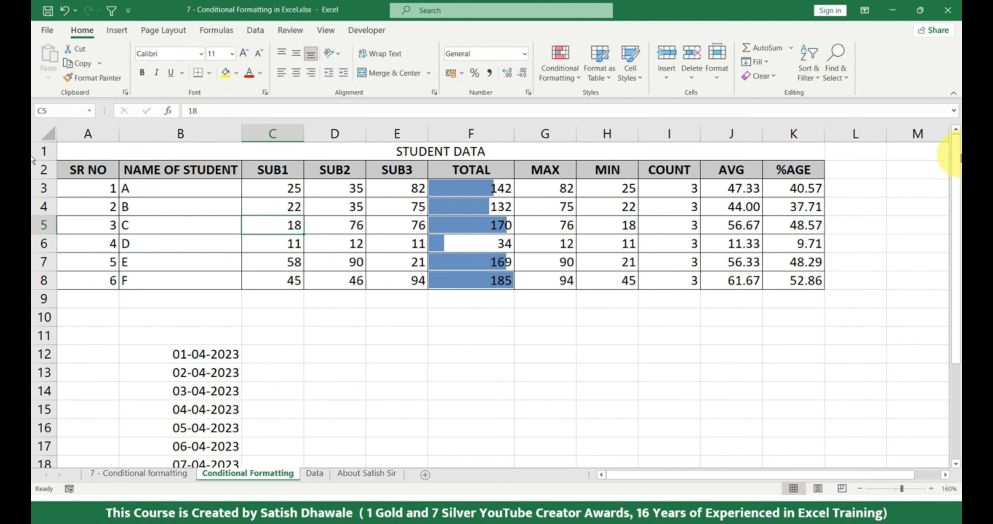
type("100")
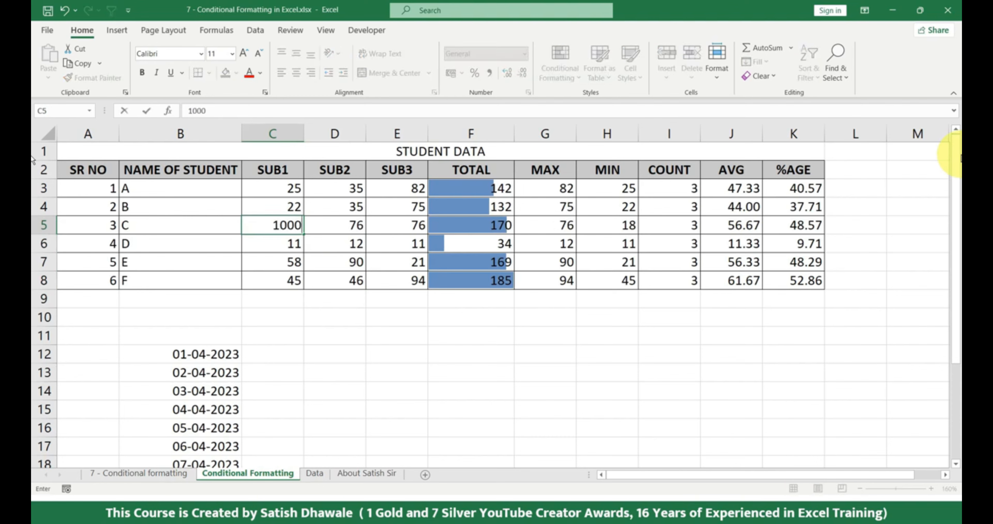
key("Return")
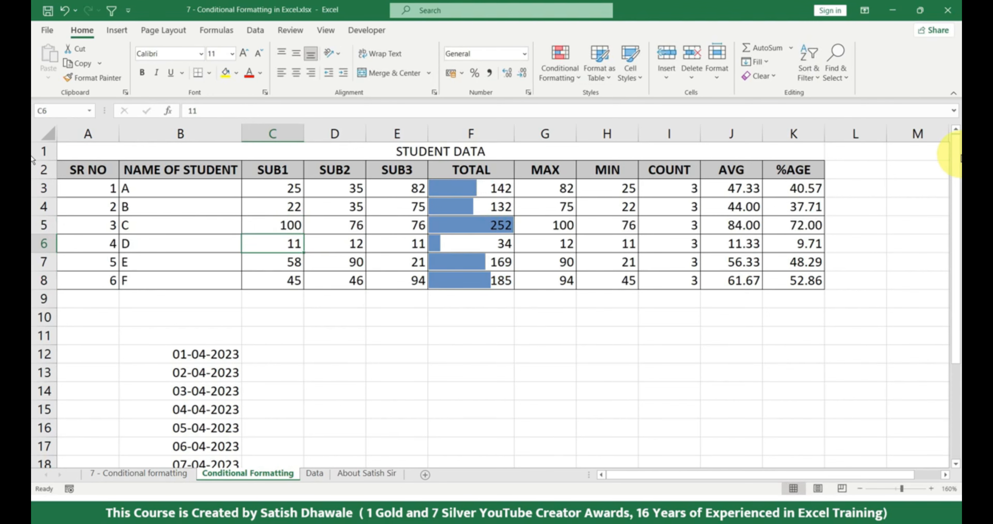
Set student C's SUB1 mark to 1000 and check the data bar of that student's TOTAL.
key("Up")
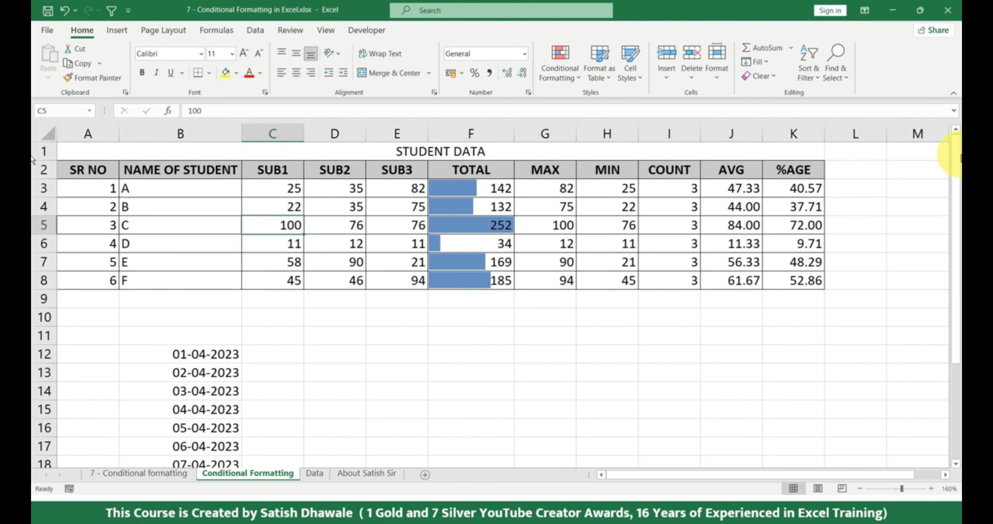
type("10")
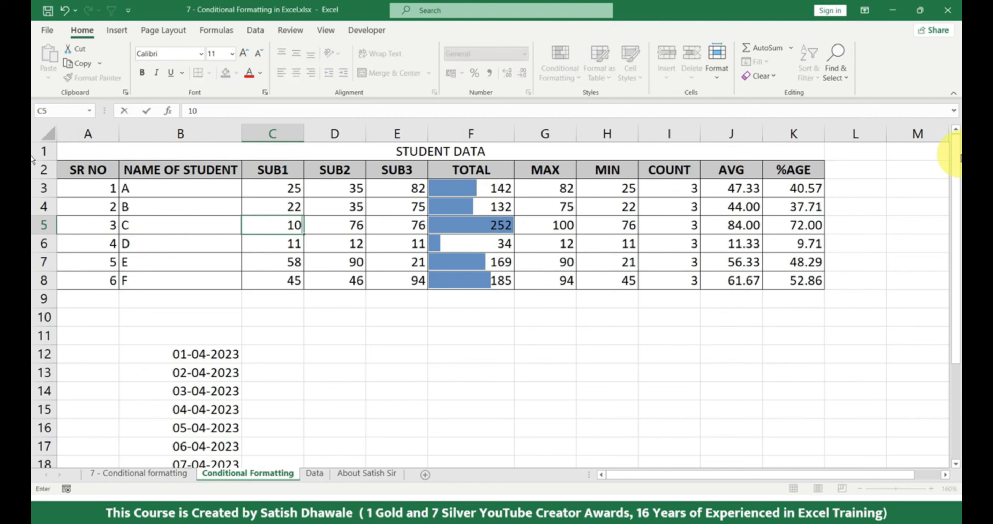
key("Return")
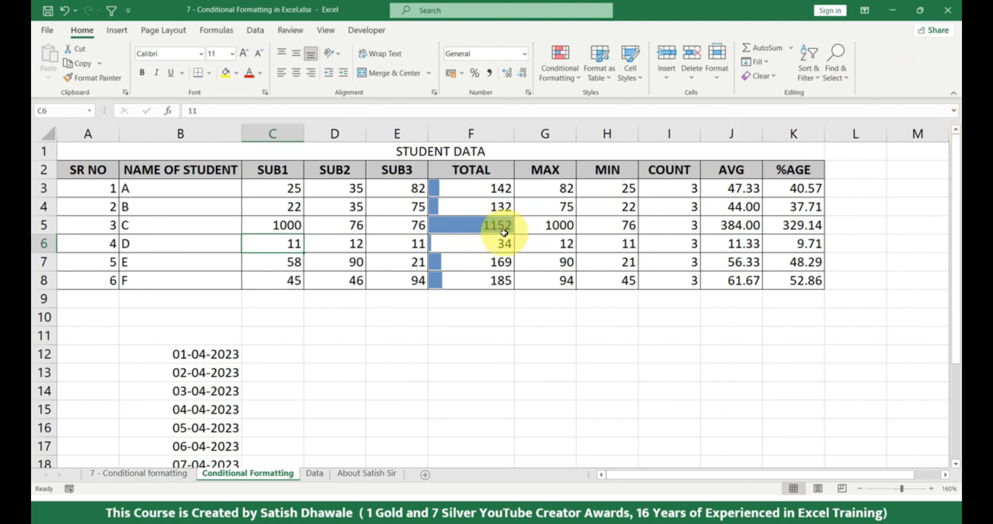
left_click(480, 225)
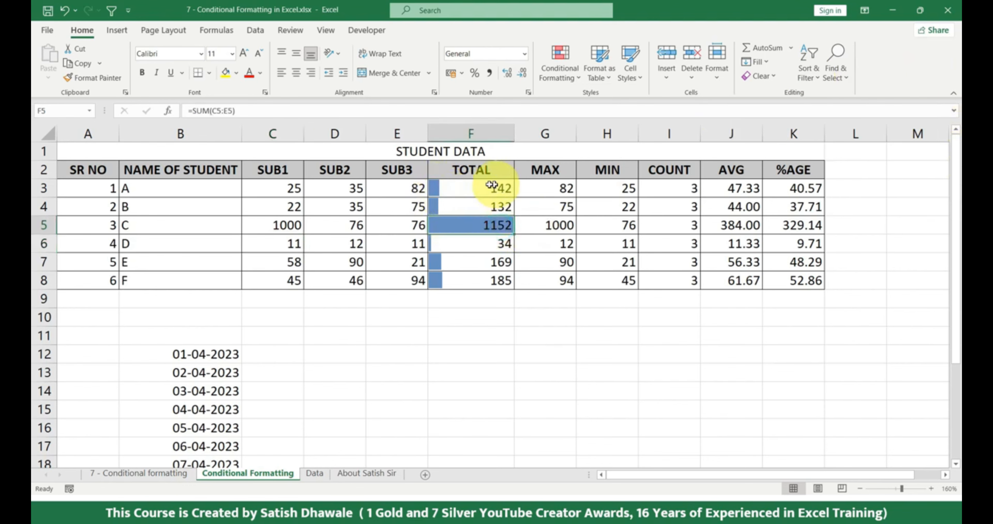
Set student C's SUB1 mark to 0 and check the data bar of that student's TOTAL.
left_click(265, 222)
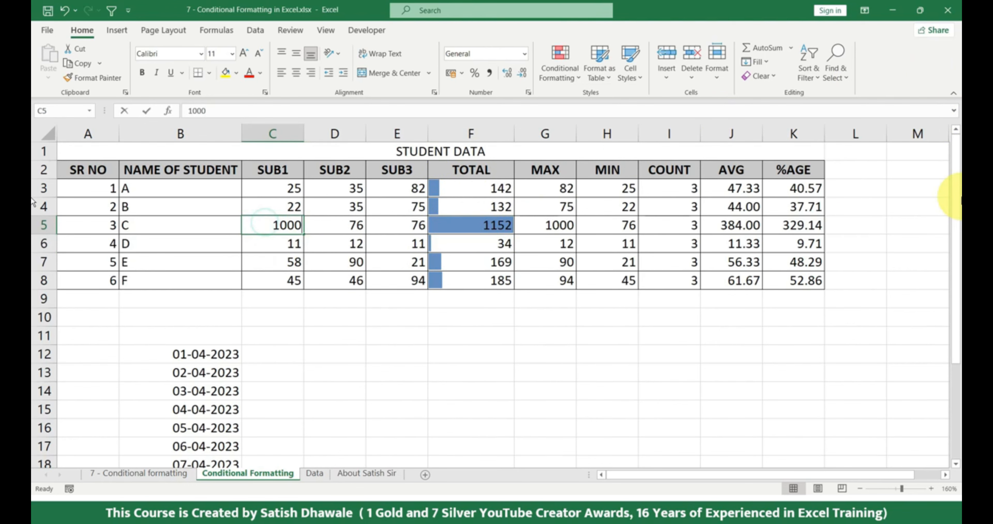
type("0")
key("Return")
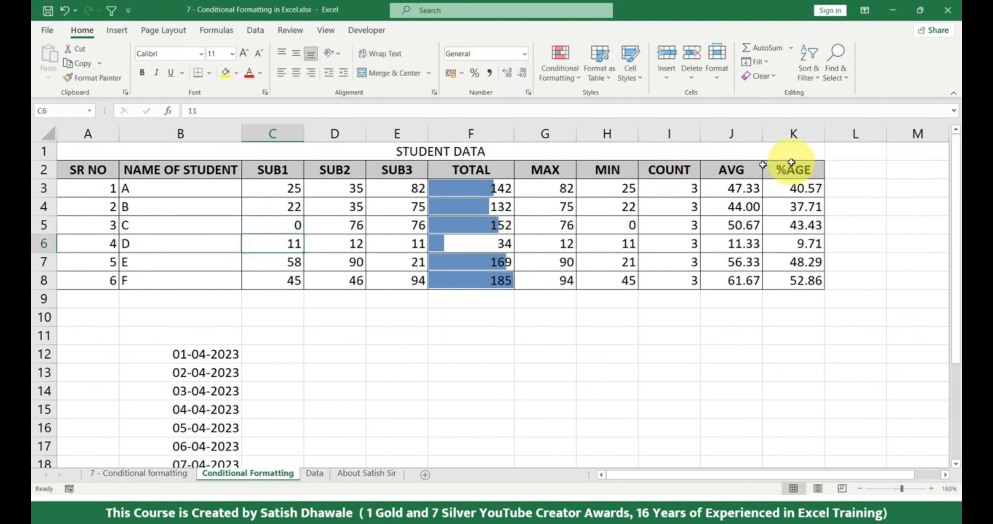
left_click(481, 224)
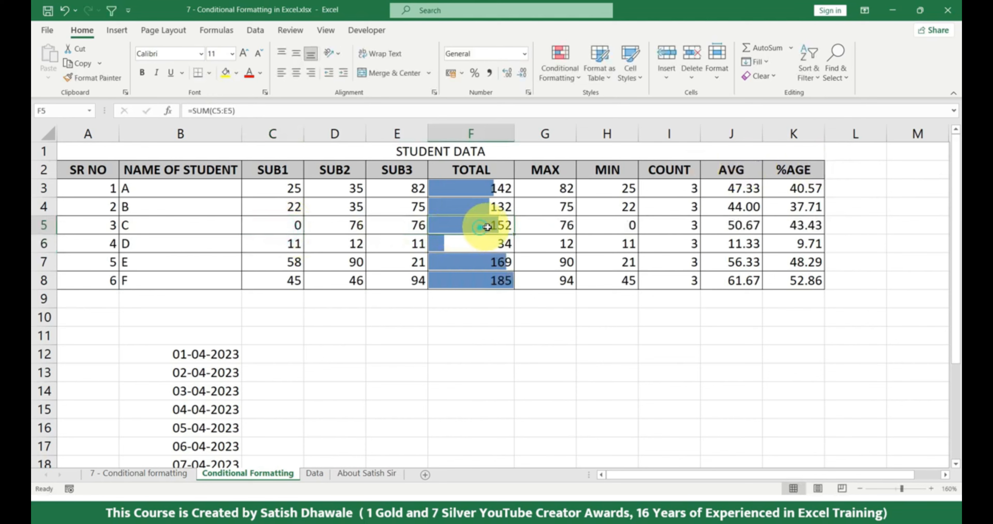
Set student C's SUB1 mark to 500.
left_click(294, 228)
type("500")
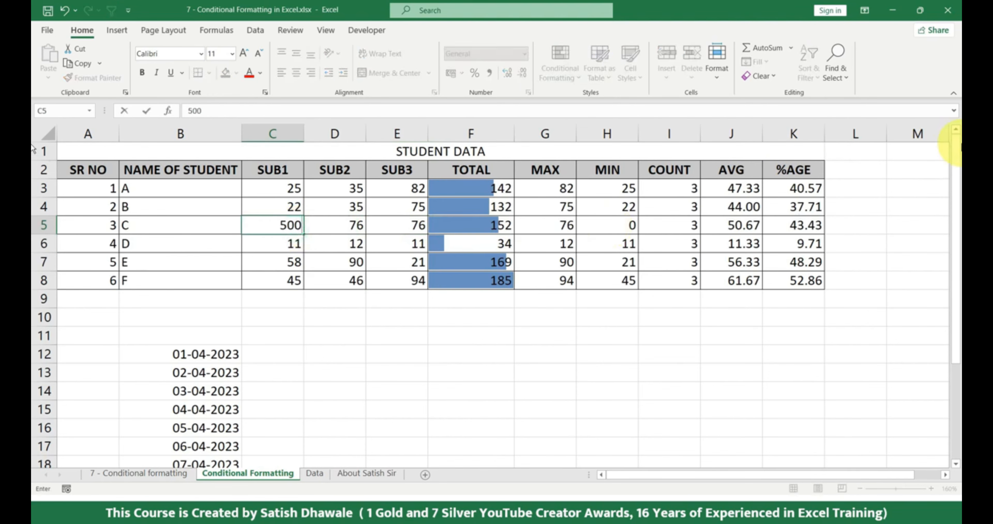
key("Return")
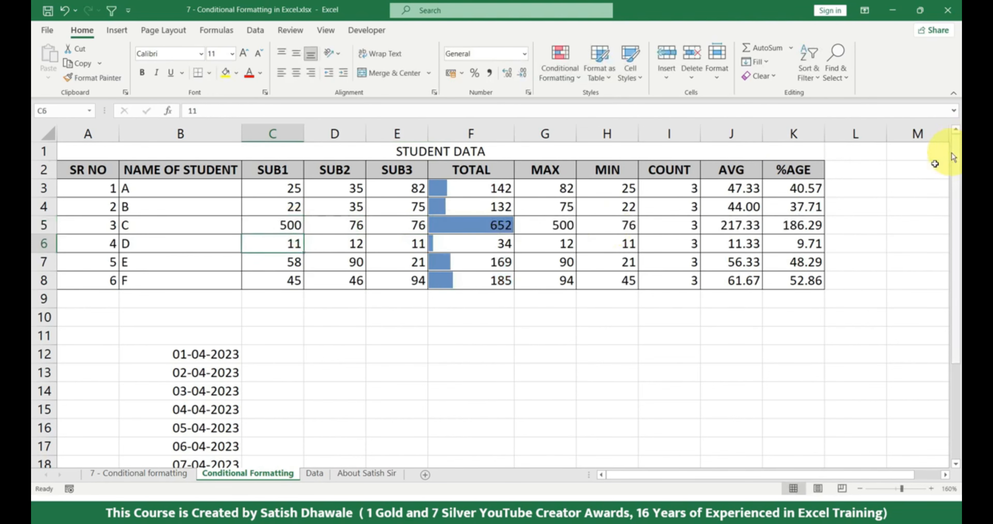
Set student C's SUB1 mark in C5 to 25.
left_click_drag(499, 188, 482, 273)
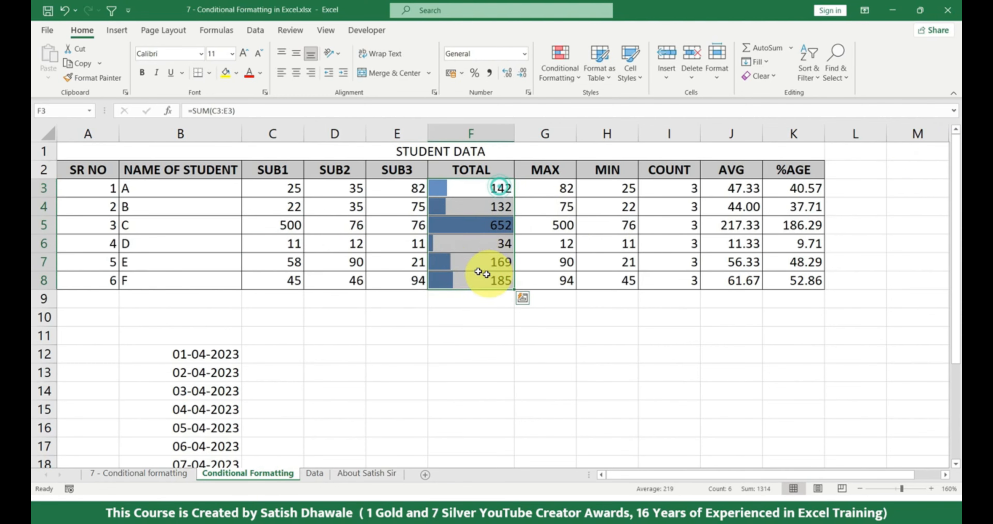
left_click(274, 226)
type("25")
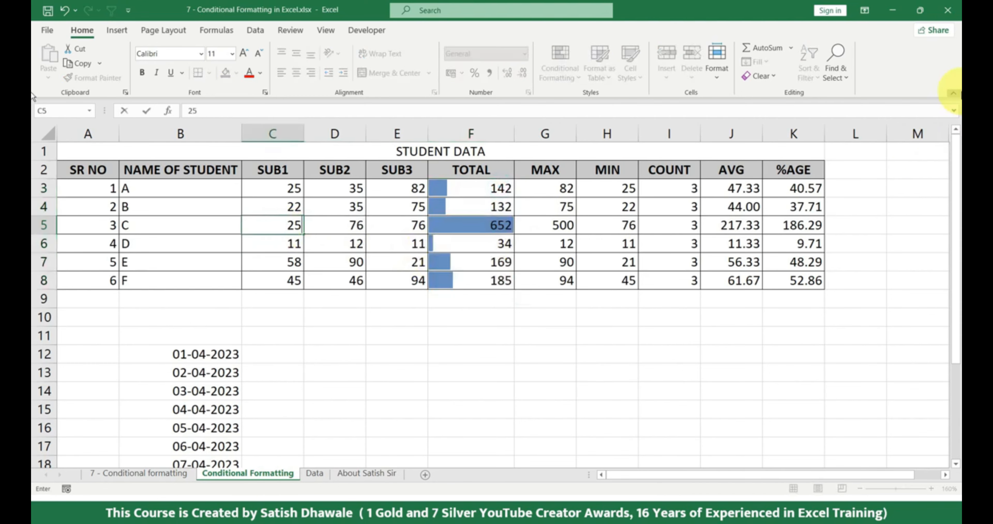
key("Return")
Clear the conditional formatting rules from the student totals in F3:F8.
left_click_drag(487, 188, 486, 280)
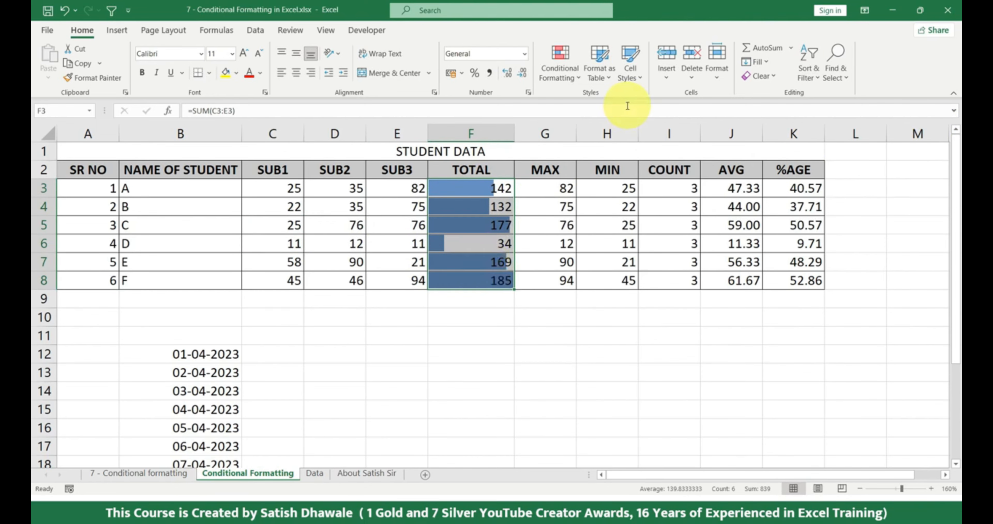
left_click(555, 68)
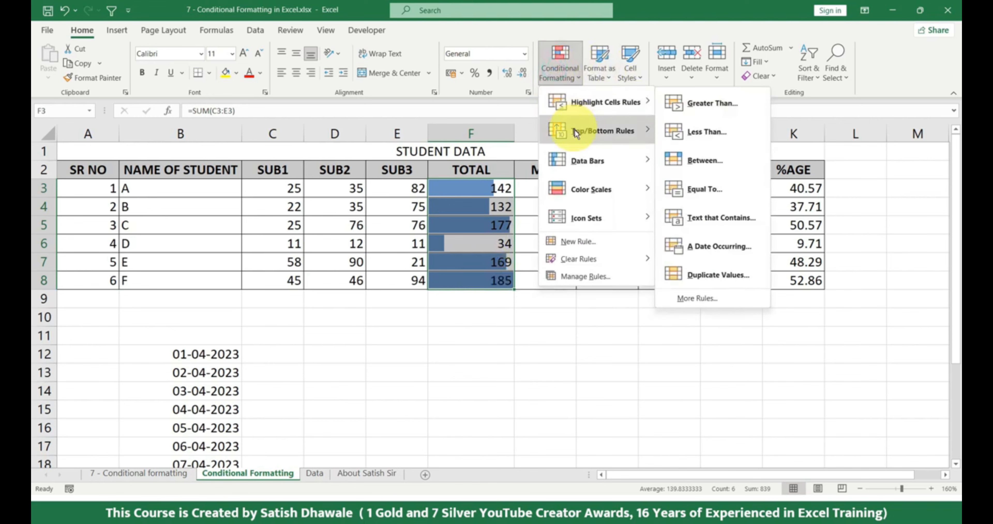
mouse_move(577, 133)
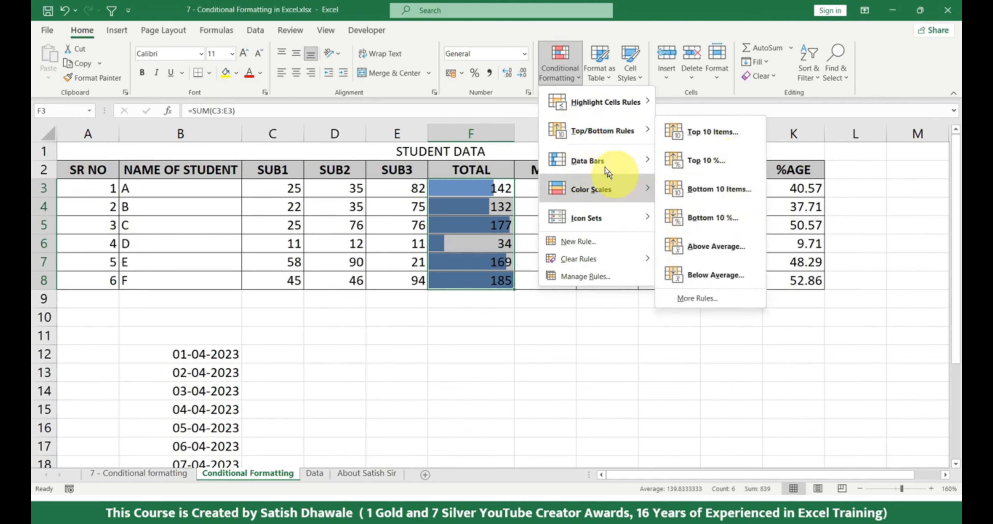
mouse_move(638, 159)
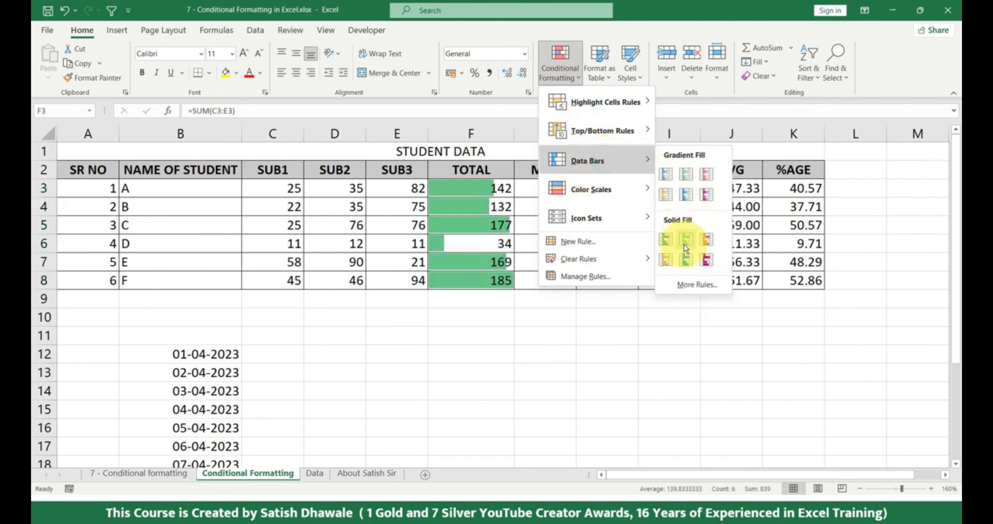
mouse_move(594, 188)
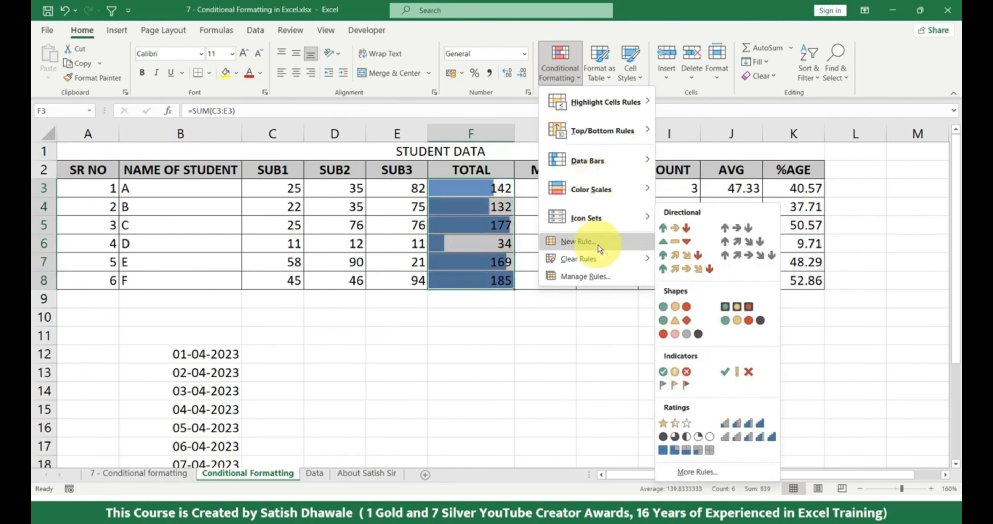
mouse_move(590, 259)
left_click(692, 265)
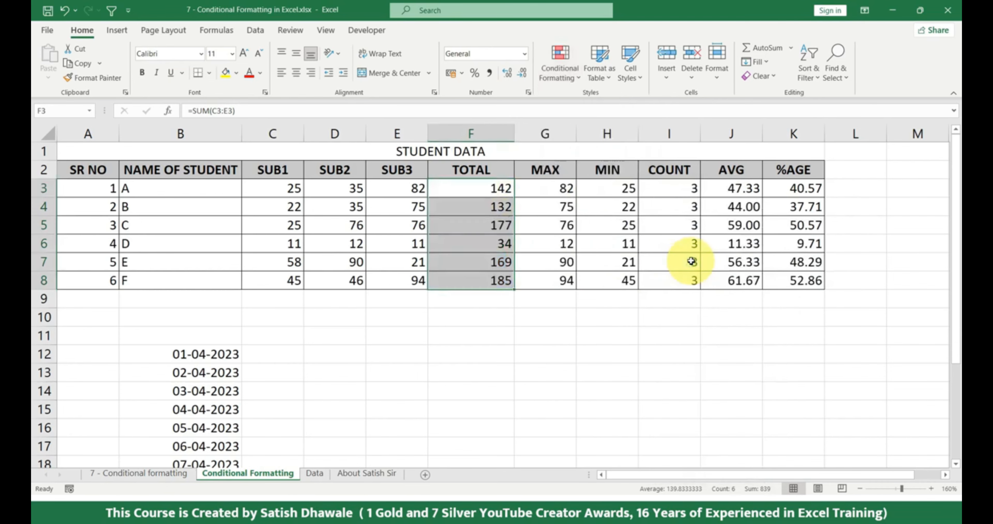
Apply a two-color scale from white for low to red for high to totals F3:F8, and check the shading of individual totals.
left_click(563, 78)
mouse_move(588, 183)
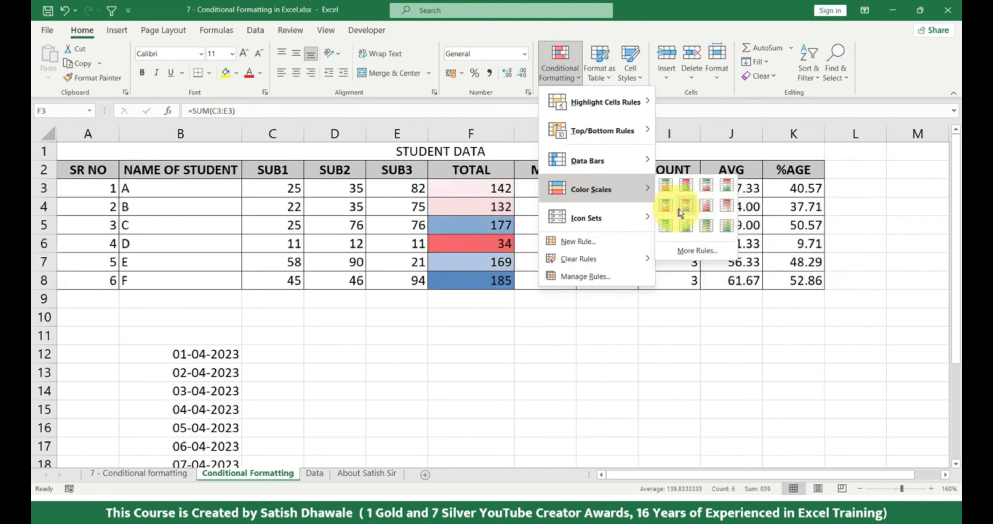
left_click(723, 213)
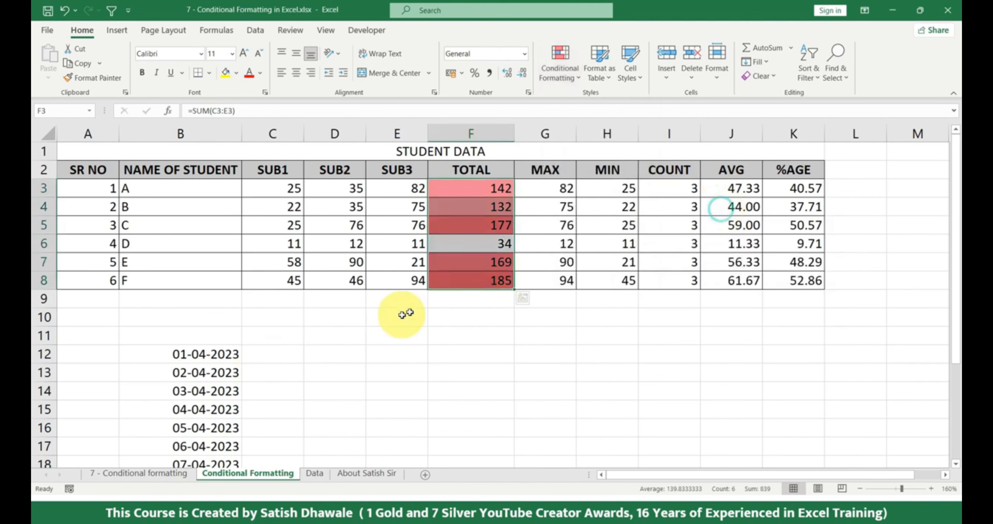
left_click(472, 281)
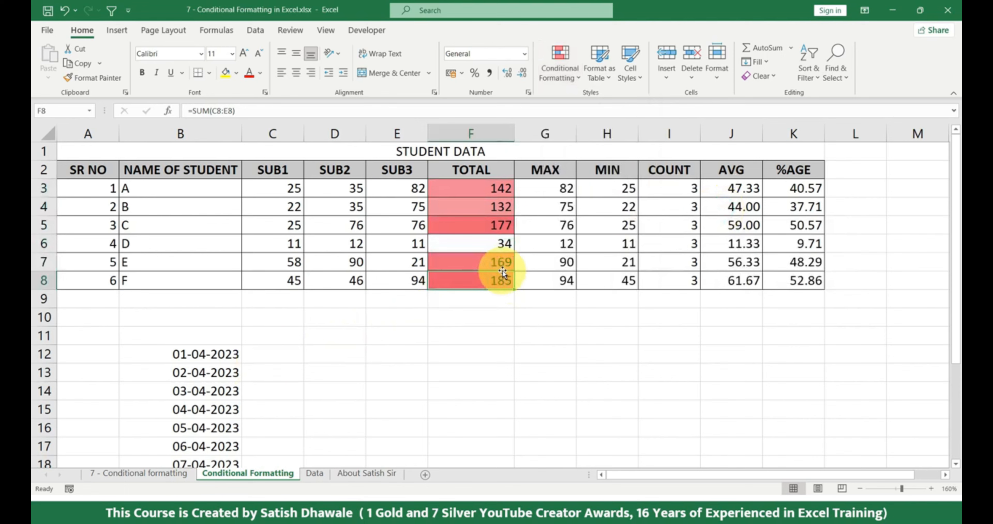
left_click(496, 227)
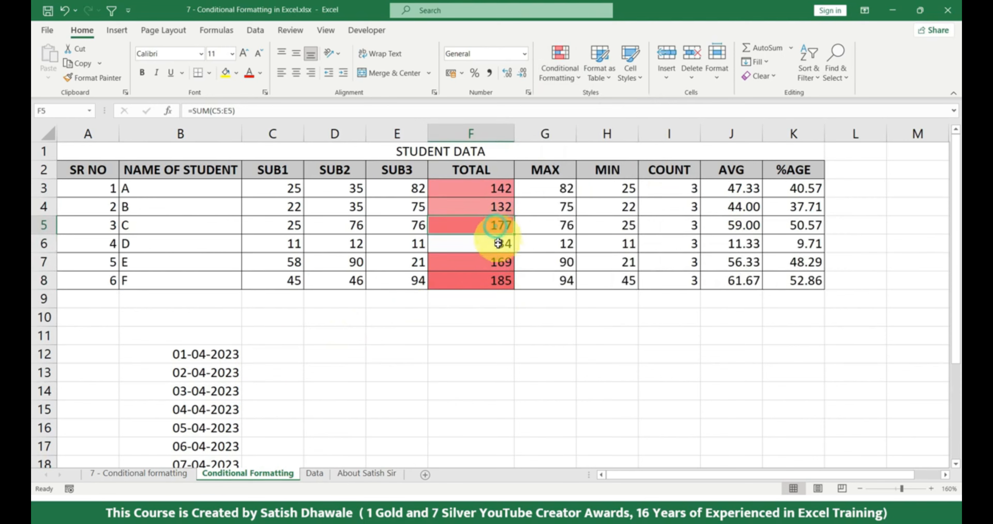
left_click(500, 264)
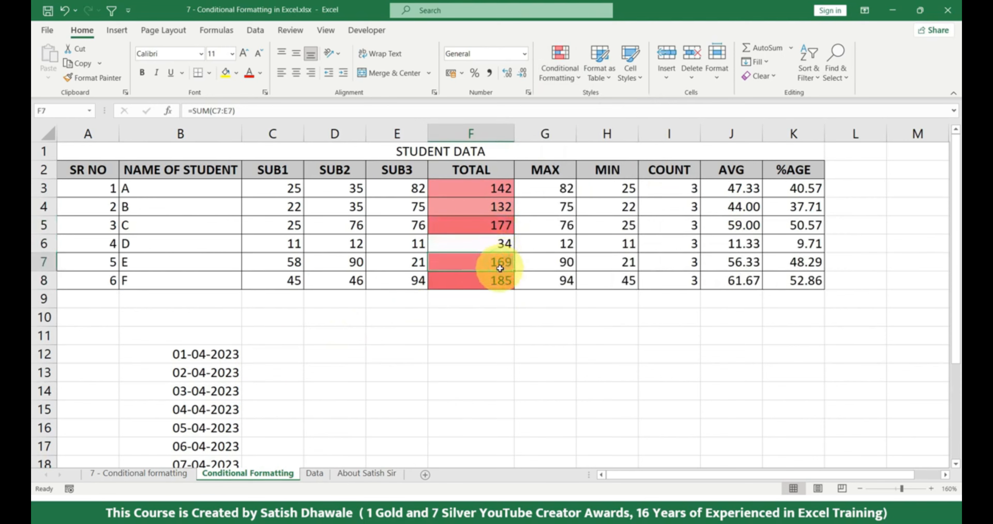
left_click(488, 202)
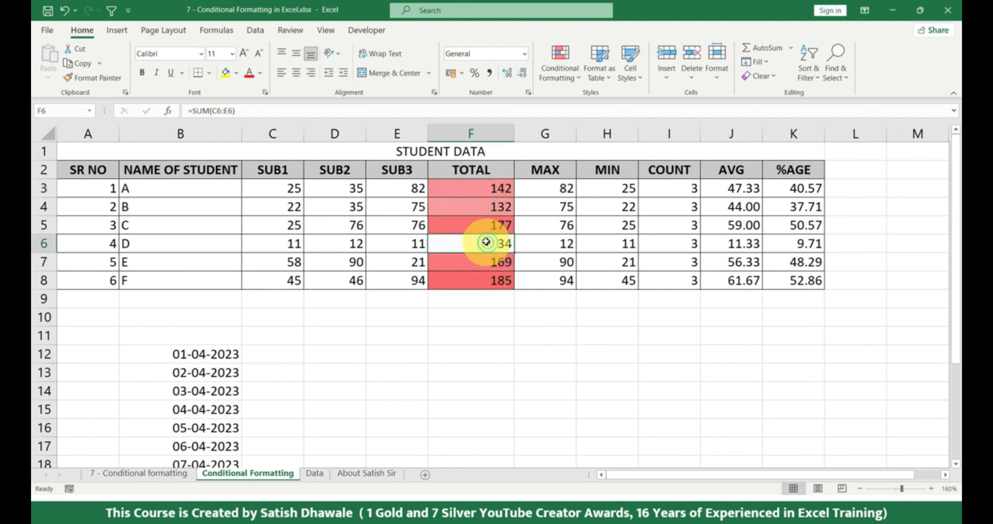
Add the 4 Arrows (Colored) icon set to the student totals in F3:F8.
left_click_drag(491, 189, 482, 279)
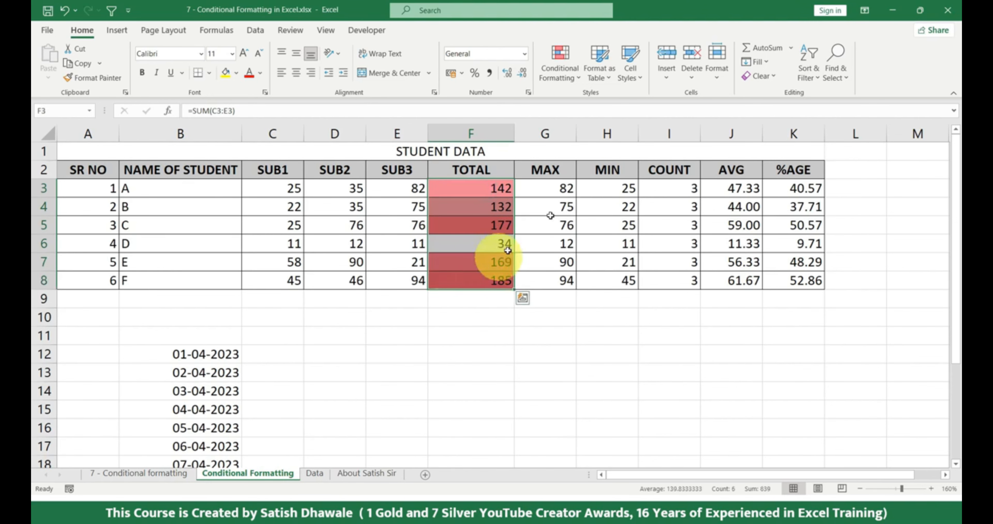
left_click(578, 77)
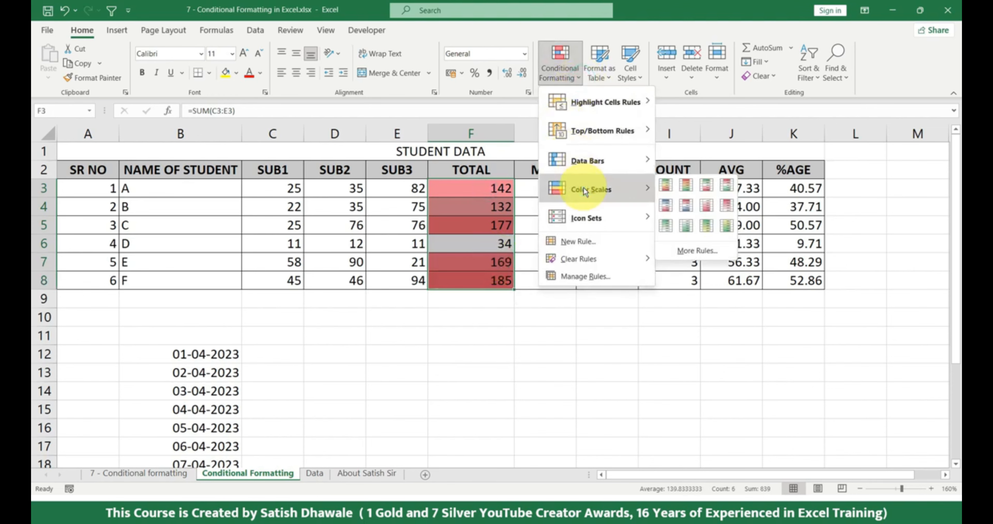
mouse_move(632, 216)
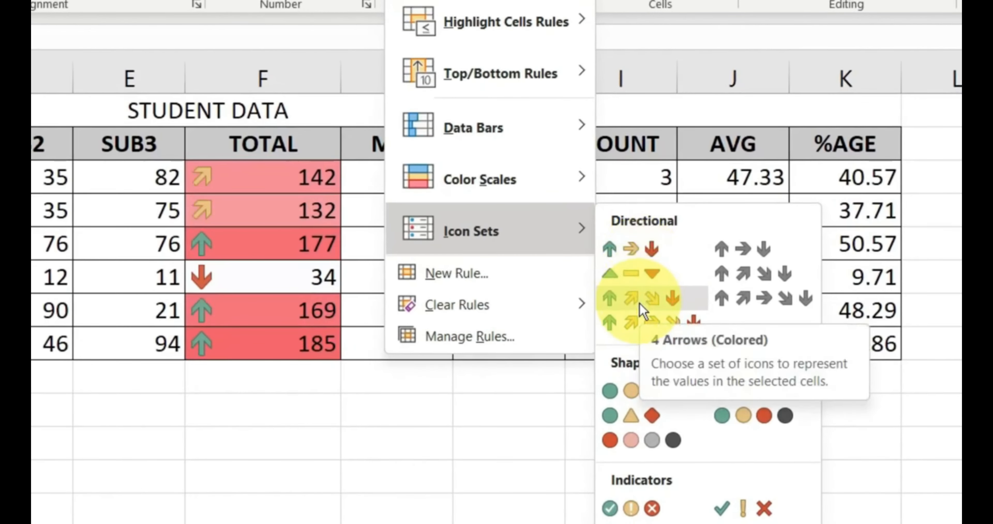
left_click(640, 303)
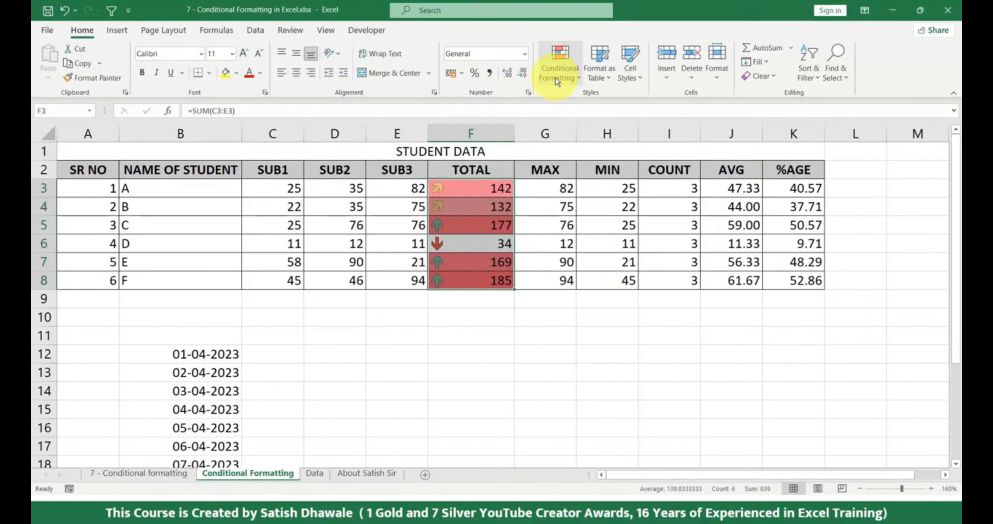
Apply the three-star ratings icon set to totals F3:F8 and check the stars of students F and D.
left_click(558, 64)
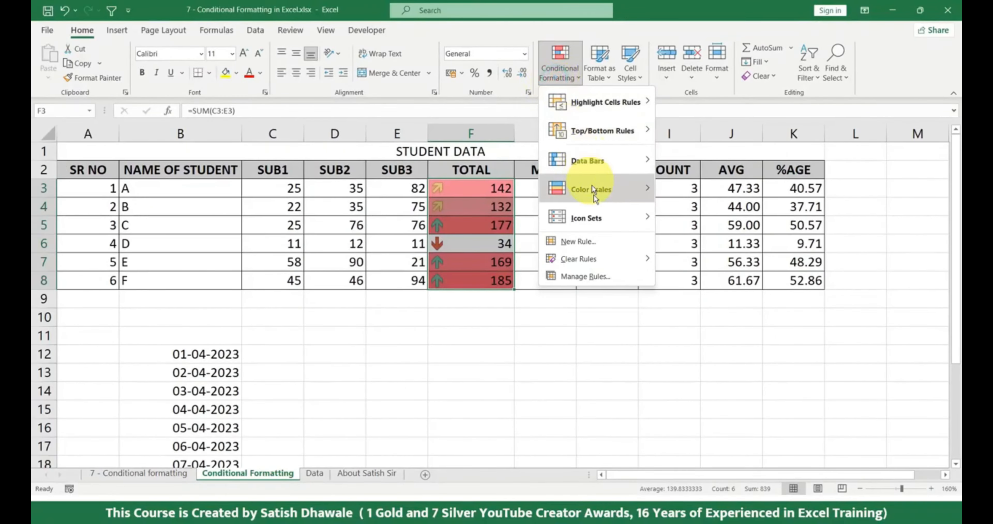
mouse_move(593, 214)
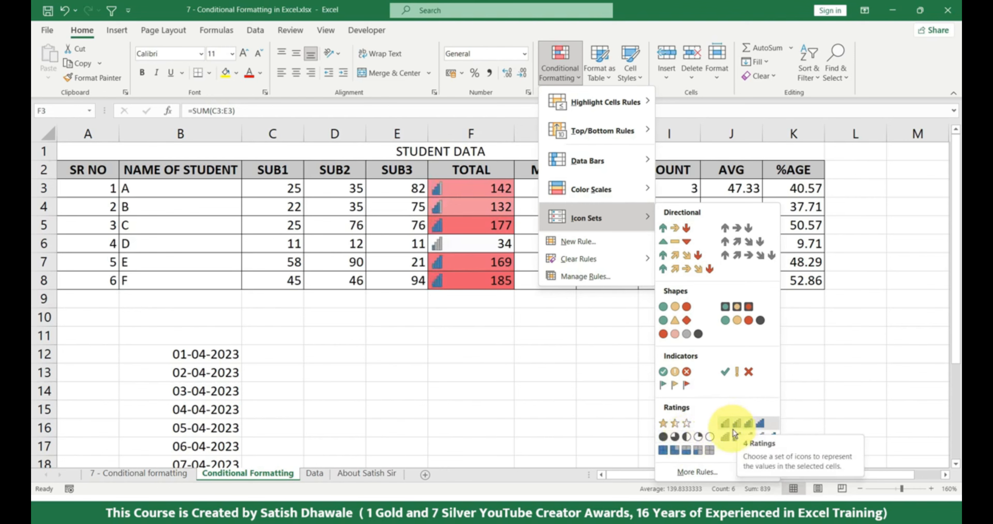
left_click(677, 430)
left_click(476, 292)
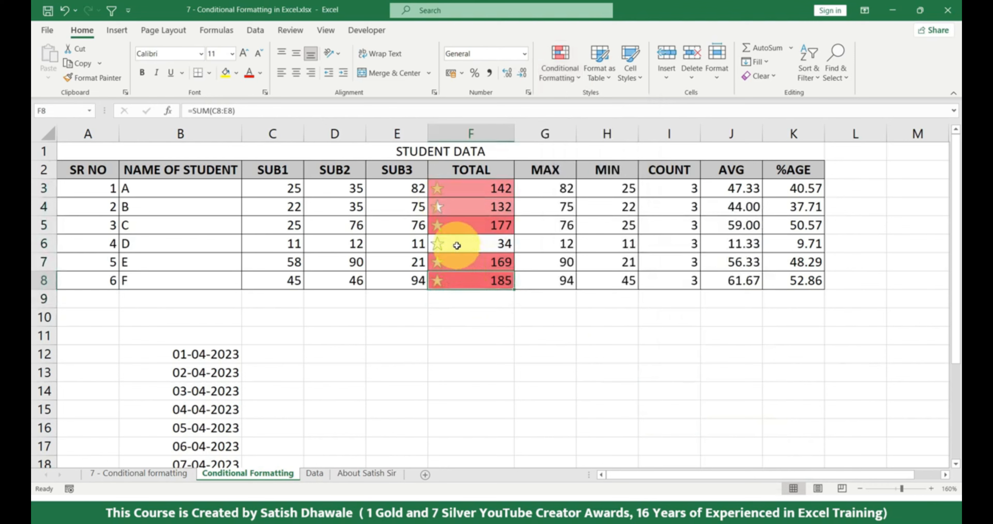
left_click_drag(467, 190, 476, 294)
left_click(462, 286)
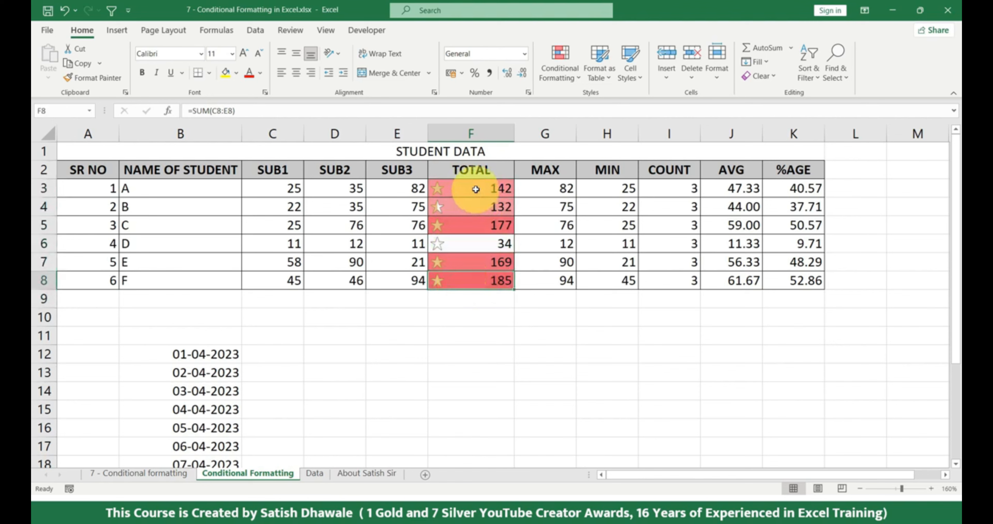
left_click(459, 243)
Clear all conditional formatting rules from totals F3:F8, and undo the clearing.
left_click_drag(474, 188, 472, 285)
left_click(559, 77)
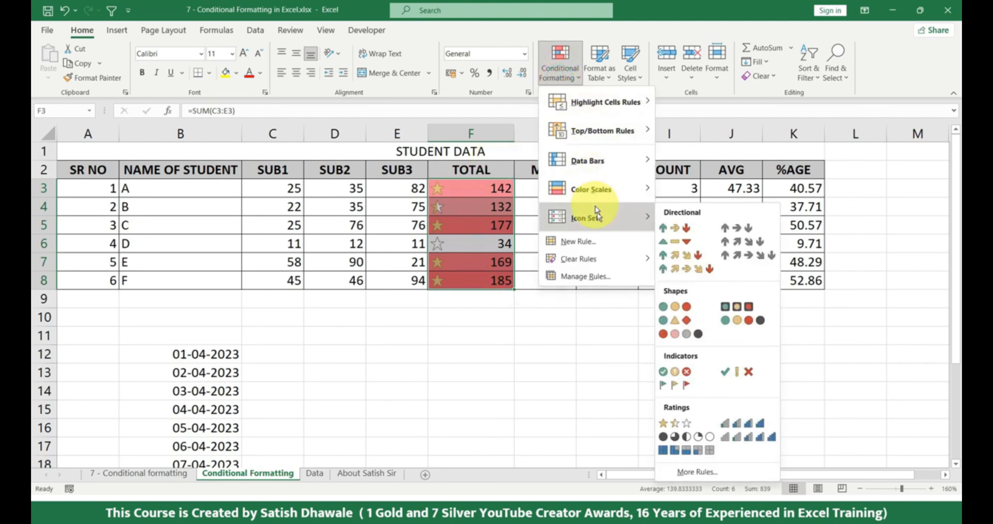
mouse_move(605, 258)
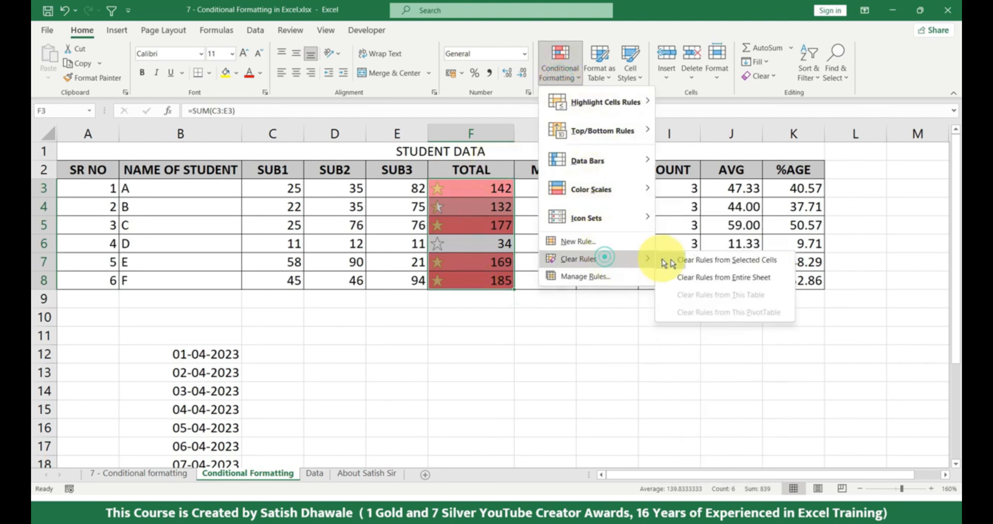
left_click(700, 265)
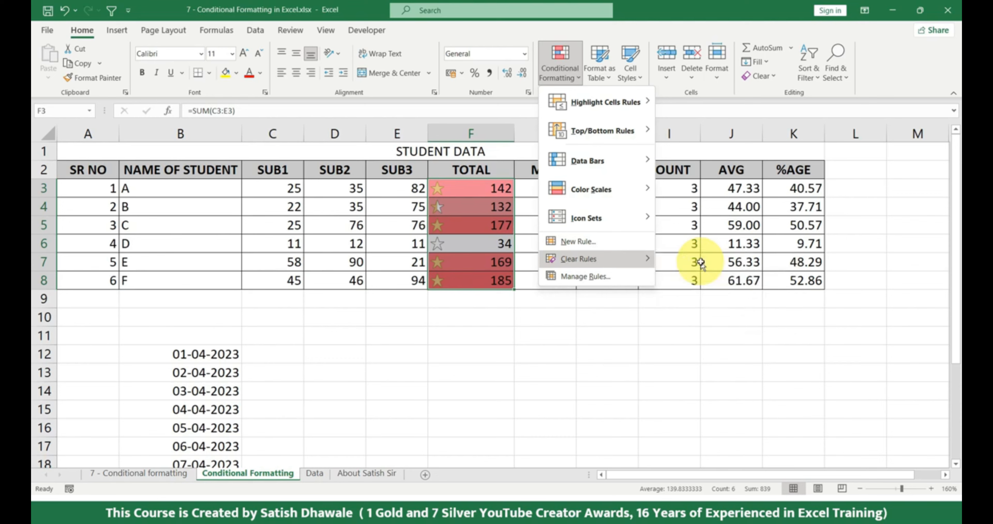
left_click(489, 339)
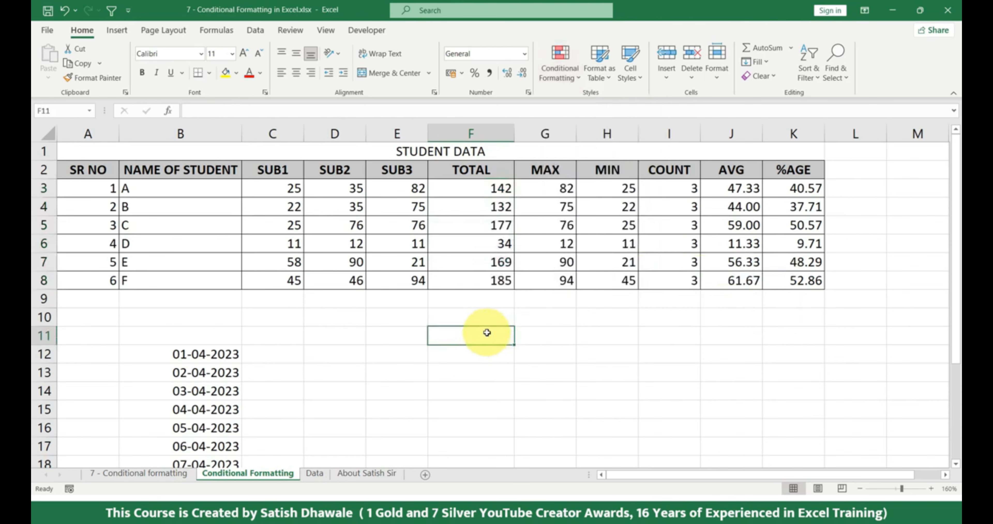
key("ctrl+z")
Open the rules manager for totals F3:F8 and examine the four-arrow icon rule's thresholds without changing them.
left_click_drag(480, 192, 481, 277)
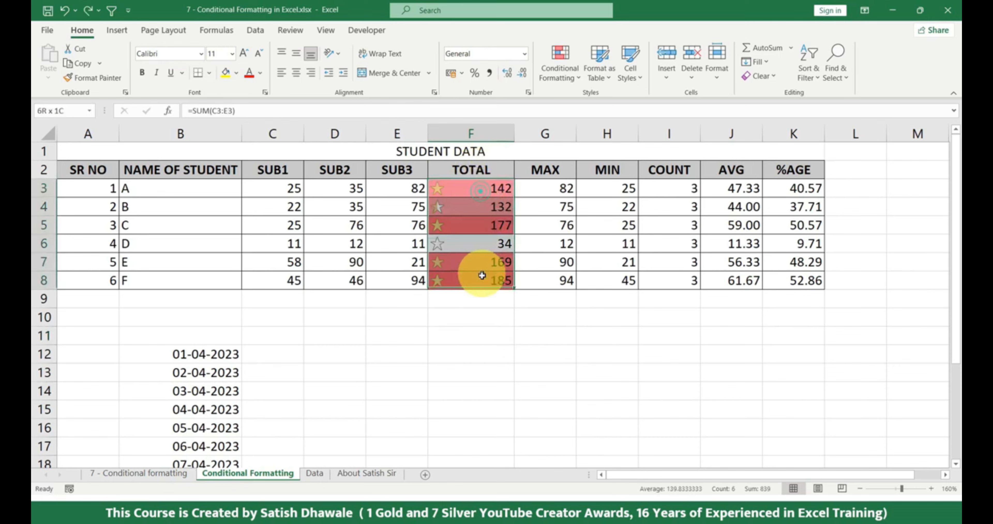
left_click(559, 76)
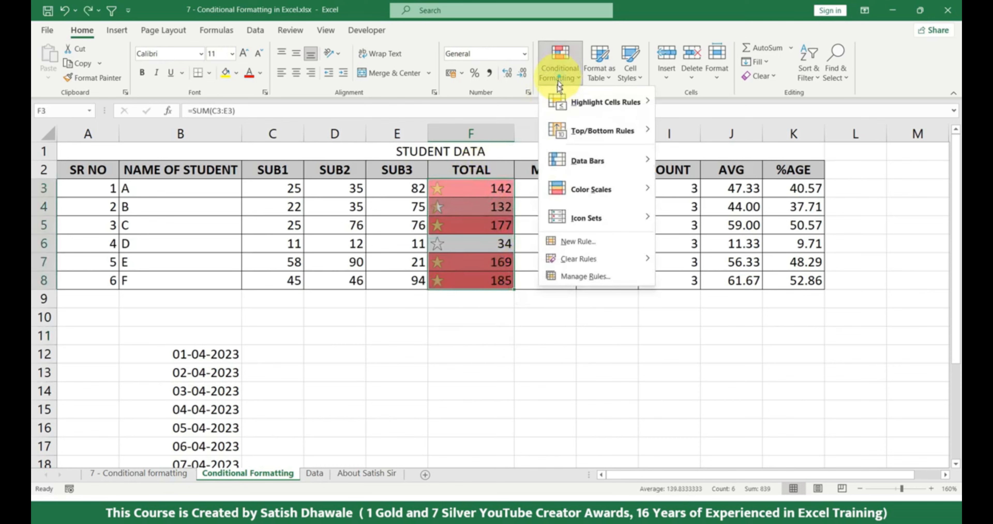
left_click(582, 272)
left_click(445, 295)
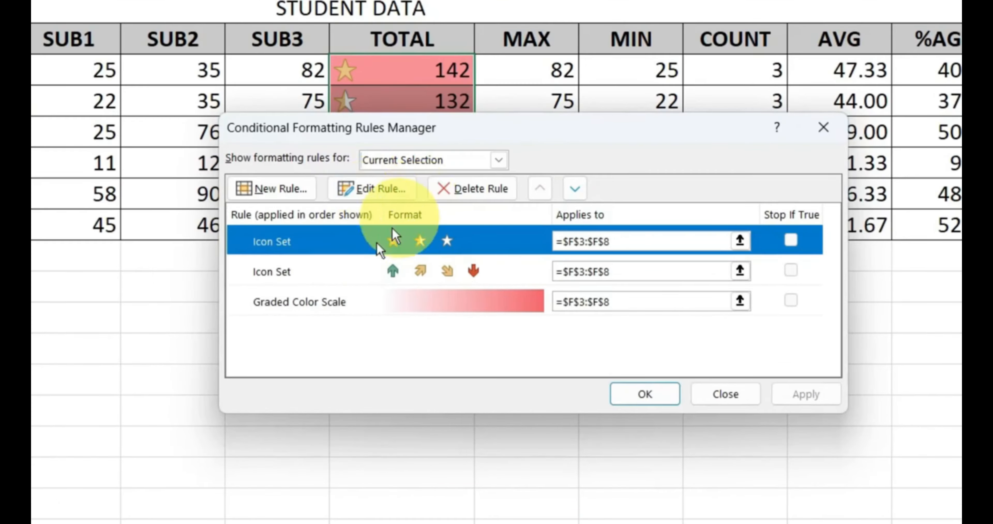
left_click(343, 274)
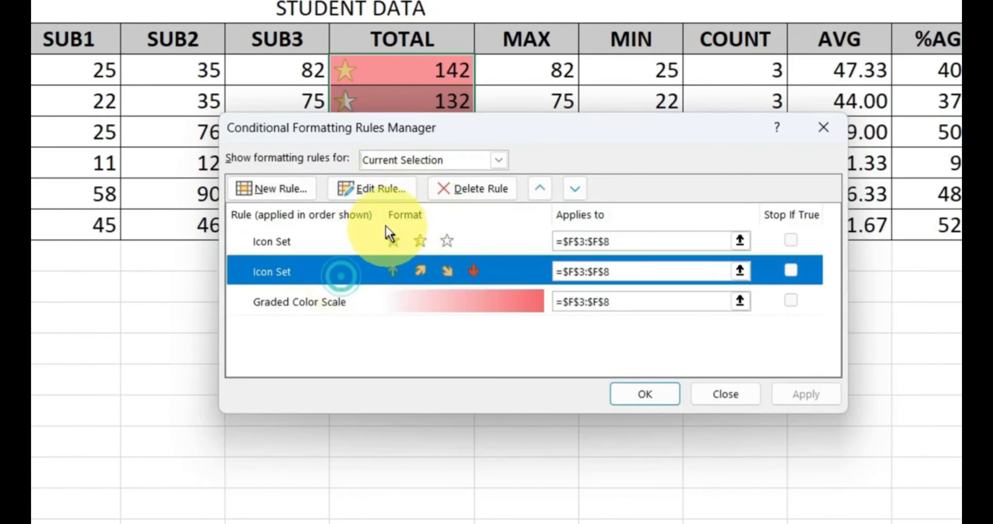
left_click(387, 192)
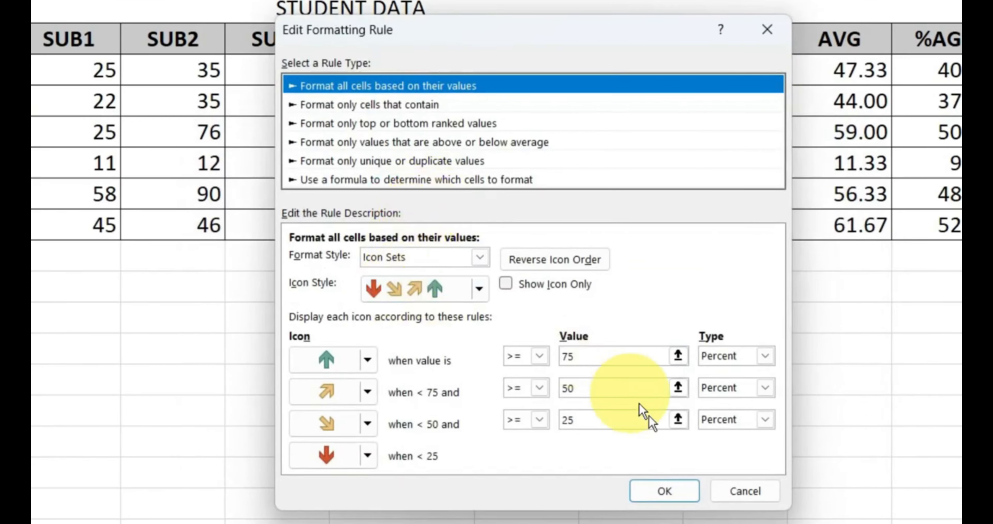
left_click(740, 492)
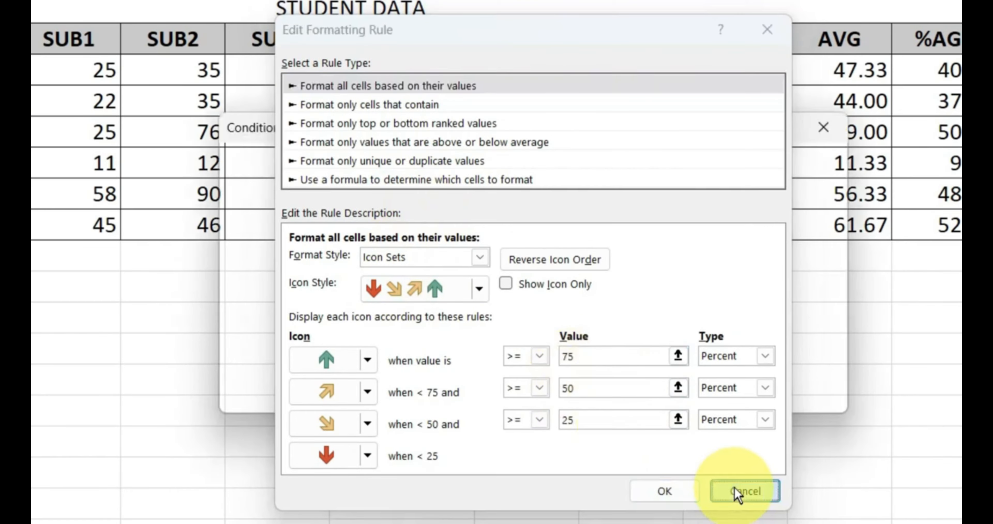
Edit the star icon rule, setting the full-star threshold to 100 and the half-star threshold to 50.
left_click(393, 241)
left_click(389, 189)
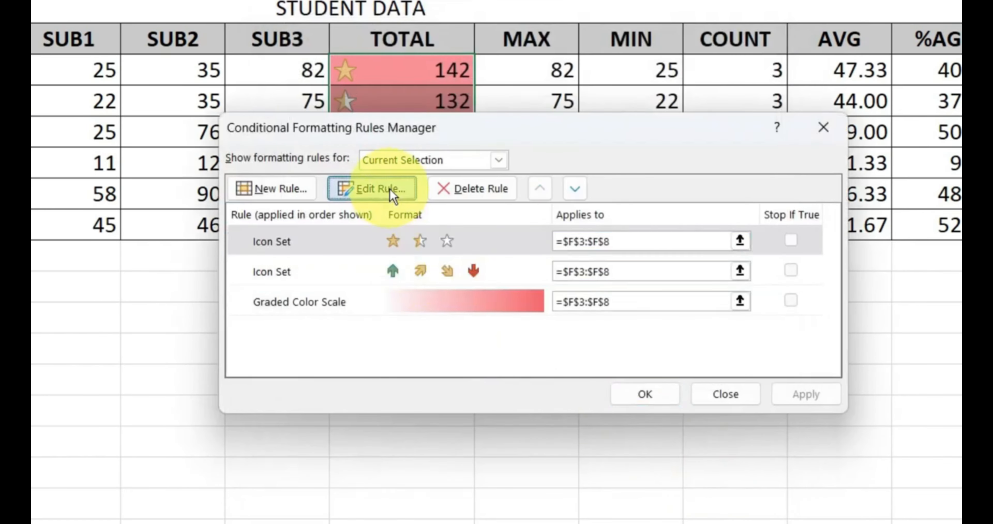
left_click(574, 371)
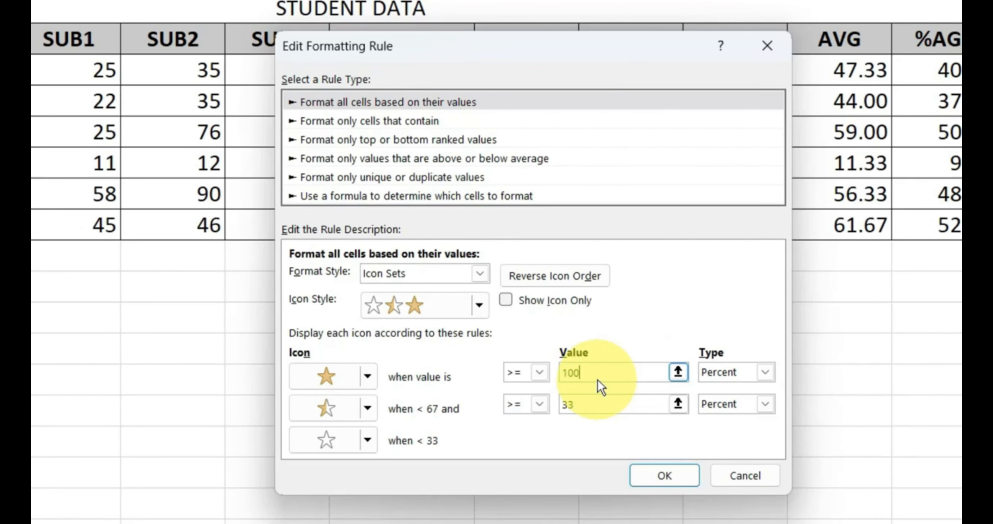
left_click(578, 405)
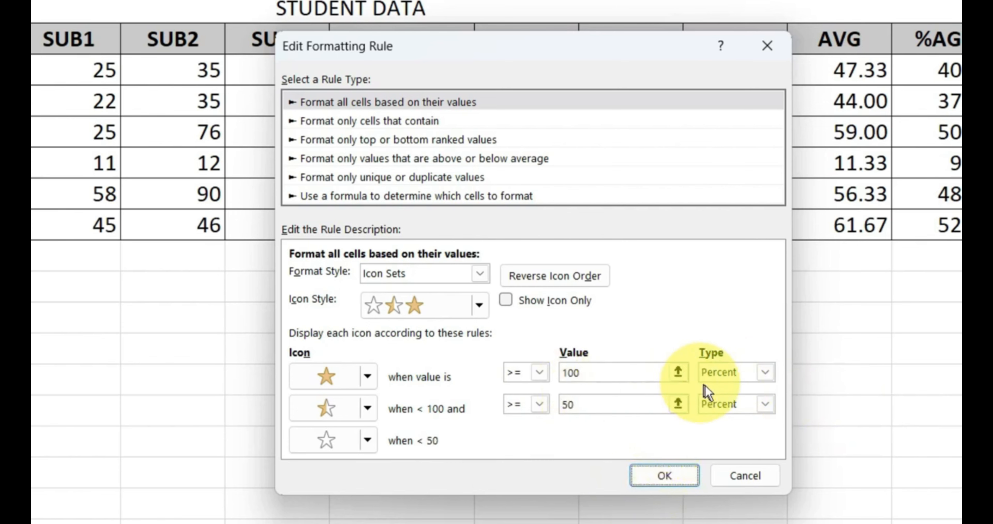
Change both star thresholds to the Number type with values 100 and 50, and apply the rule to totals F3:F8.
left_click(728, 402)
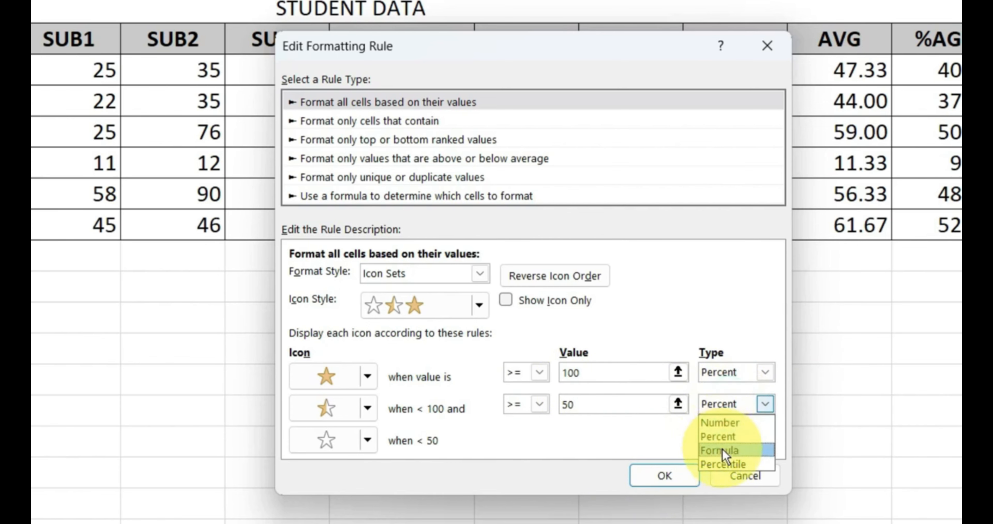
left_click(729, 372)
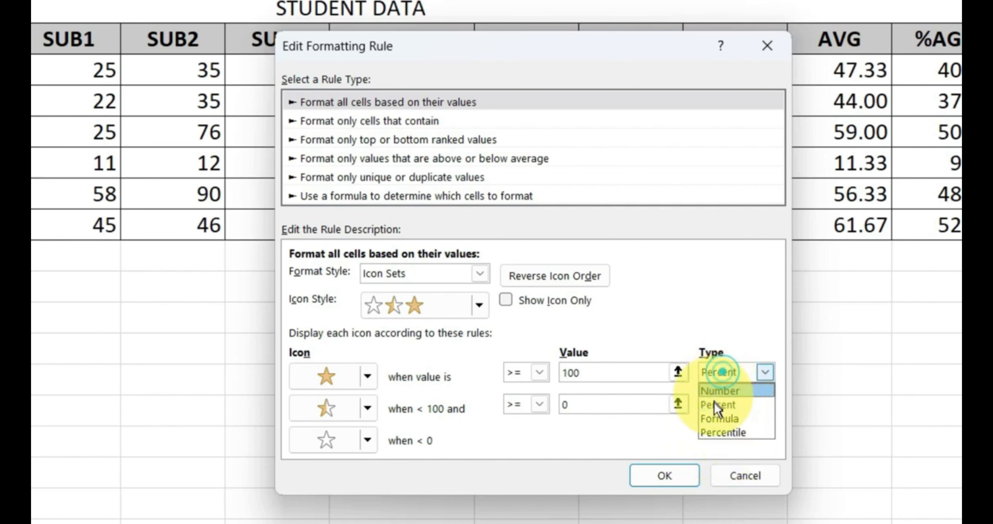
left_click(715, 390)
double_click(590, 400)
type("50")
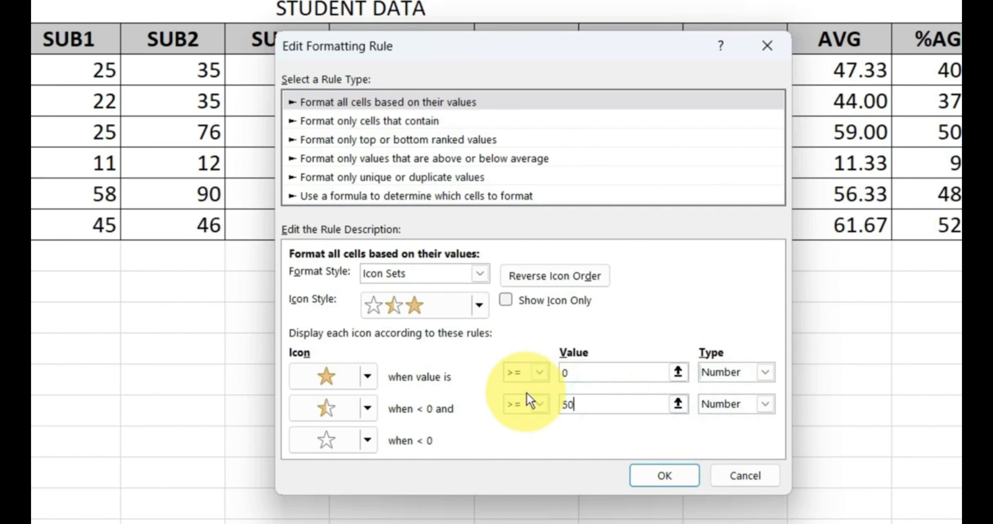
double_click(584, 374)
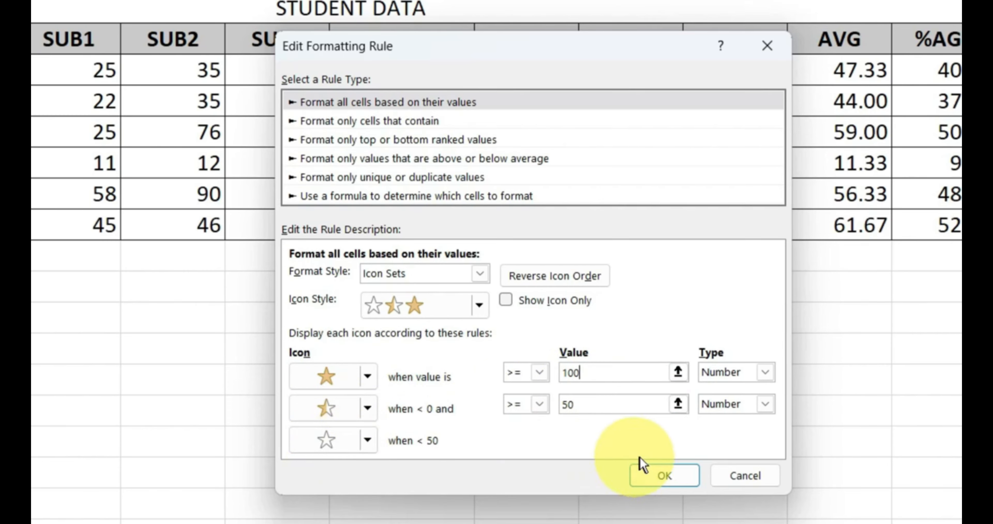
left_click(655, 475)
left_click(802, 394)
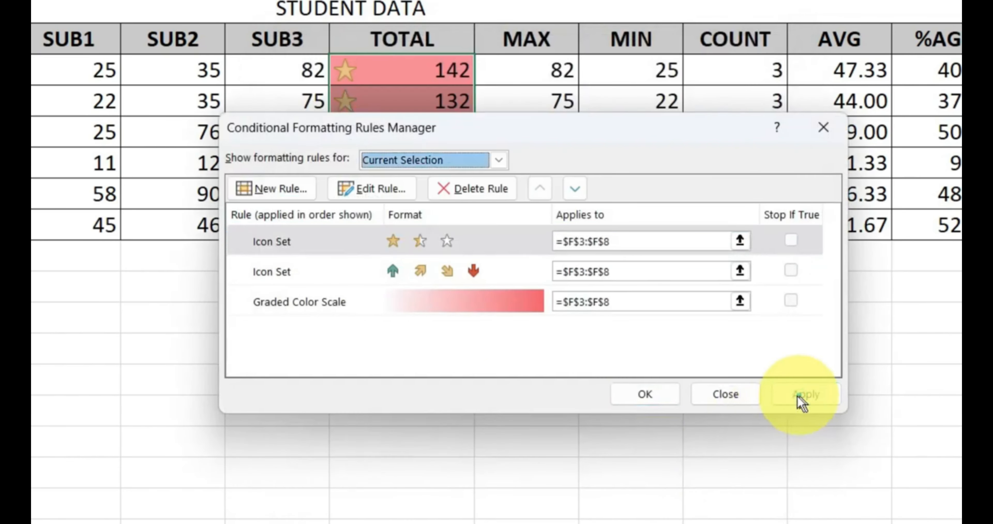
left_click(651, 390)
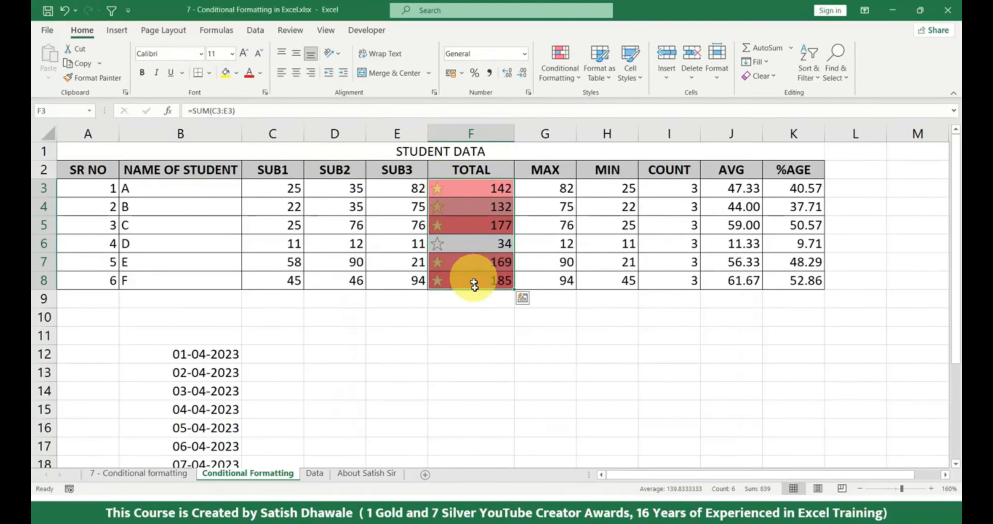
Check student D's star icon against the icons of the other totals in F3:F8.
left_click(462, 245)
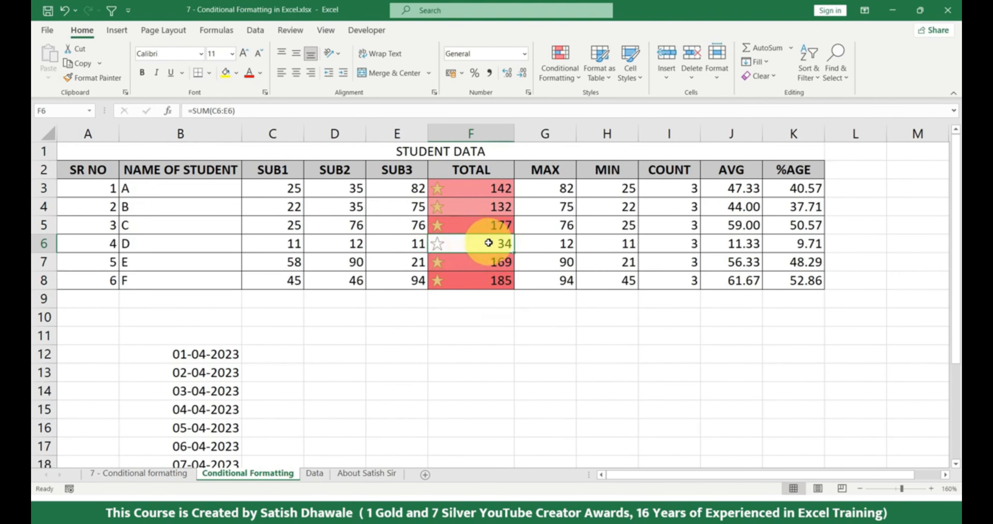
left_click_drag(455, 189, 466, 261)
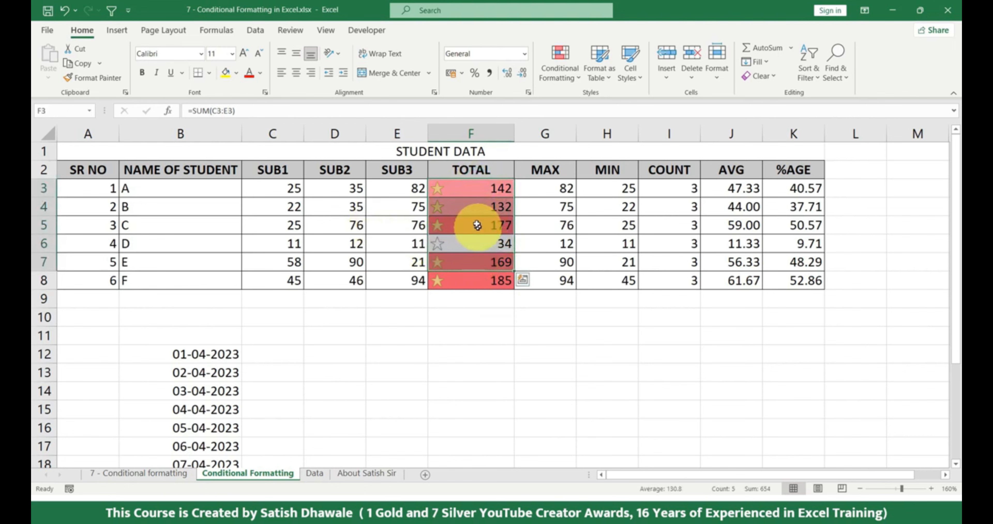
left_click_drag(469, 189, 468, 280)
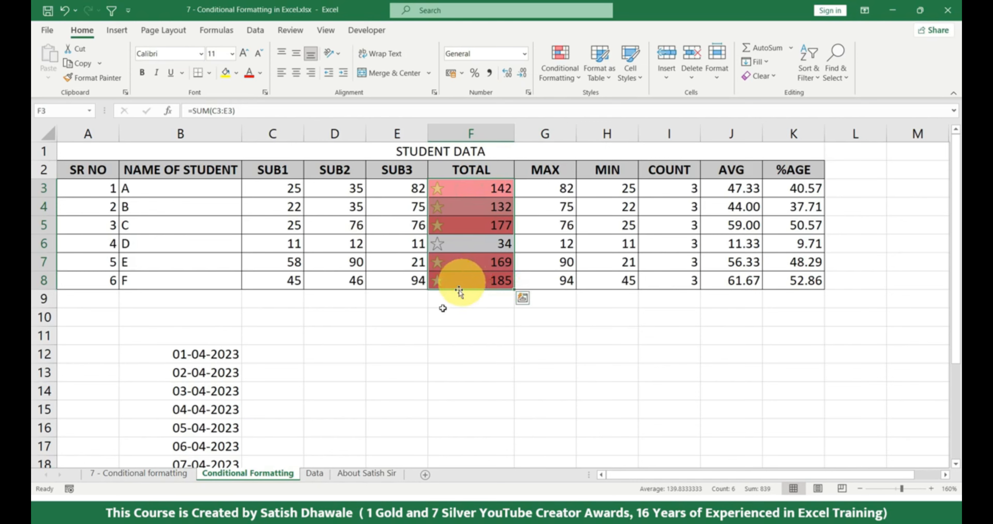
scroll(353, 366, "down", 2)
scroll(357, 365, "up", 2)
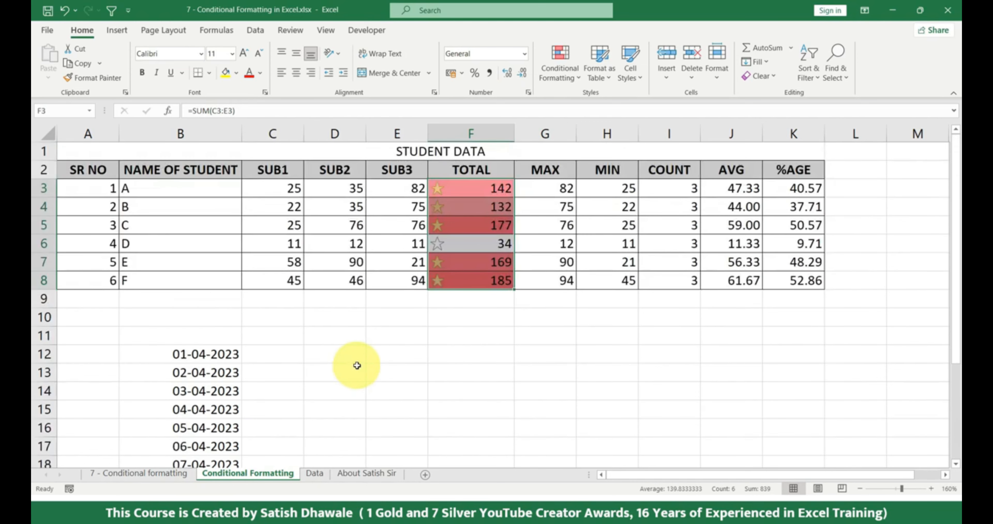
Switch to the Data sheet and examine the icon sets and the formula-based rule type without creating a rule.
left_click(314, 473)
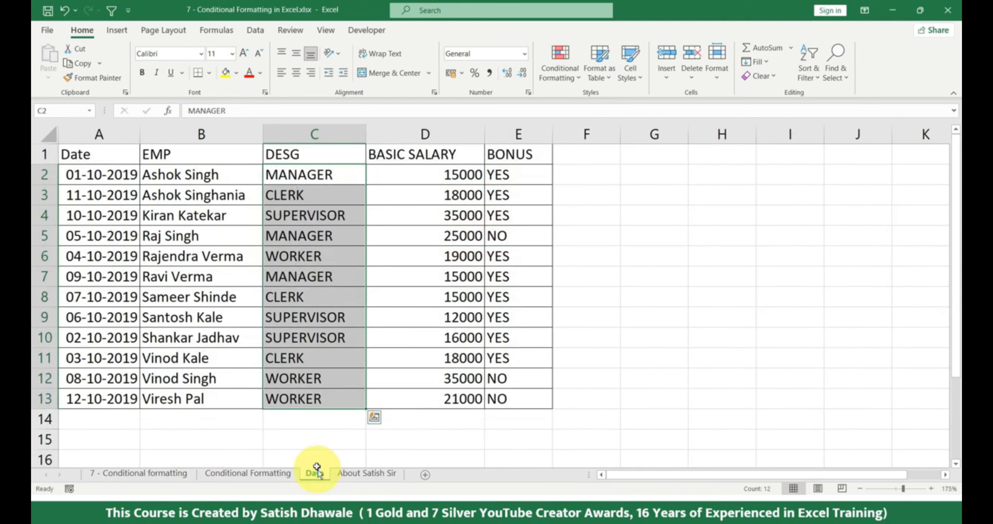
left_click(306, 415)
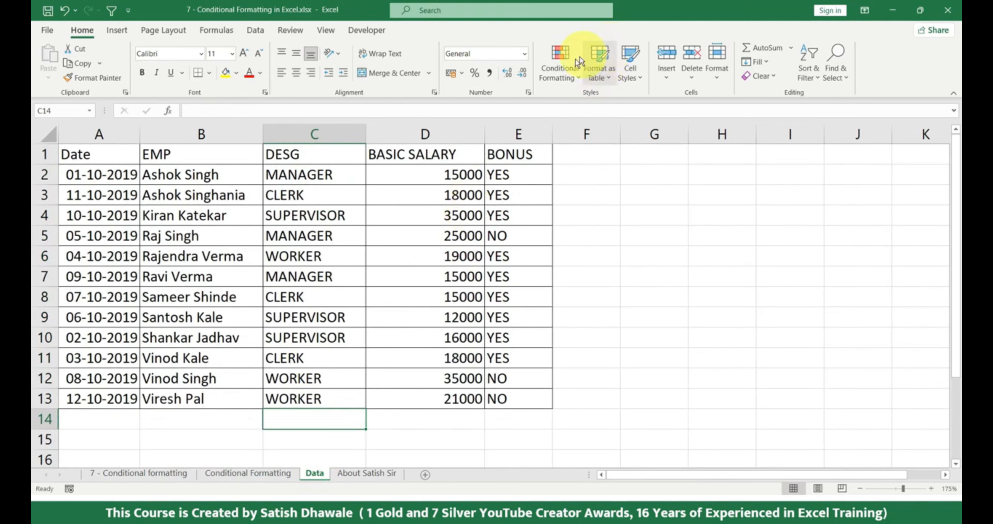
left_click(560, 64)
left_click(575, 107)
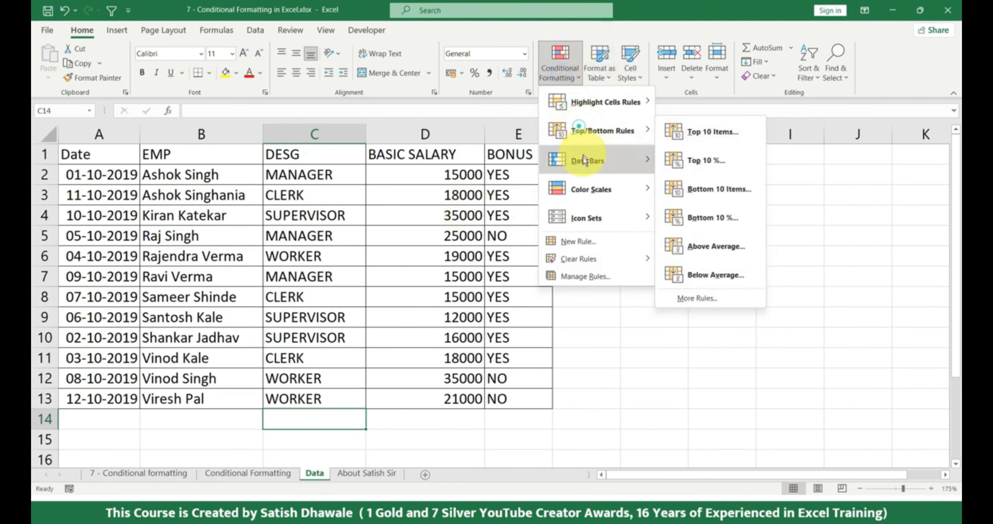
left_click(596, 219)
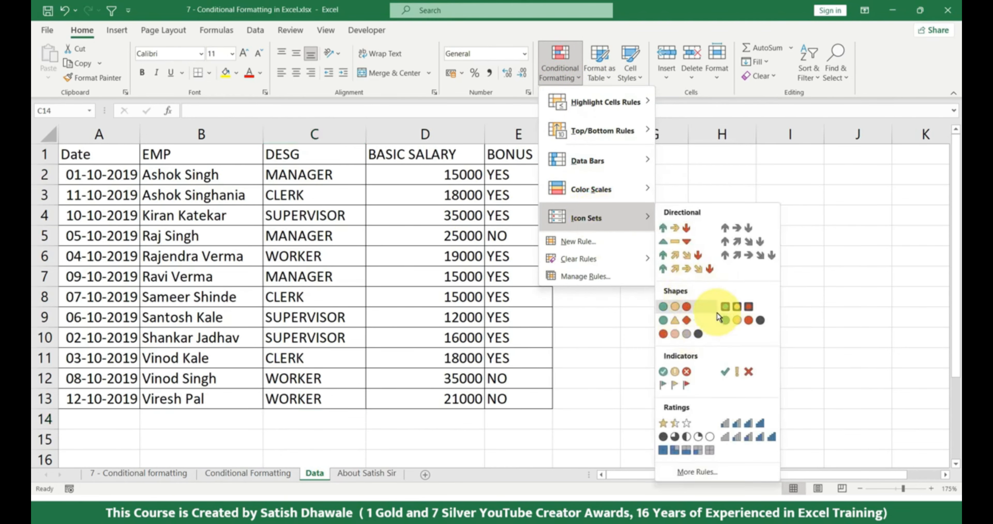
left_click(584, 245)
left_click(465, 279)
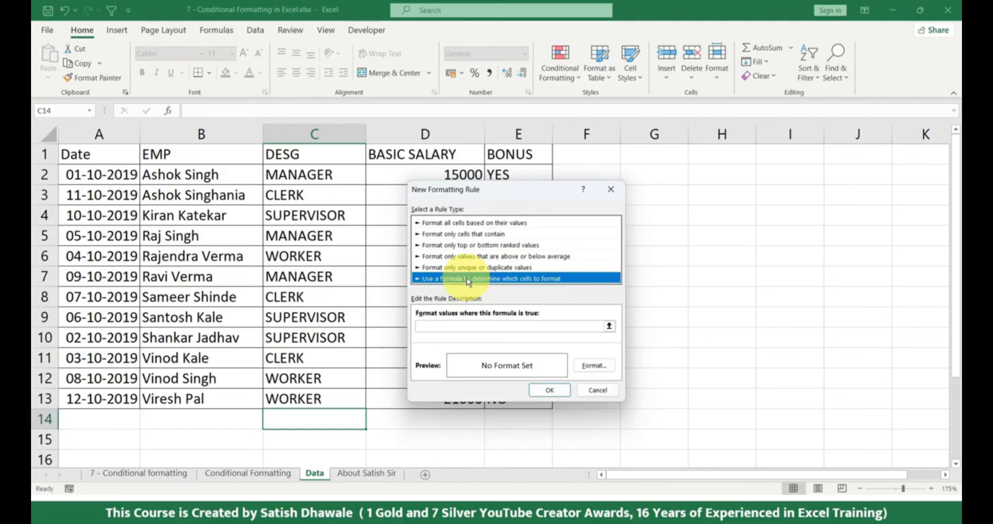
key("Escape")
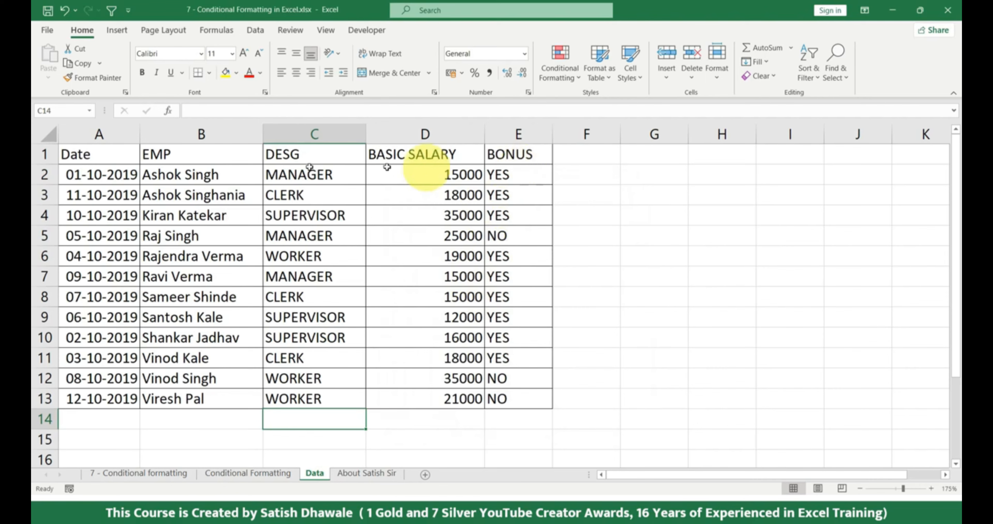
Examine the employee records, their header row, the BONUS column and the complete record in row 11.
left_click_drag(520, 172, 109, 396)
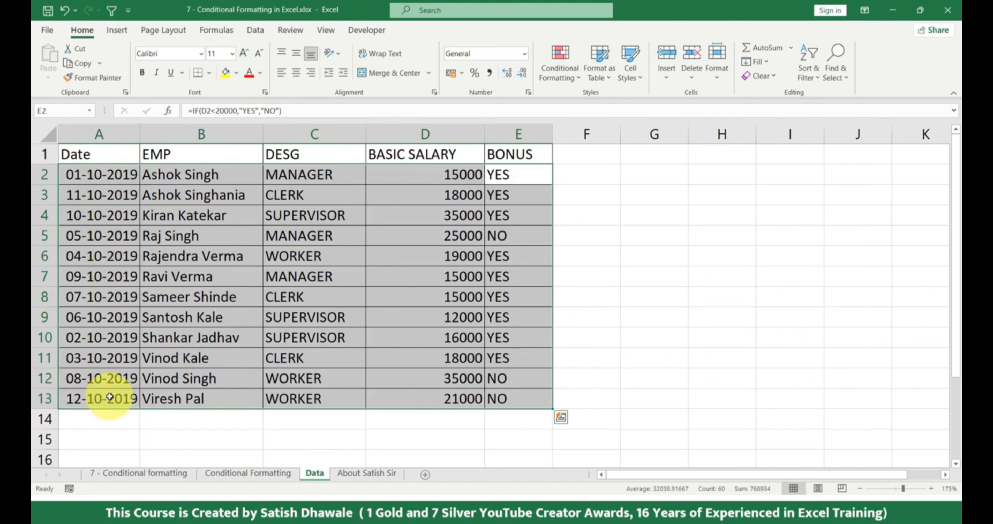
left_click(152, 337)
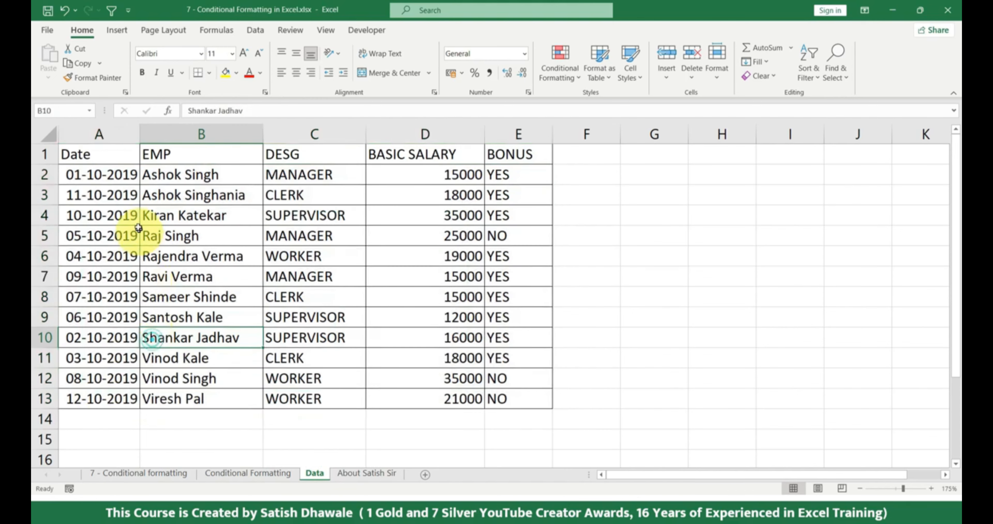
left_click_drag(492, 152, 59, 155)
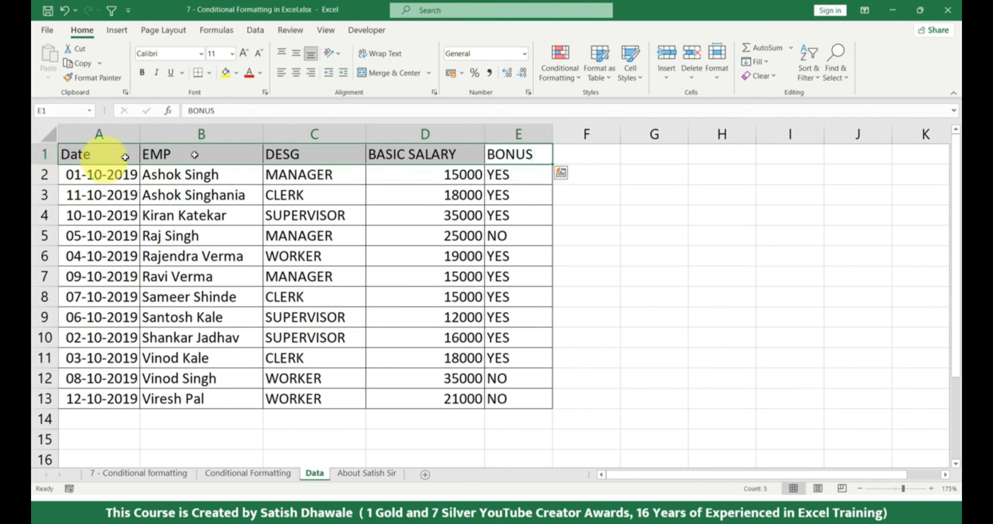
left_click_drag(526, 174, 522, 405)
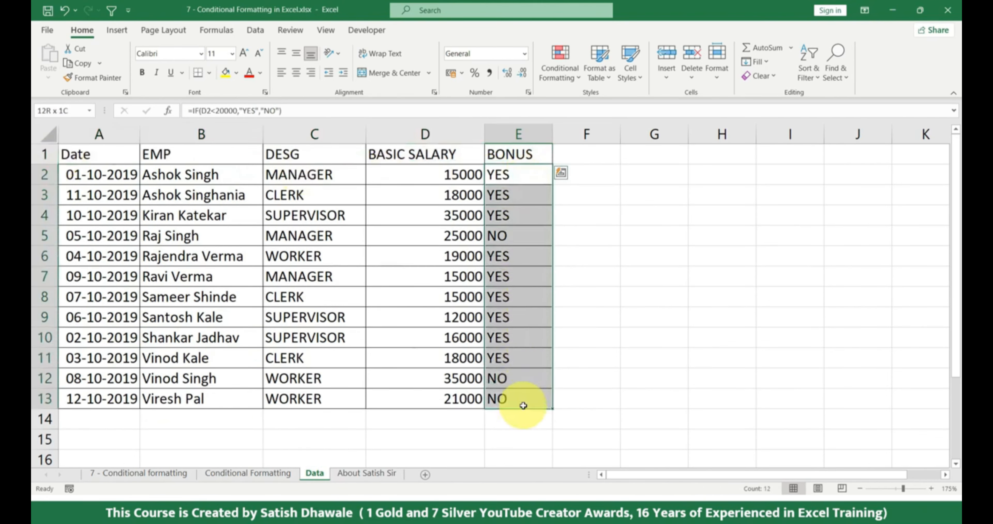
left_click_drag(516, 364, 44, 354)
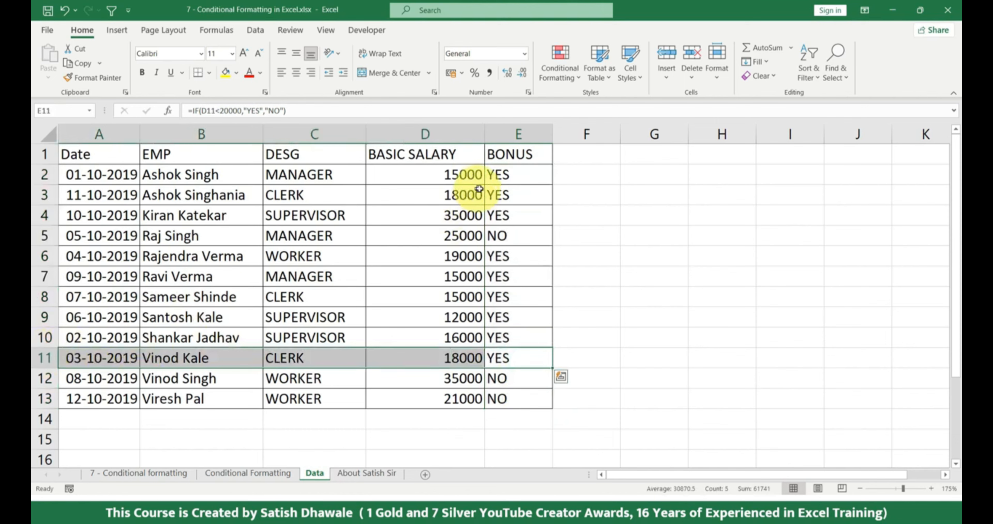
left_click_drag(505, 174, 513, 383)
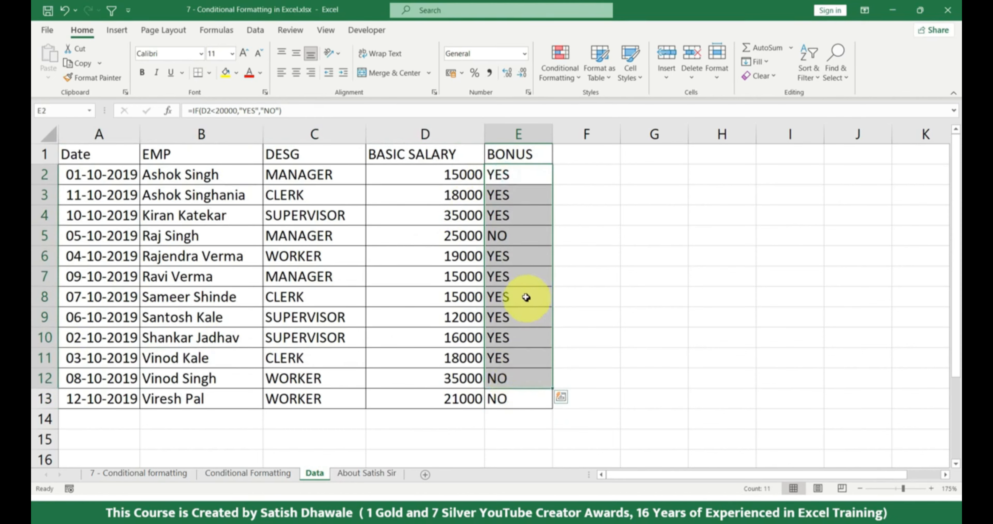
Highlight BONUS cells E2:E13 equal to "yes" with Light Red Fill with Dark Red Text.
left_click_drag(525, 177, 517, 398)
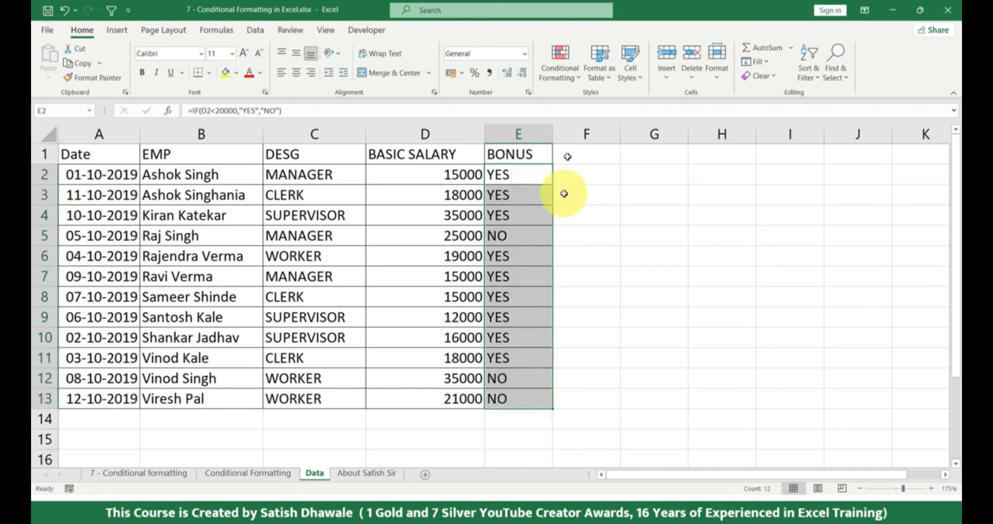
left_click(561, 78)
mouse_move(593, 105)
left_click(705, 192)
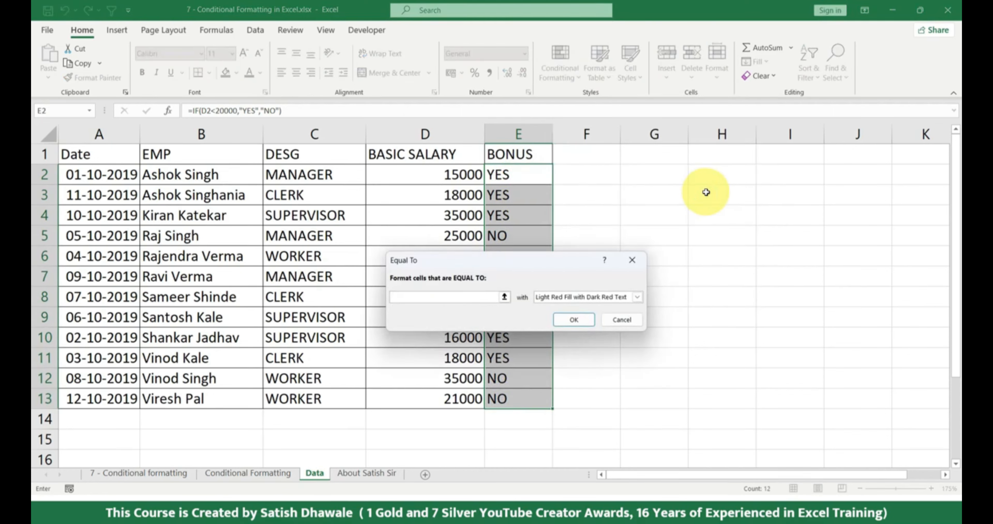
type("yes")
key("Return")
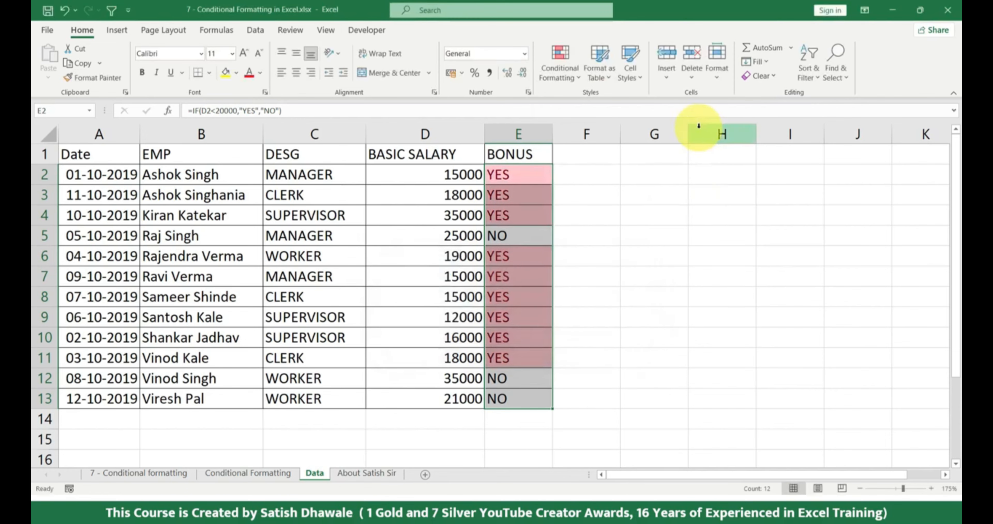
Clear the conditional formatting rules from BONUS cells E2:E13.
left_click(565, 75)
left_click(599, 258)
left_click(702, 262)
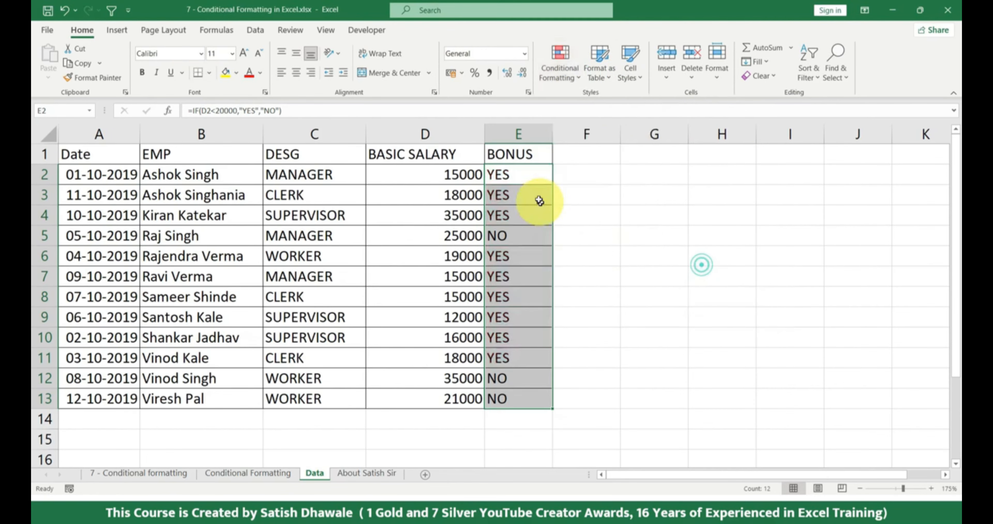
Try a formula-based formatting rule for employee records A2:E13, beginning the formula with =$E$2.
left_click_drag(531, 174, 83, 402)
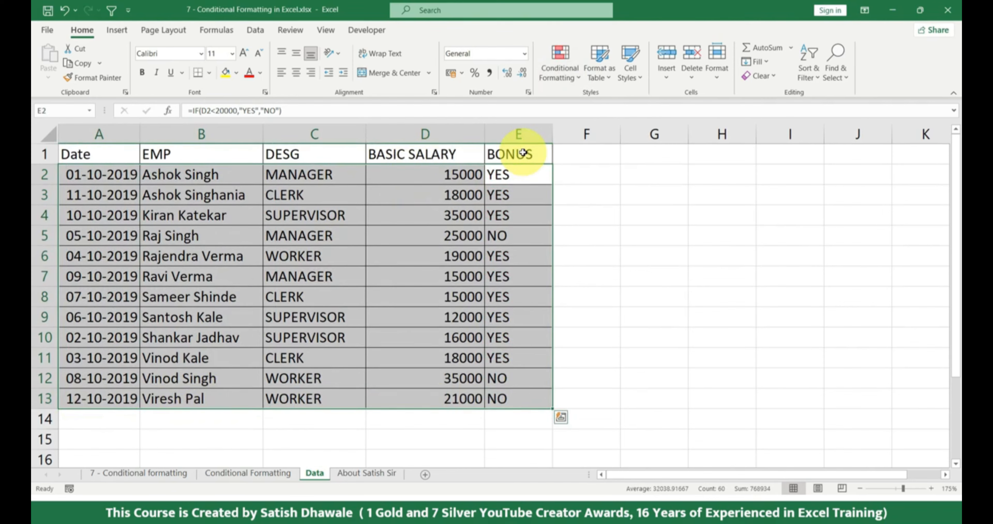
left_click_drag(101, 174, 525, 403)
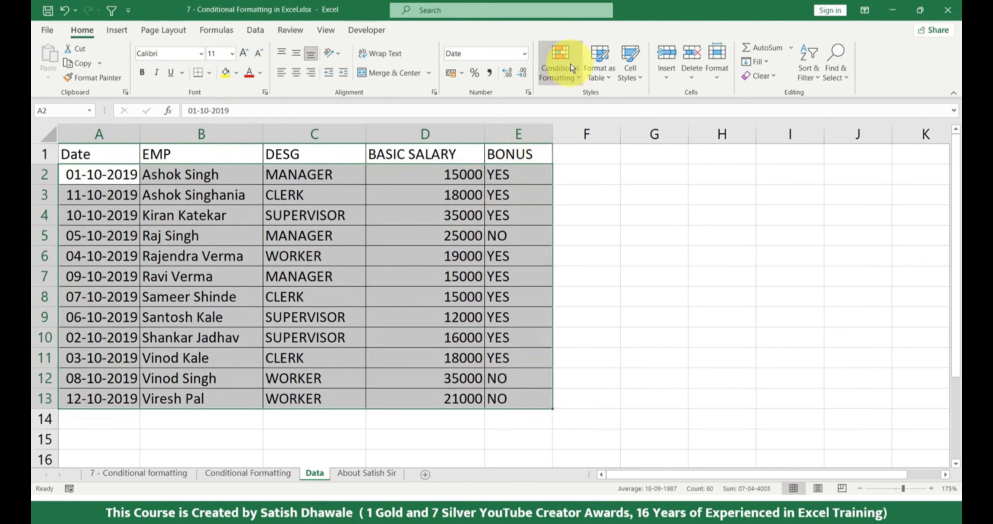
left_click(561, 64)
left_click(589, 247)
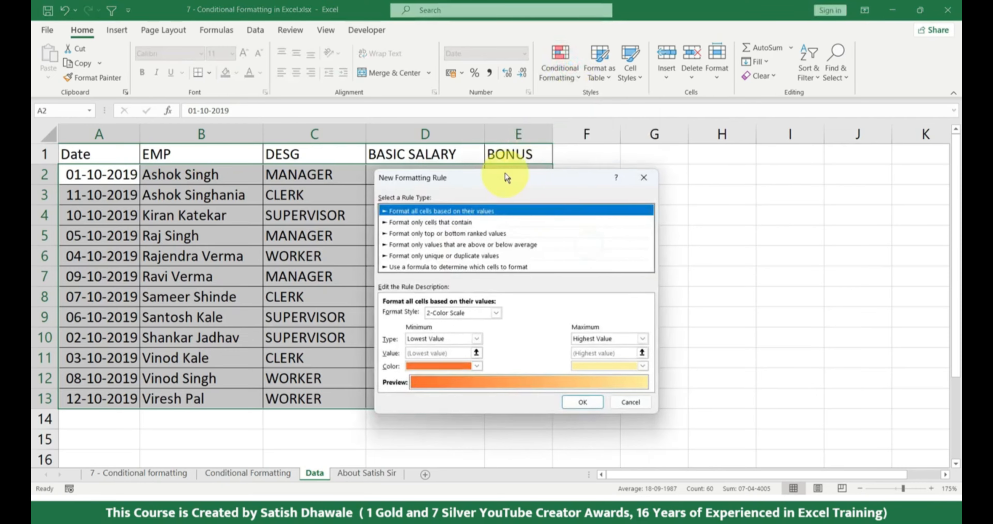
left_click_drag(505, 177, 711, 184)
left_click(646, 274)
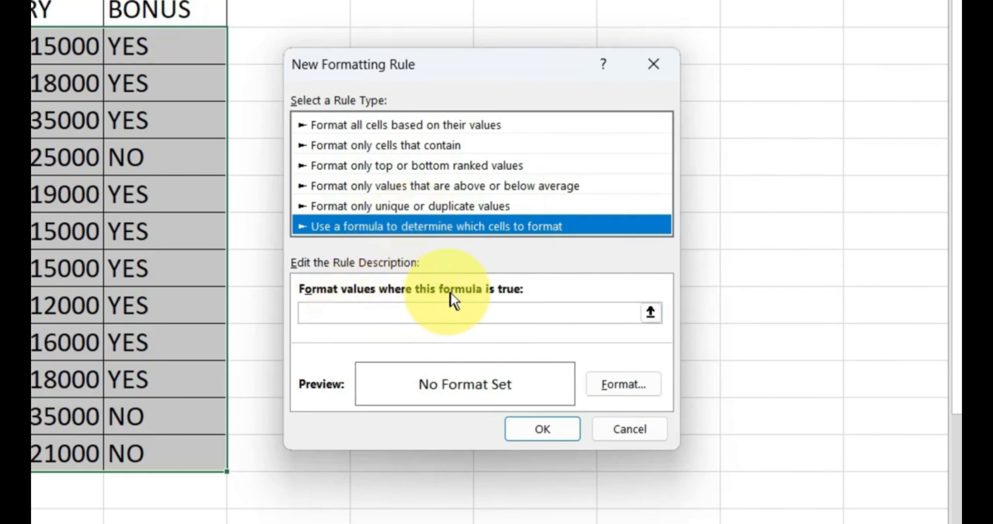
left_click(393, 312)
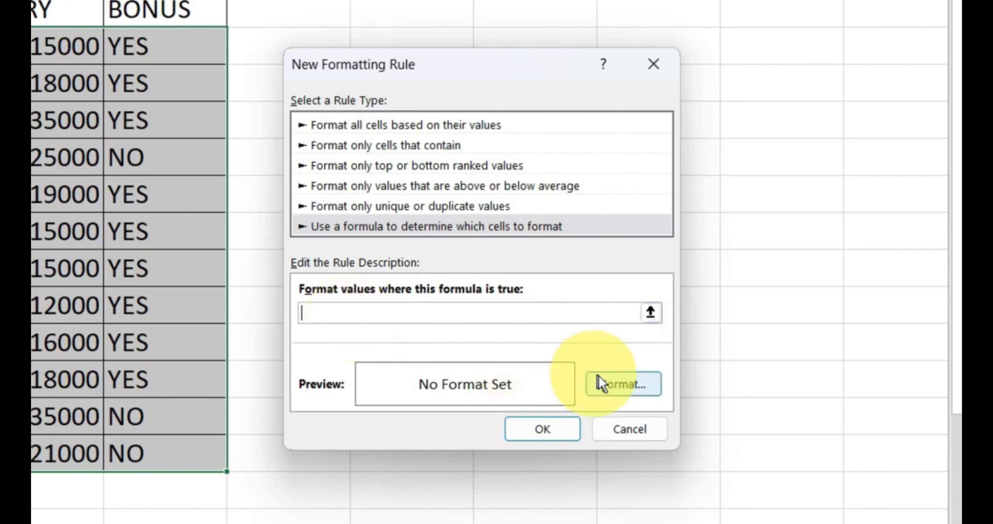
left_click(336, 316)
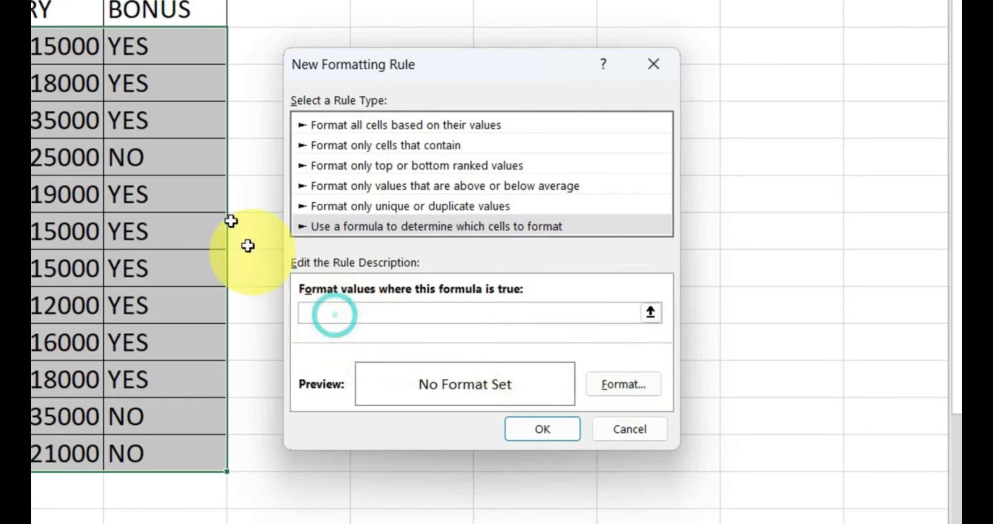
left_click(165, 55)
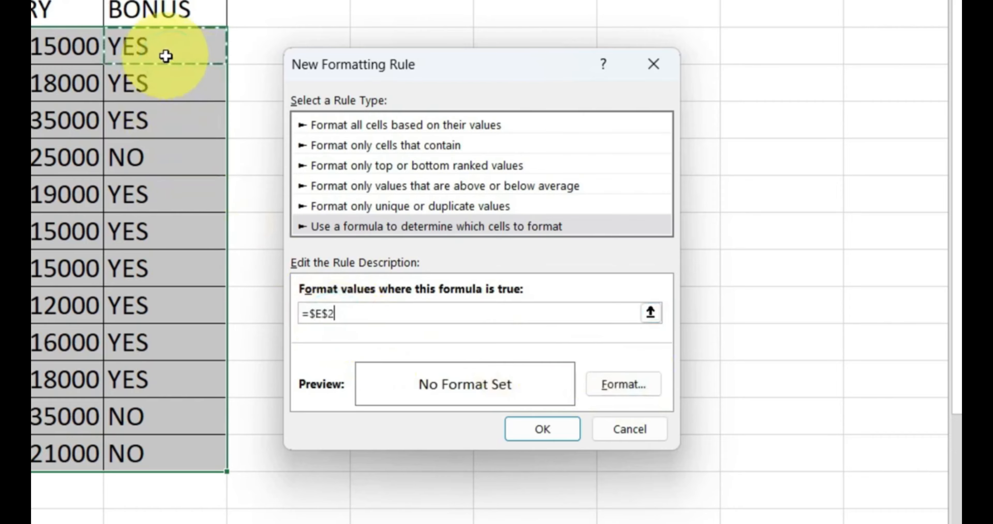
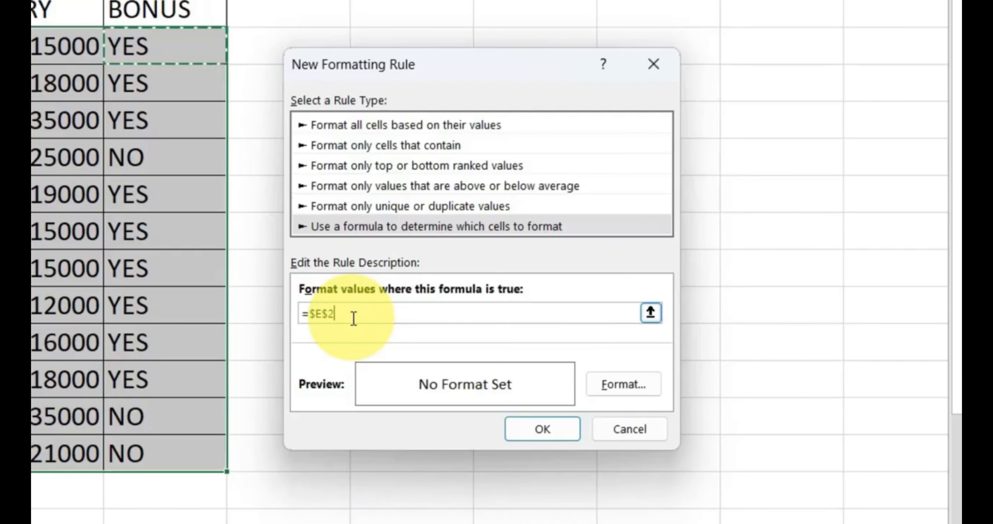
key("Escape")
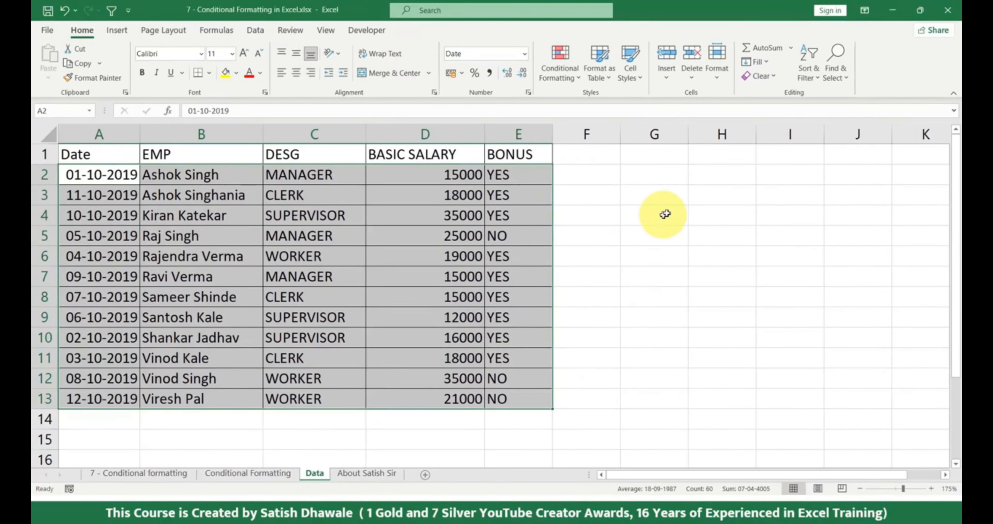
Enter the values 45, 98 and 65 down cells G3:G5.
left_click(720, 196)
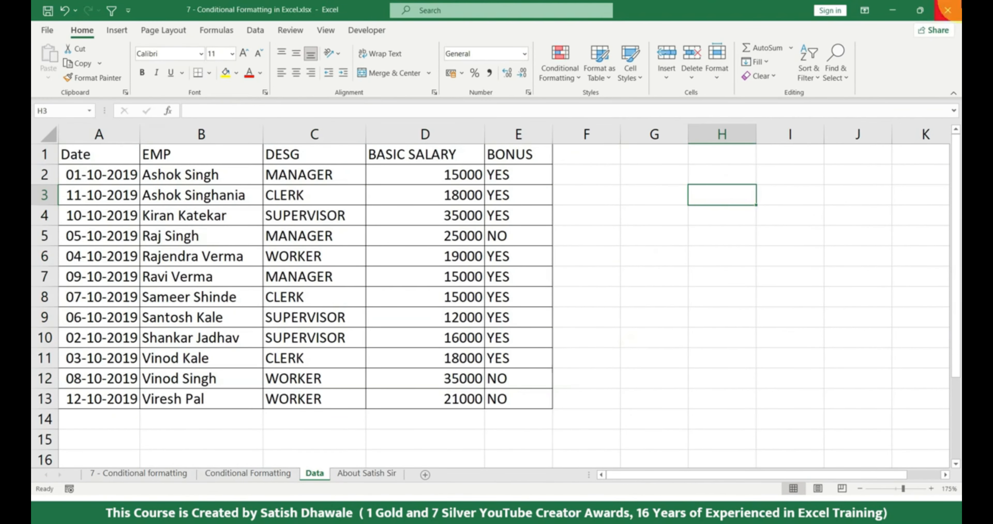
key("Left")
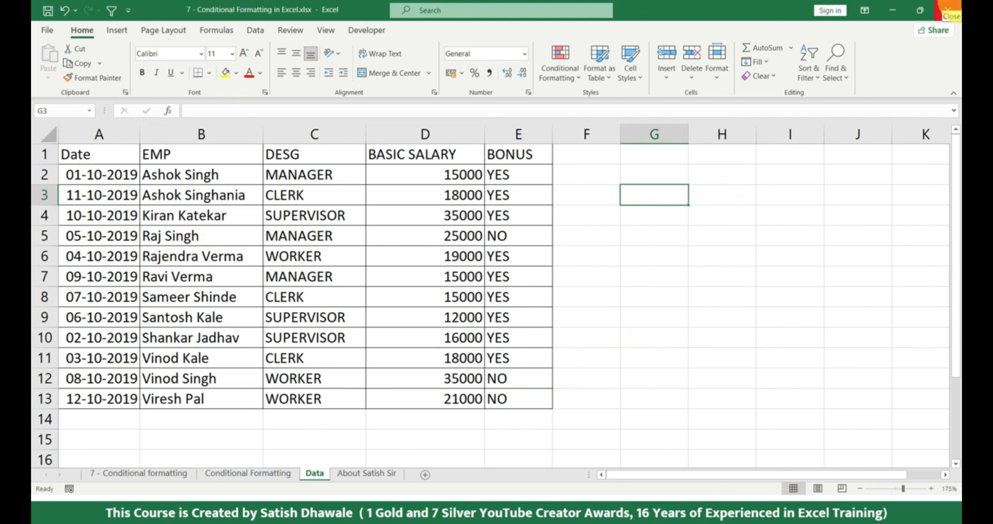
type("45")
key("Return")
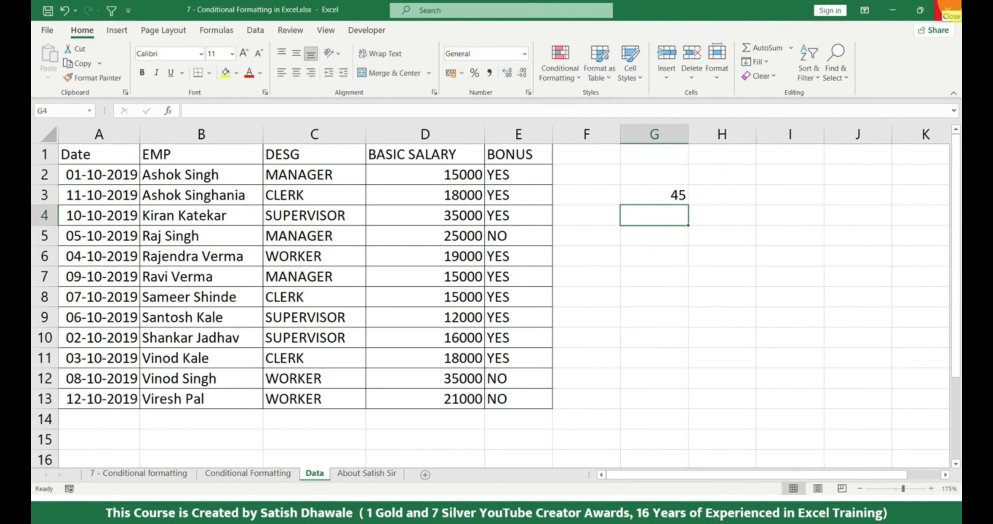
type("98")
key("Return")
type("65")
key("Return")
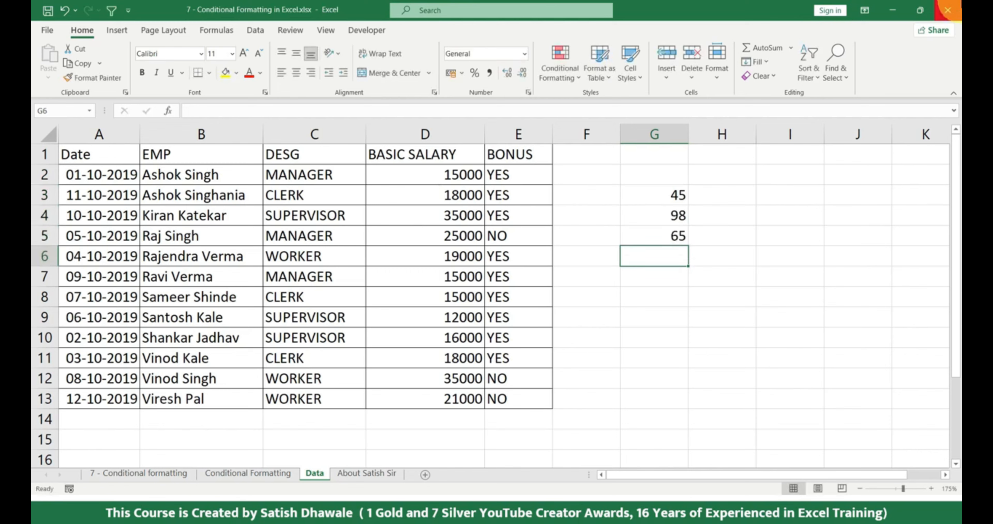
Enter the values 89, 56 and 65 down cells H3:H5.
left_click(748, 194)
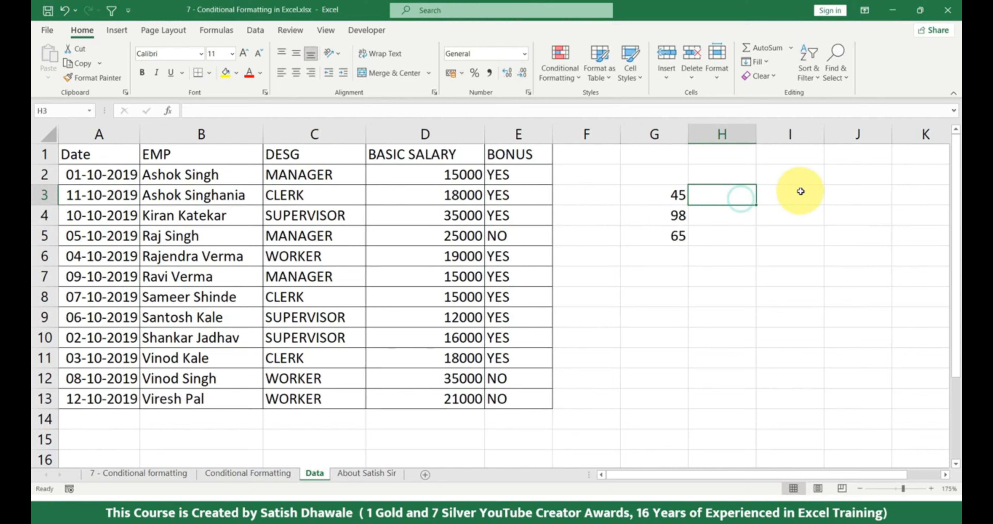
type("89")
key("Return")
type("56")
key("Return")
key("Up")
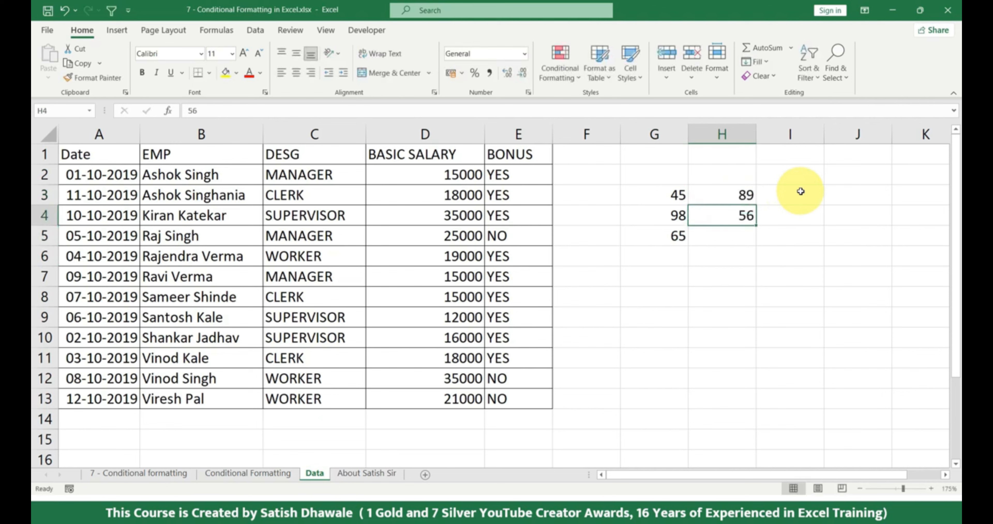
key("Down")
type("65")
key("Return")
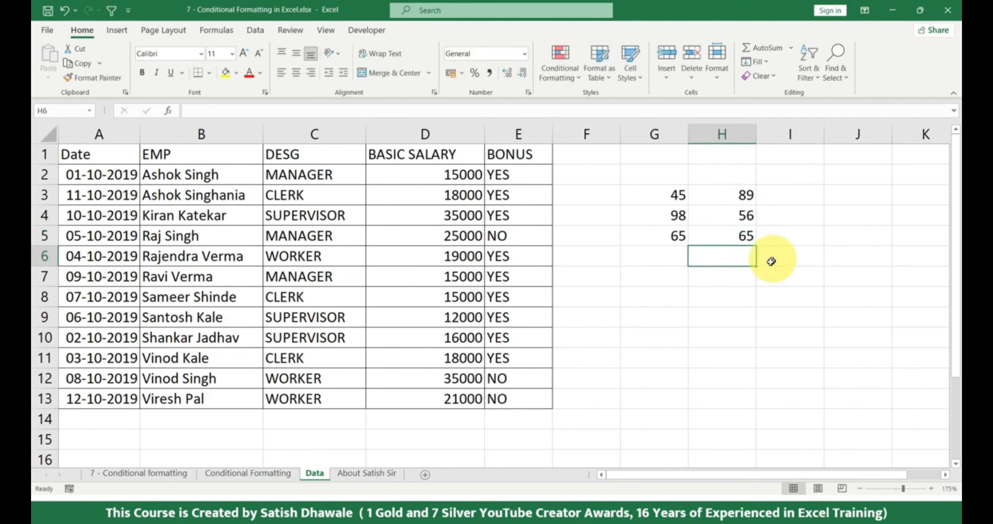
Copy the number block G3:H5 and paste it at G8.
left_click(692, 303)
left_click_drag(667, 194, 733, 230)
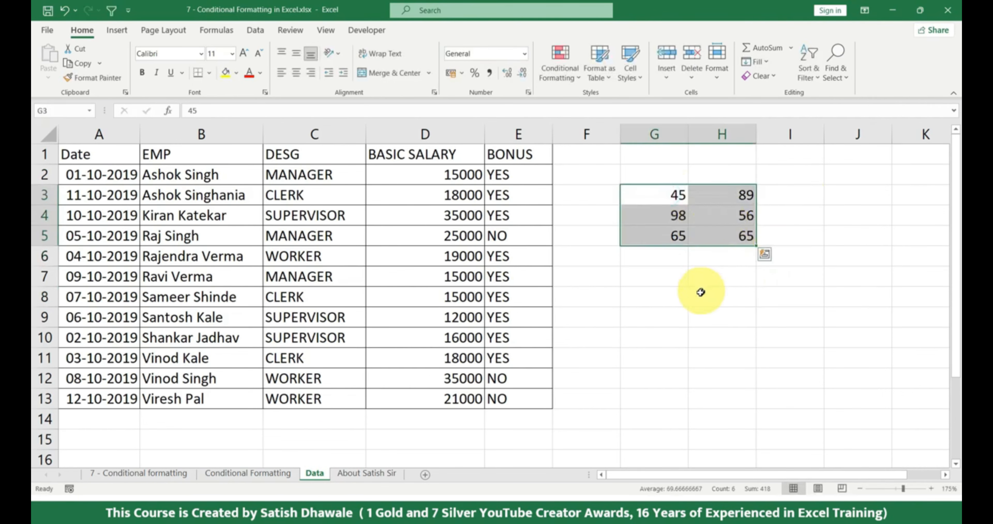
left_click(656, 333)
type("v")
key("Escape")
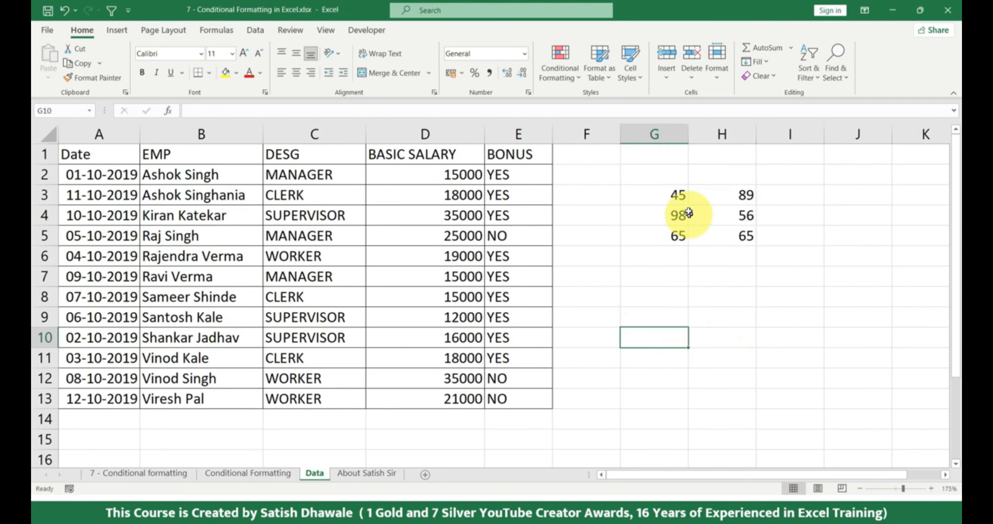
left_click_drag(670, 194, 713, 231)
key("ctrl+c")
left_click(659, 301)
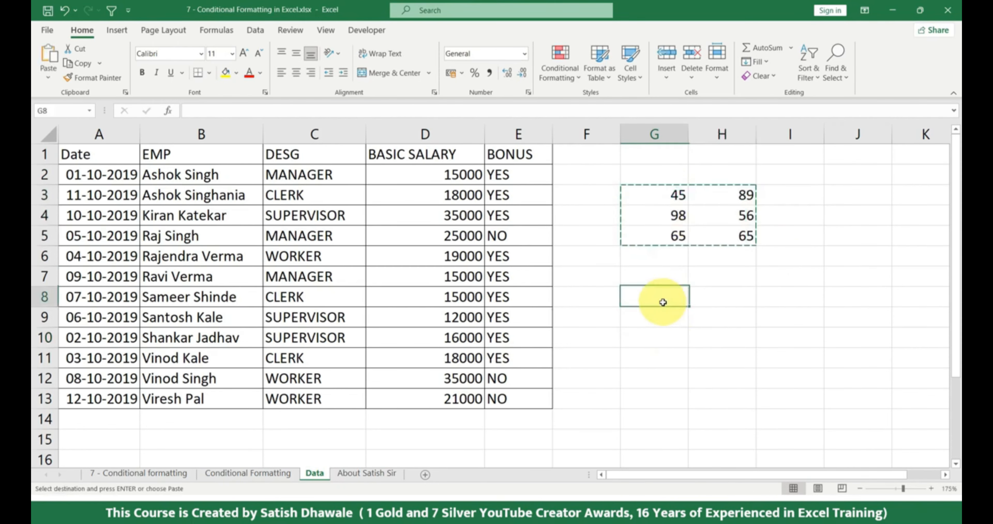
key("ctrl+v")
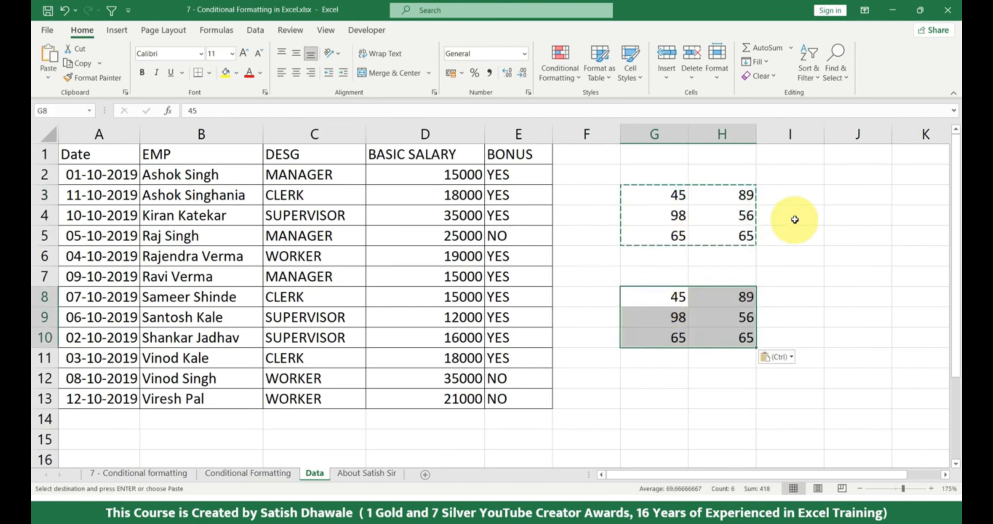
Enter the formula =G3+H3 in cell I3 and fill it down to I5.
left_click(794, 195)
key("Escape")
type("=")
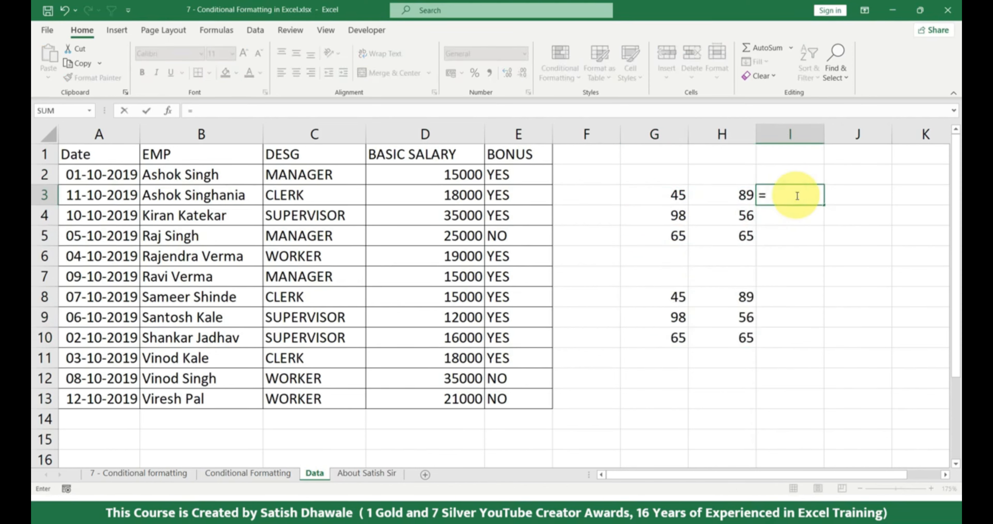
left_click(674, 196)
type("+")
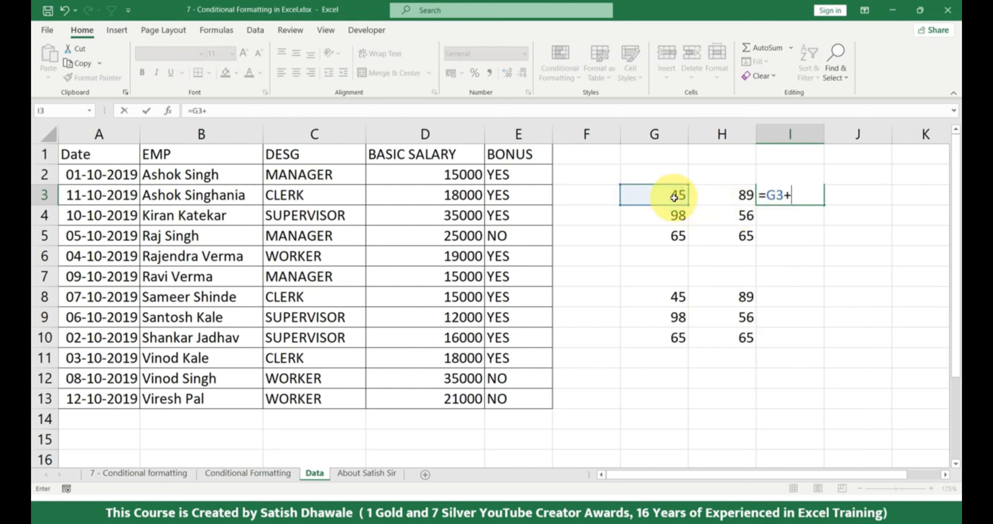
left_click(713, 195)
key("Return")
double_click(810, 197)
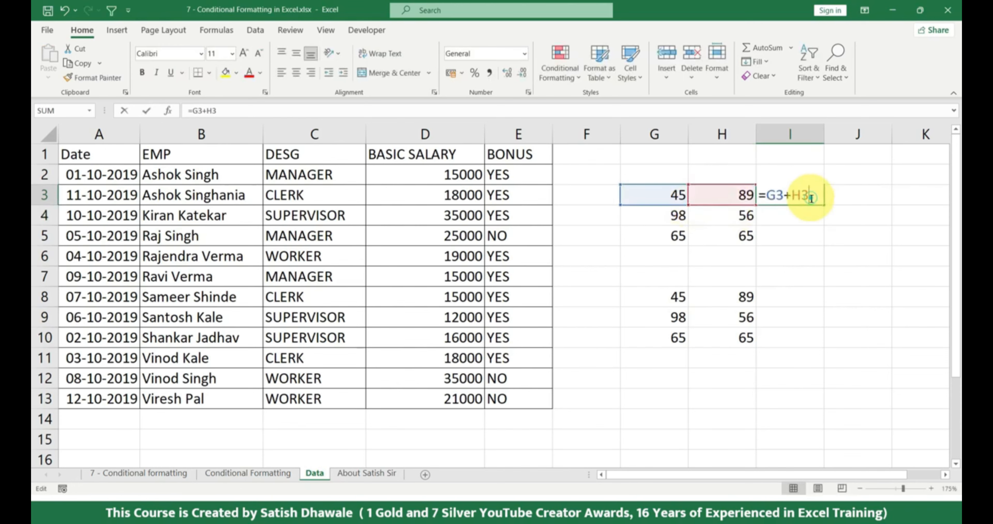
key("Return")
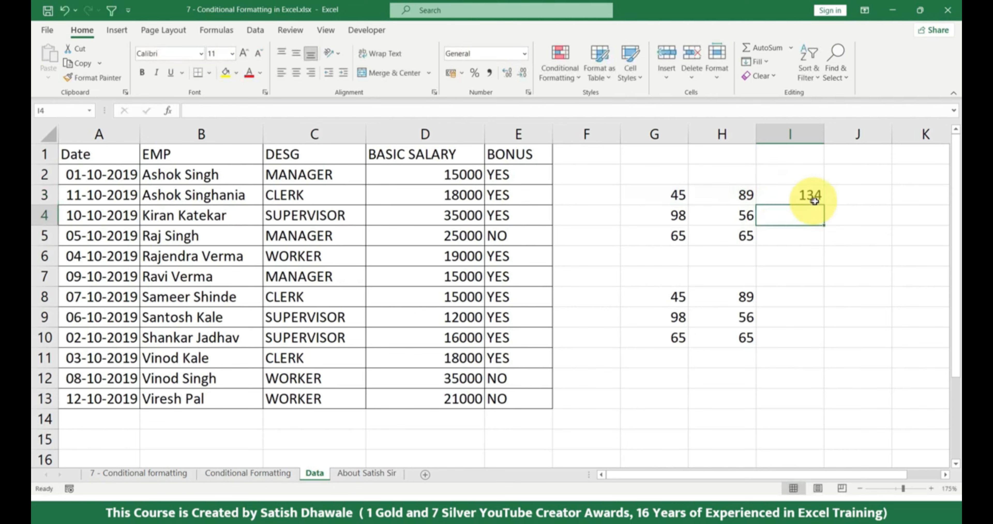
left_click(816, 198)
left_click_drag(823, 204, 817, 241)
Examine which cells each formula in I3:I5 refers to, row by row.
left_click(808, 221)
double_click(806, 218)
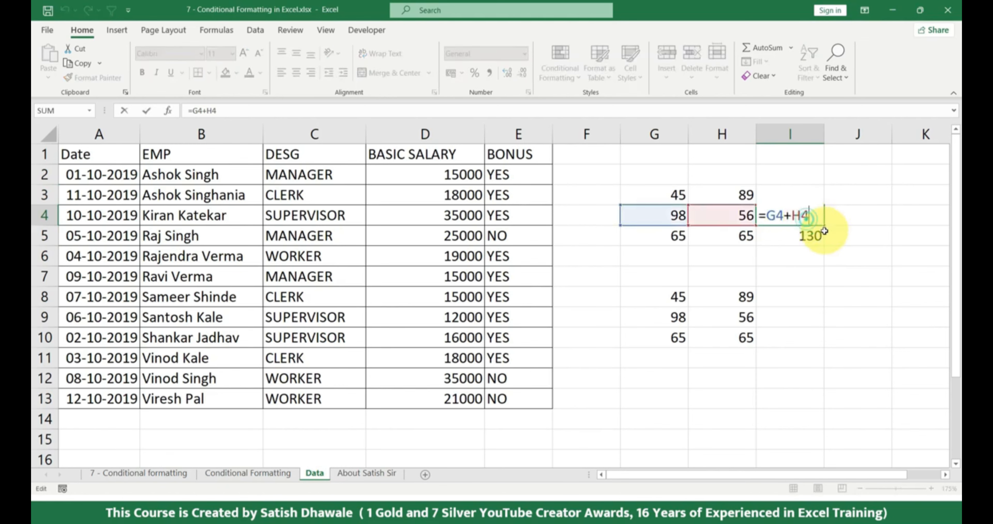
key("Return")
double_click(806, 235)
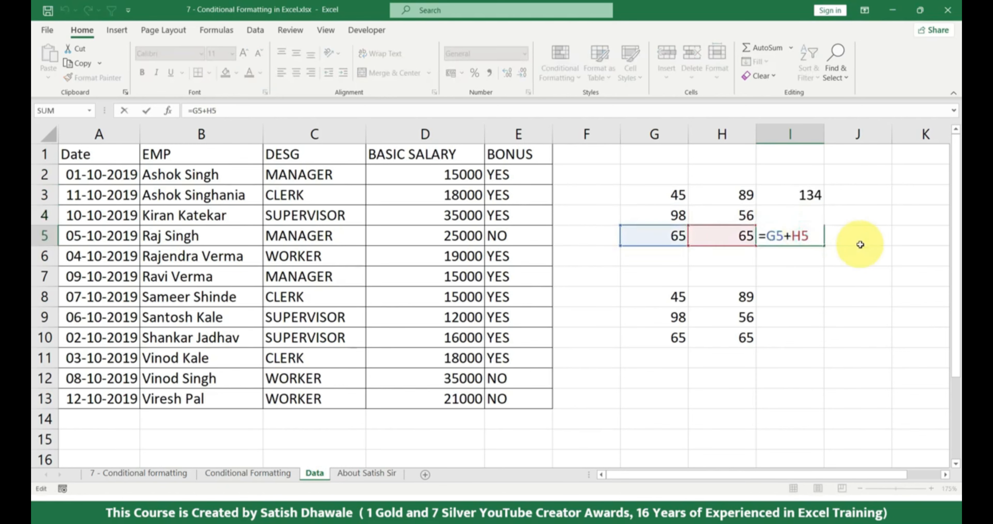
key("Return")
double_click(807, 216)
key("Return")
double_click(799, 195)
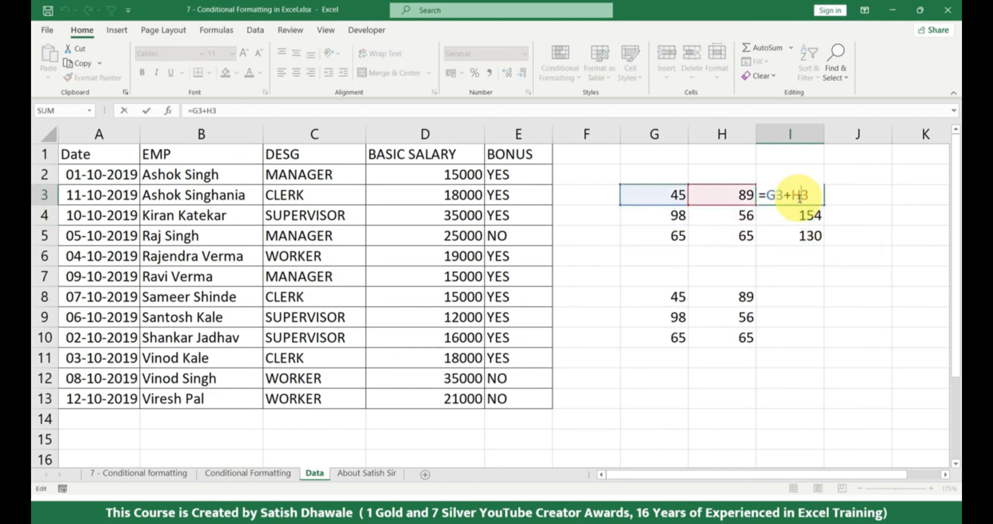
key("Return")
double_click(793, 215)
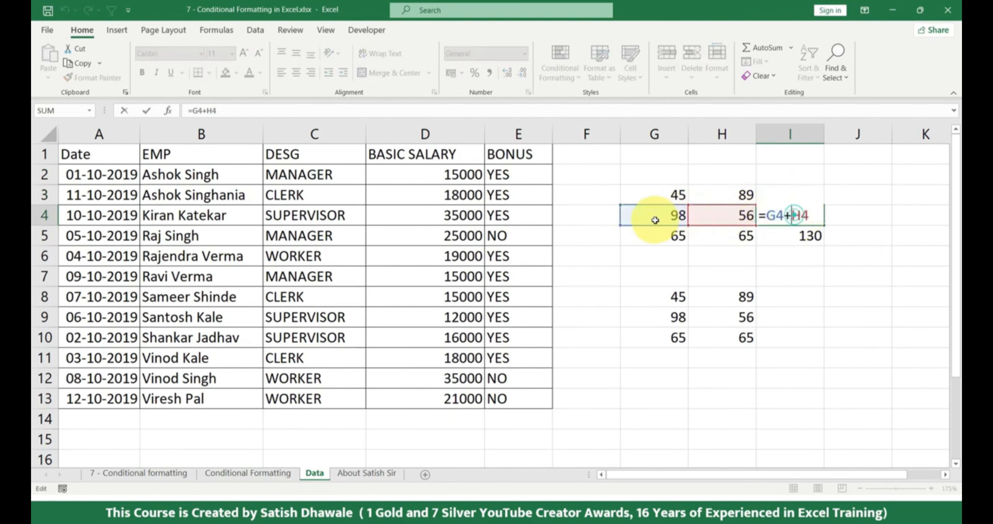
key("Return")
double_click(795, 233)
key("Return")
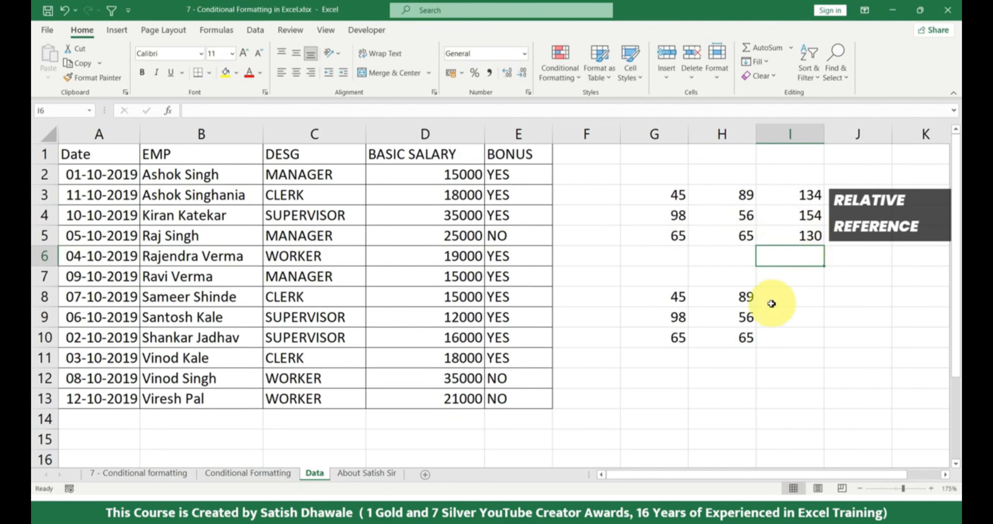
Replace the values in cells H8:H10 with 10 each.
left_click_drag(746, 297, 726, 332)
left_click_drag(680, 298, 677, 333)
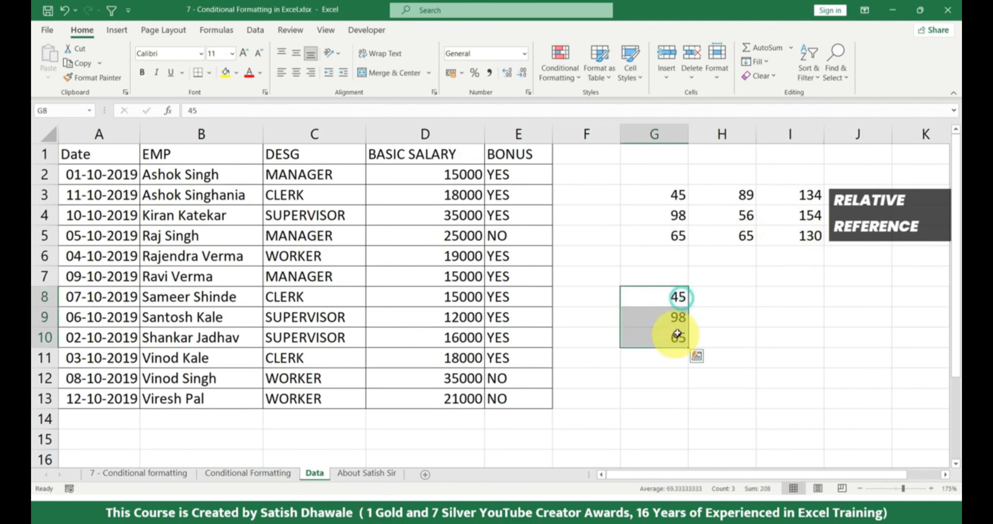
left_click(744, 296)
type("10")
key("Return")
type("10")
key("Return")
type("1")
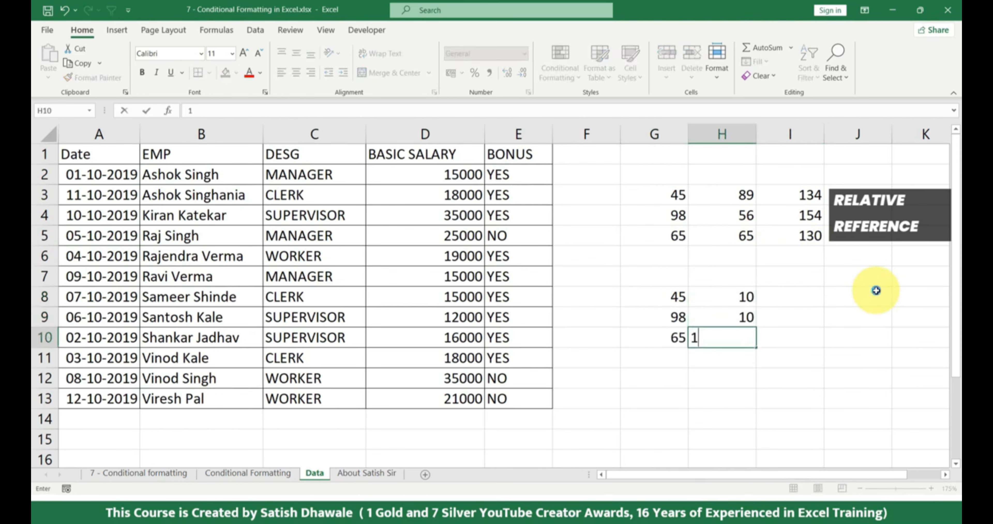
key("Return")
key("Up")
key("Return")
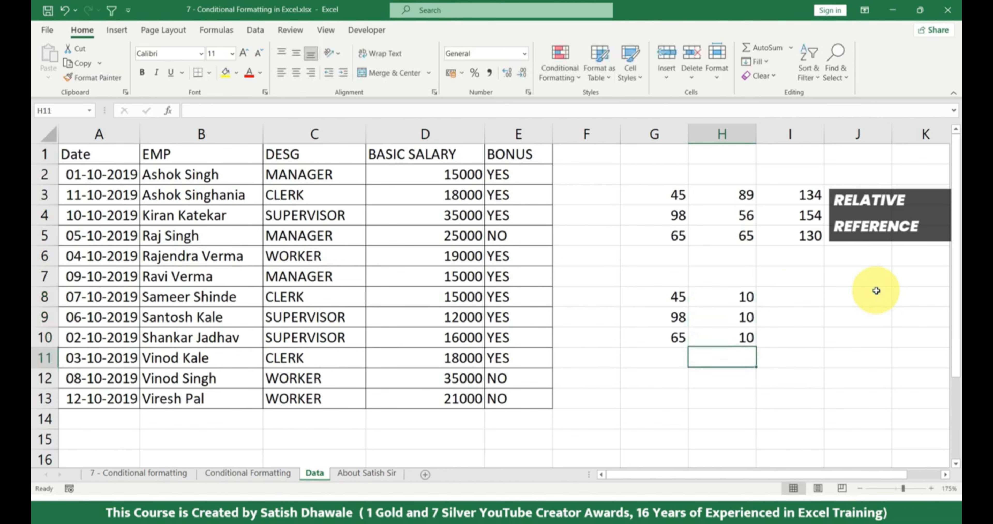
Enter the formula =G8+H8 in cell I8 and fill it down to I10.
left_click(805, 297)
type("=")
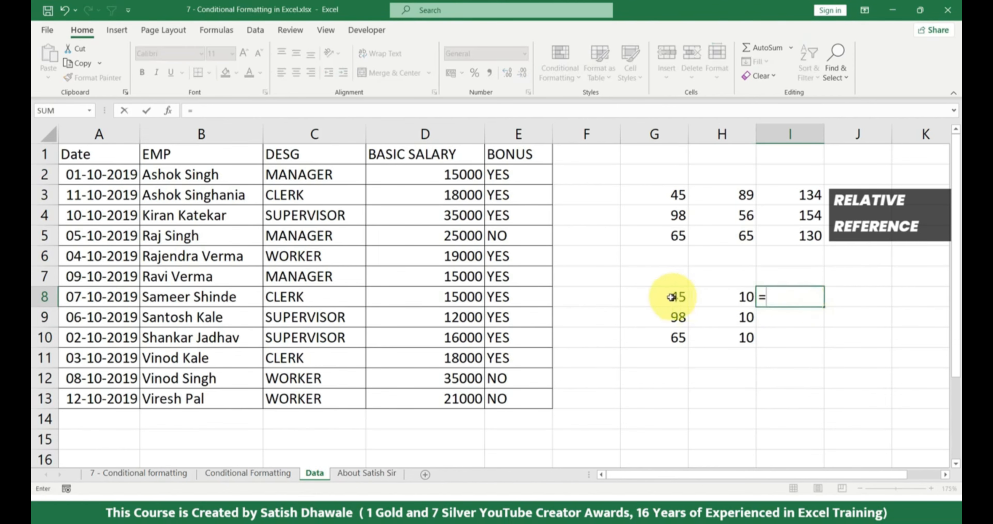
left_click(671, 297)
type("+")
left_click(713, 296)
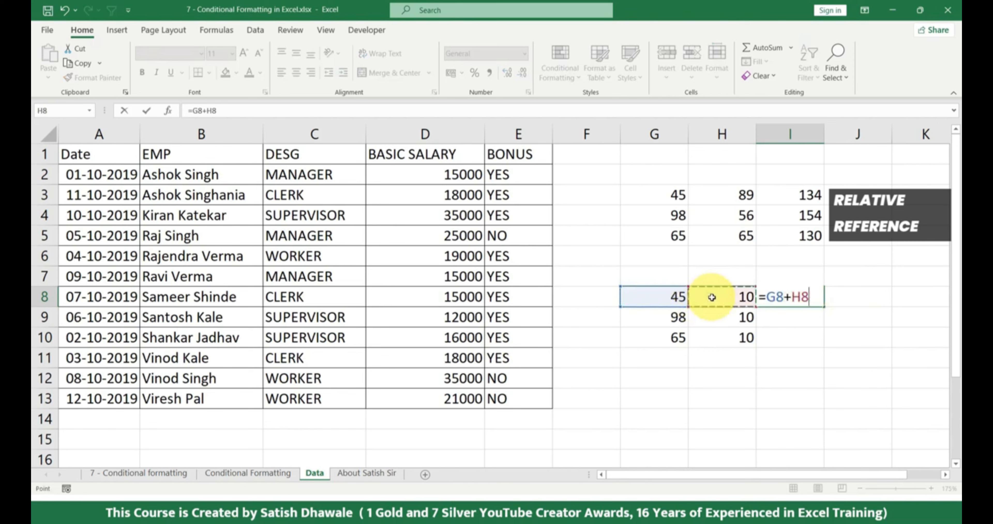
key("Return")
left_click(812, 300)
left_click_drag(824, 309, 820, 345)
Clear cells H9:H10 and examine the cell references used by the sum formulas in I8:I10.
left_click_drag(739, 320, 738, 347)
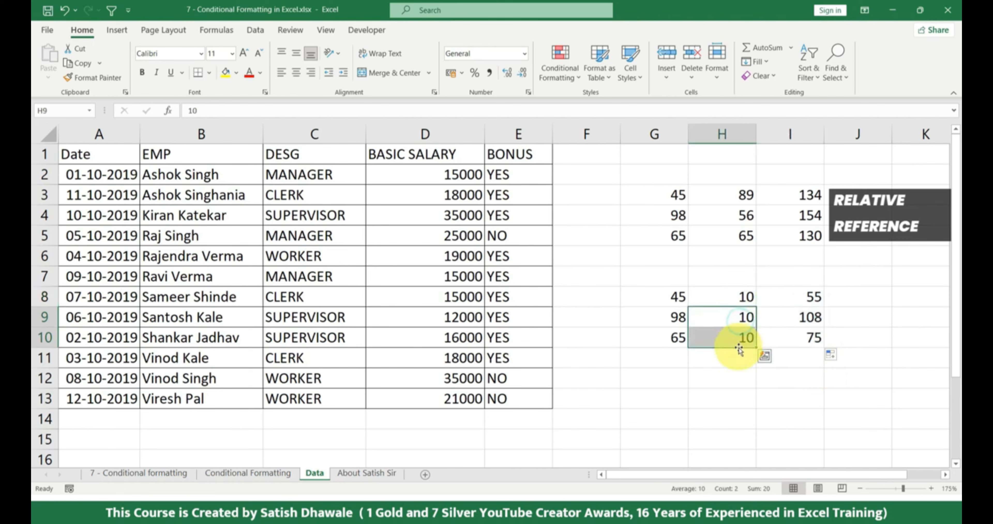
key("Delete")
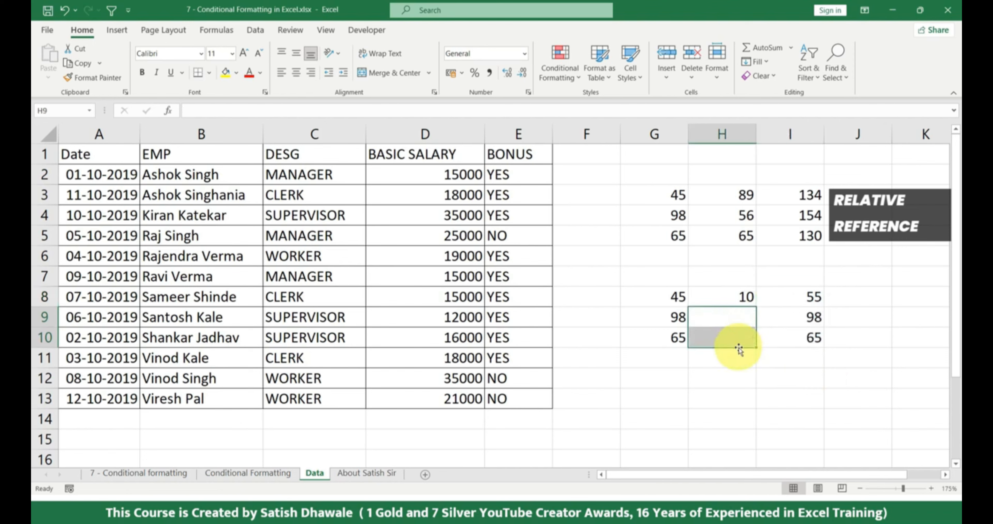
double_click(814, 320)
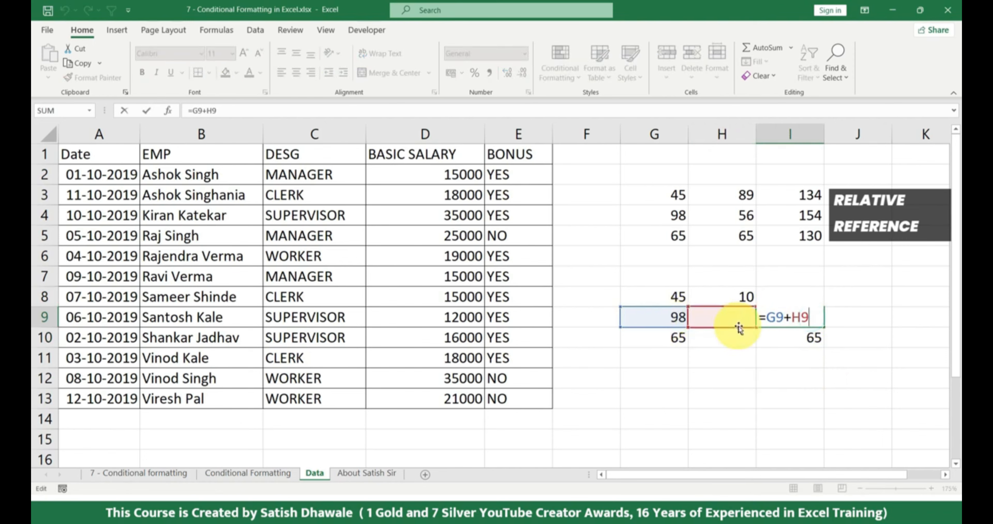
key("Return")
double_click(786, 338)
key("Return")
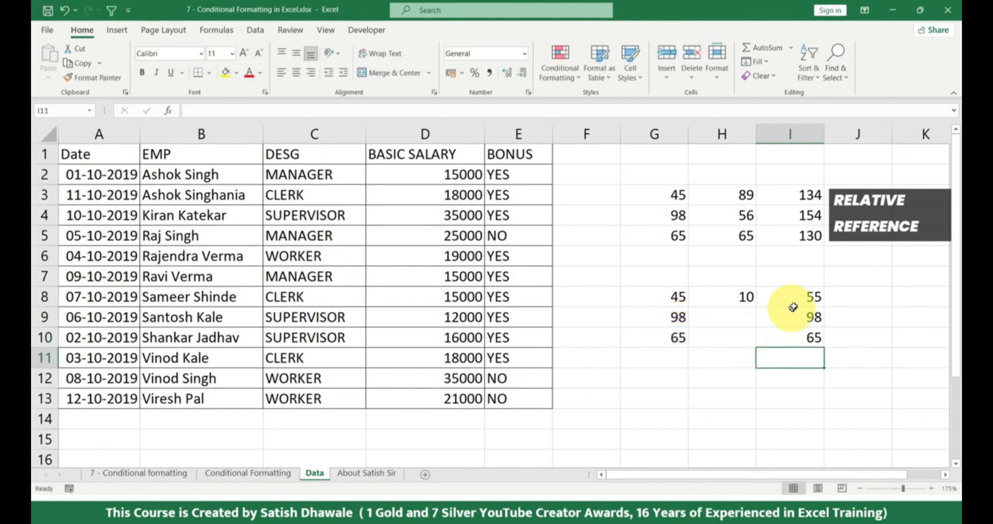
double_click(793, 307)
key("Return")
Make the H8 reference absolute in cell I8's formula so it reads =G8+$H$8.
left_click(749, 302)
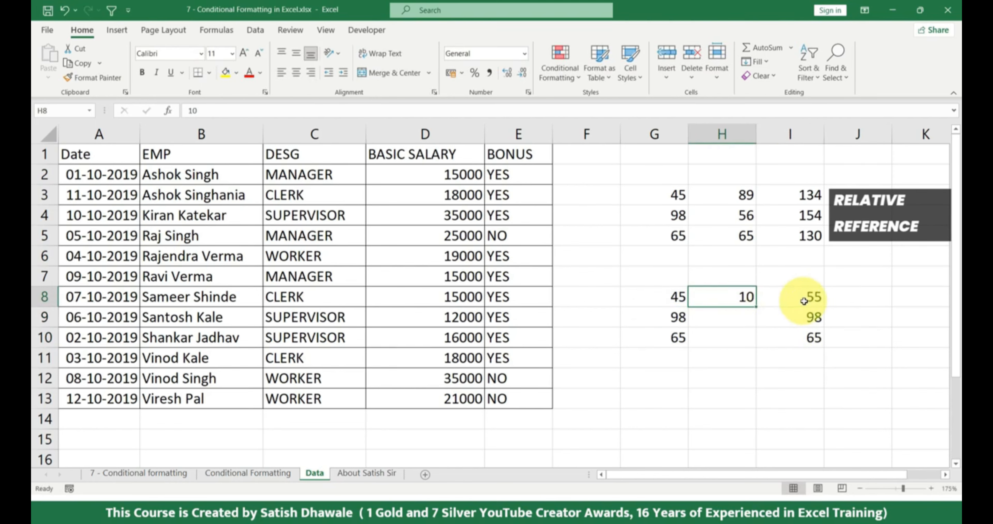
double_click(813, 302)
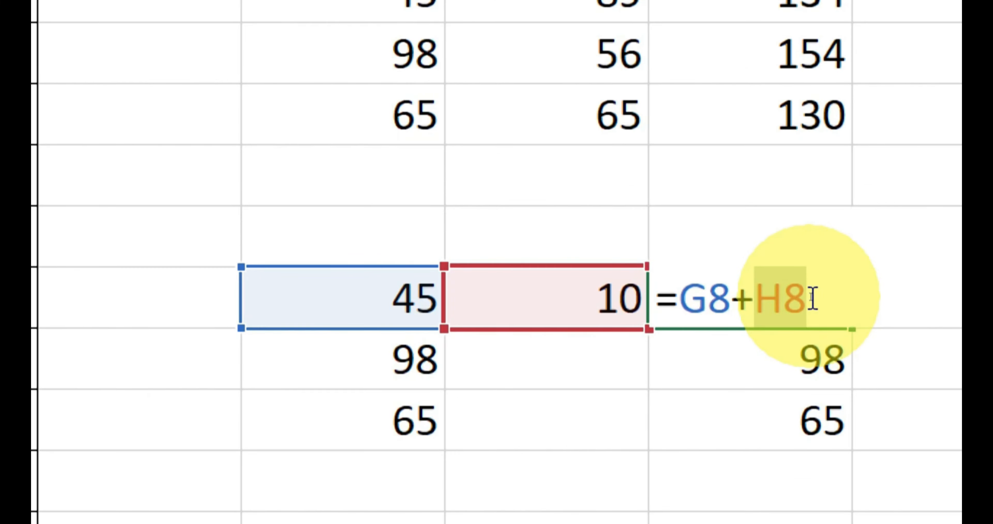
key("F4")
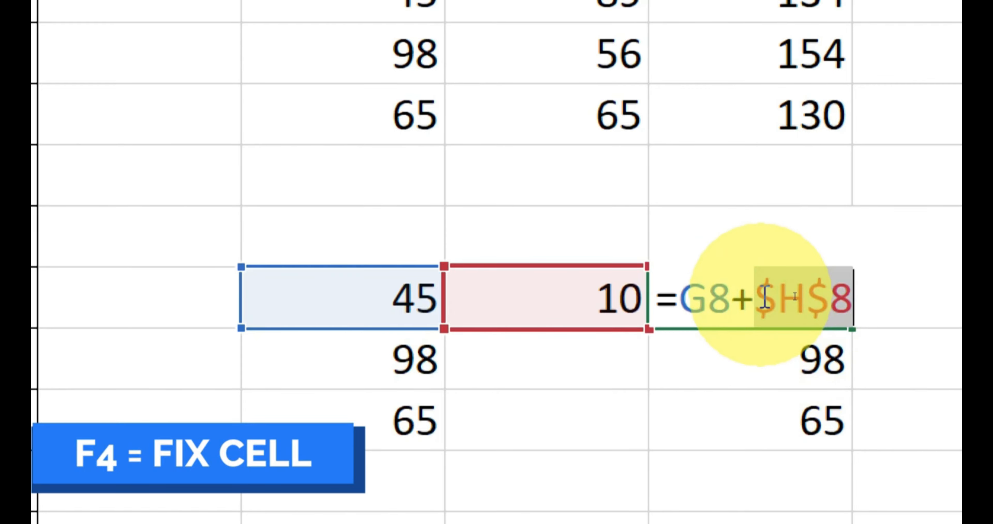
left_click_drag(755, 299, 801, 299)
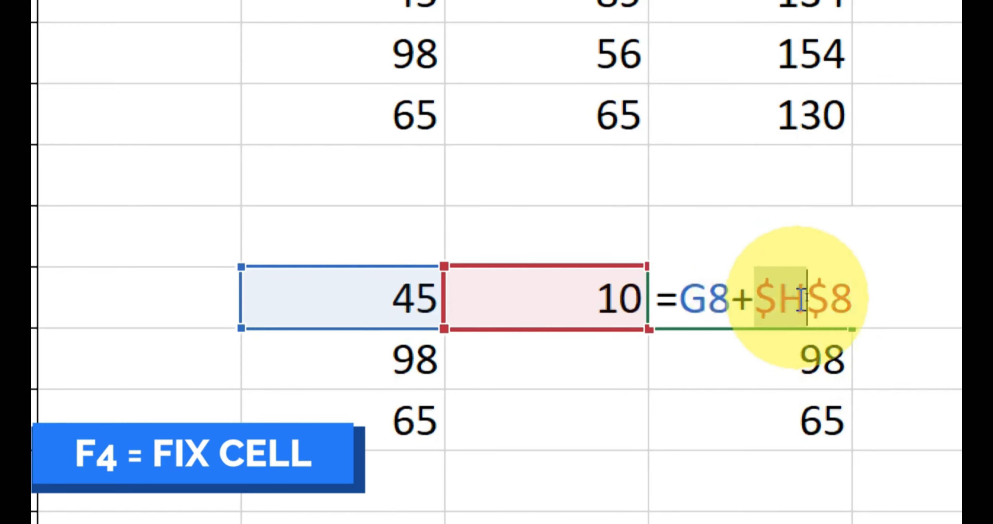
left_click_drag(808, 298, 861, 300)
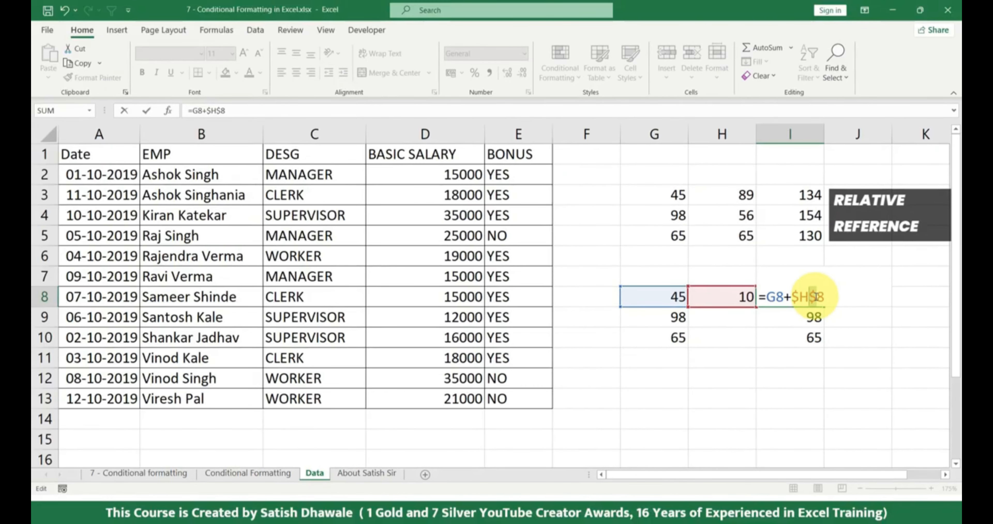
key("Return")
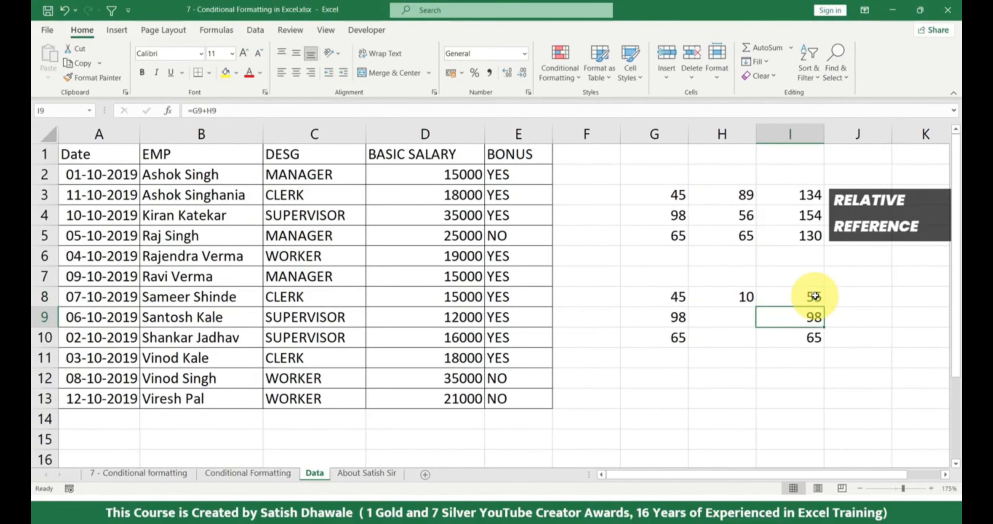
Fill the formula in I8 down to I10 and inspect the cell references in I9 and I10.
left_click(812, 302)
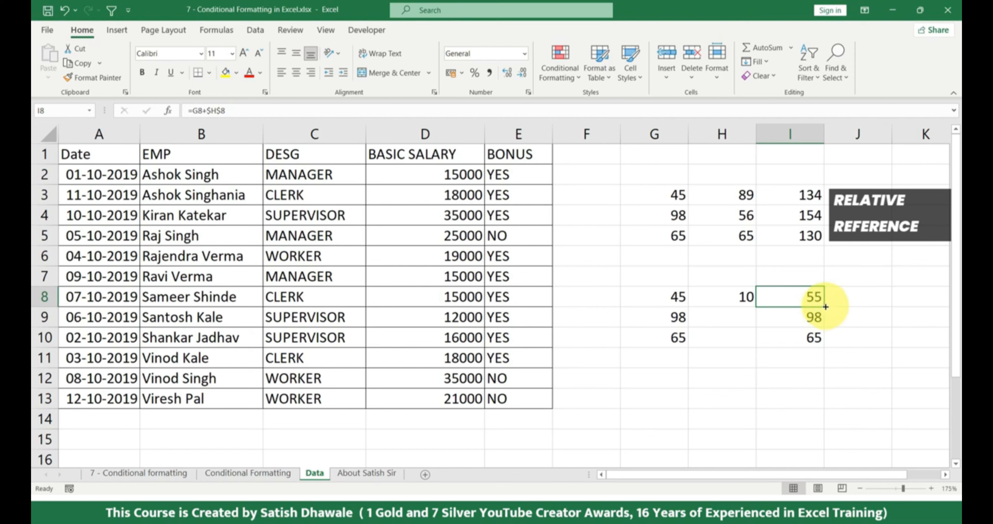
left_click_drag(826, 307, 819, 340)
left_click(812, 319)
double_click(813, 318)
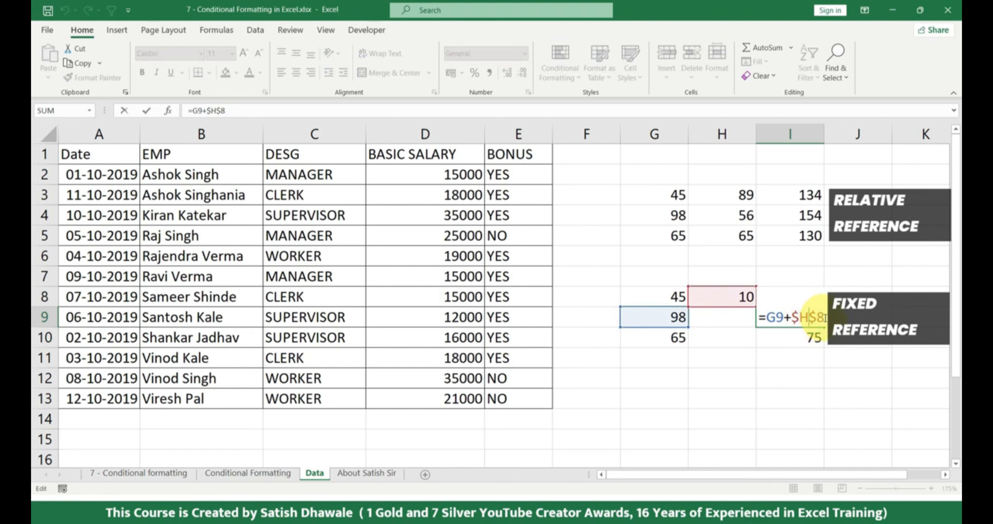
key("Escape")
double_click(812, 338)
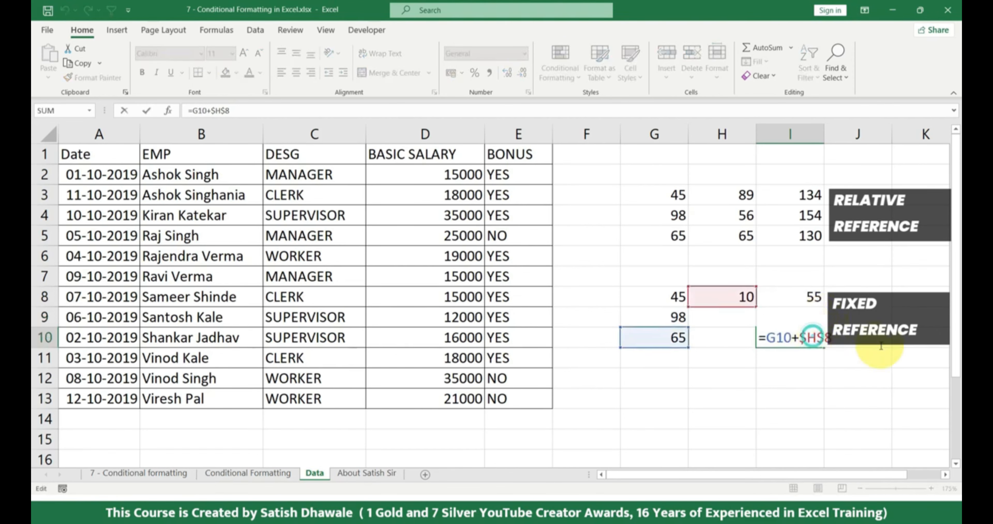
key("Return")
left_click(816, 337)
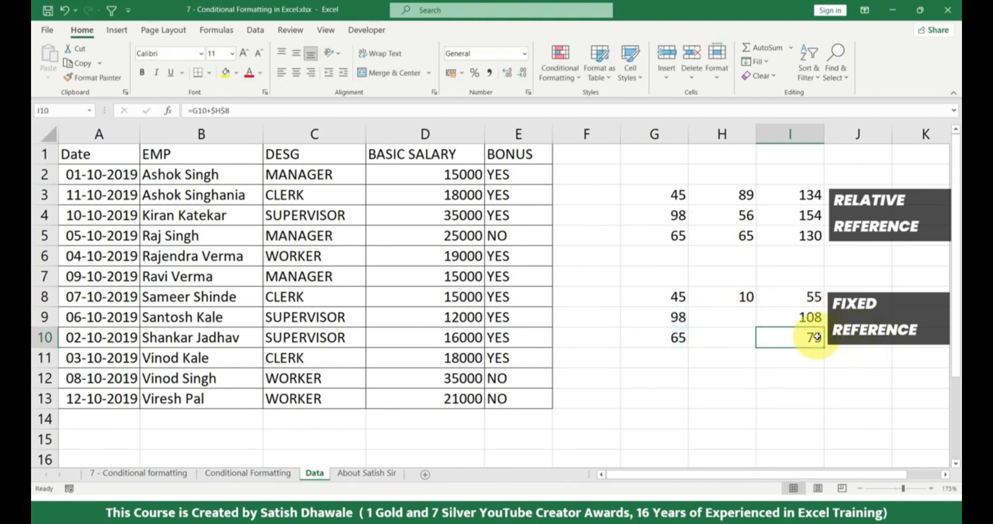
double_click(817, 337)
left_click_drag(803, 336, 837, 338)
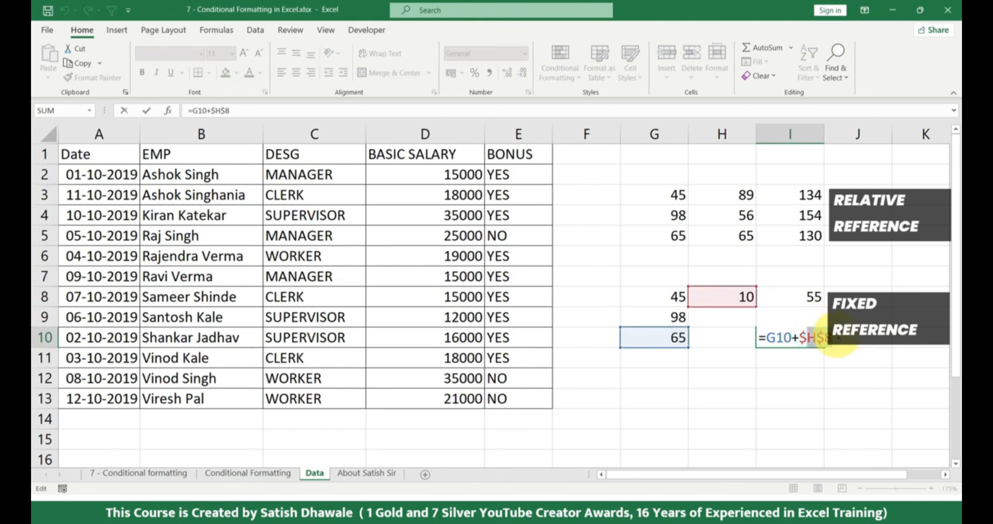
key("Return")
Compare the fixed $H$8 reference with the relative column G references across the formulas in I8:I10.
left_click(737, 295)
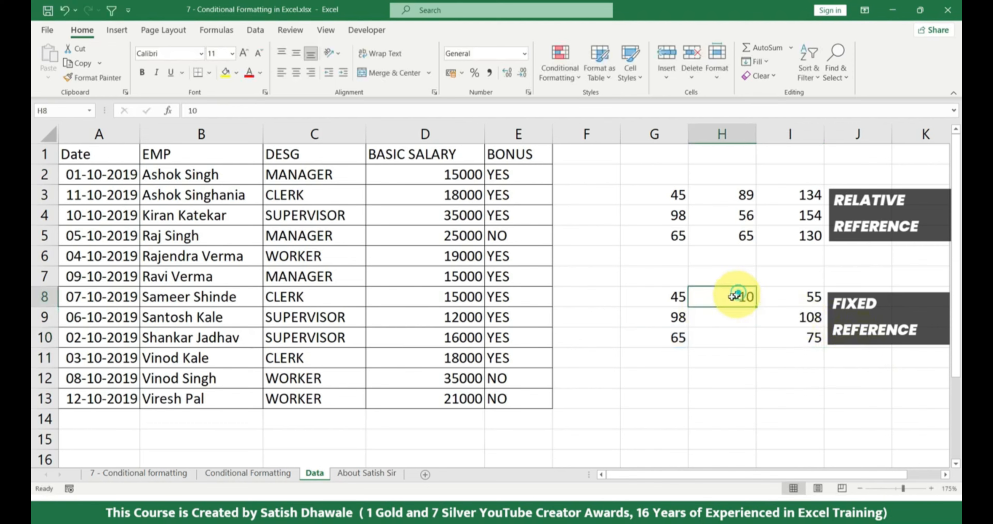
left_click_drag(676, 295, 678, 338)
double_click(810, 295)
left_click_drag(824, 297, 789, 296)
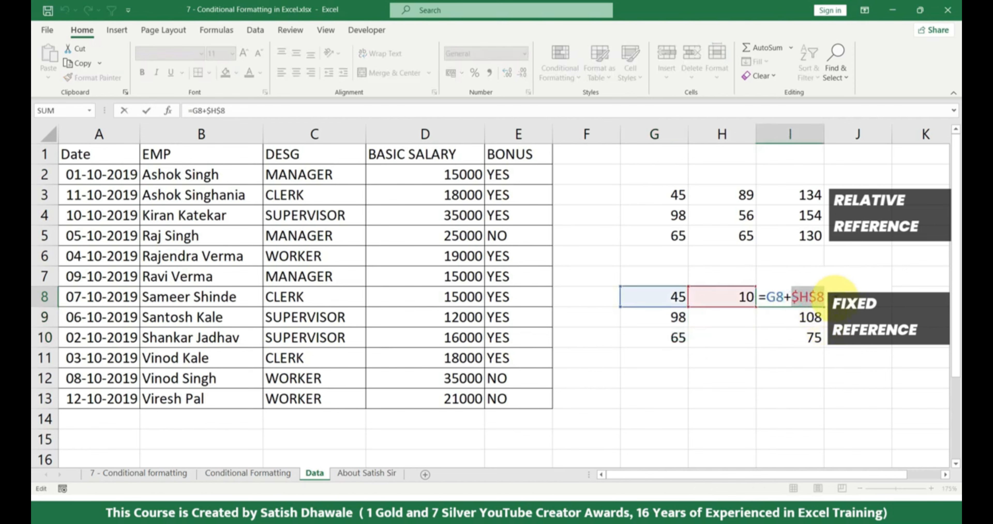
key("Return")
double_click(810, 316)
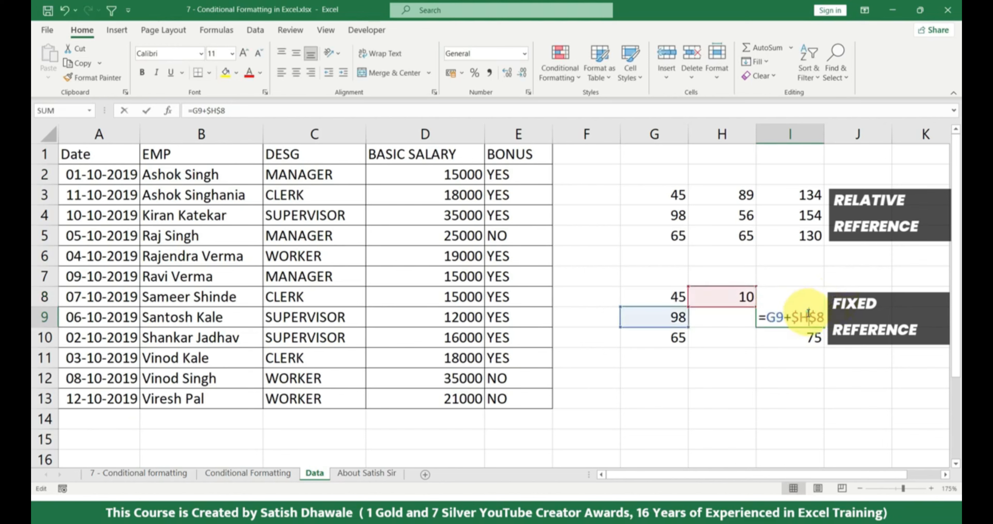
key("Return")
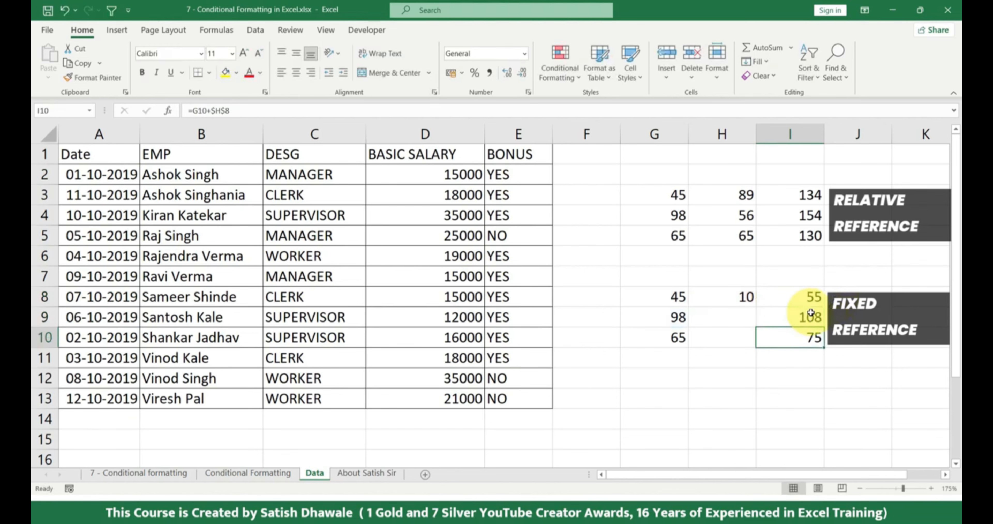
double_click(795, 338)
left_click_drag(799, 337, 857, 343)
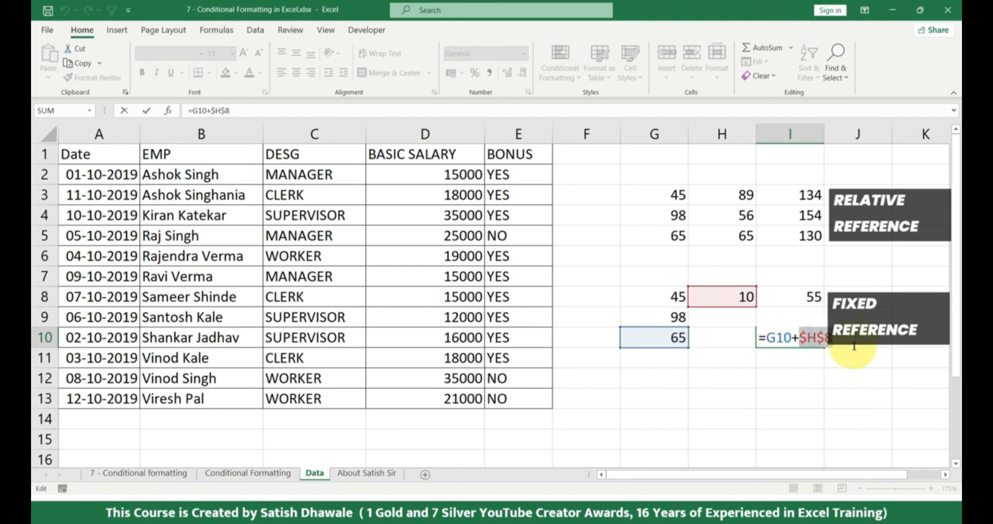
left_click_drag(848, 341, 841, 339)
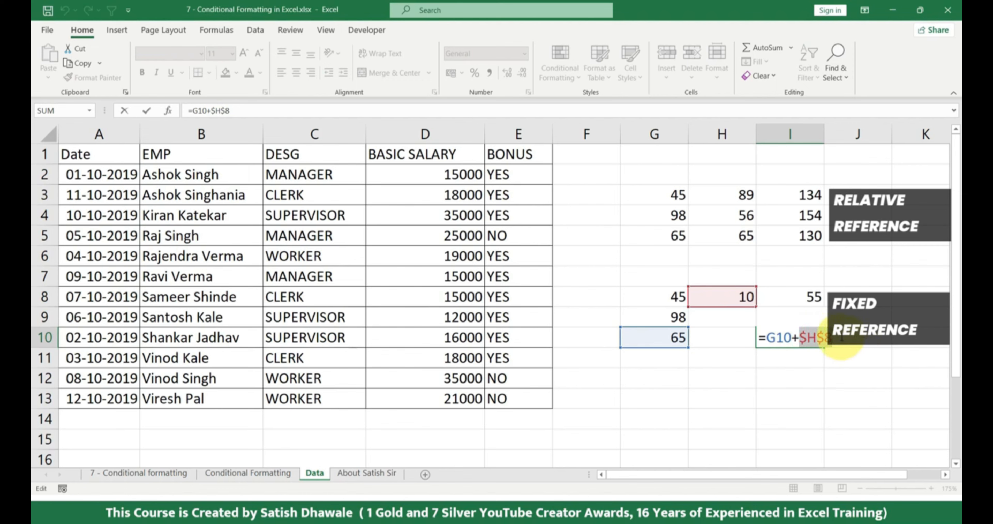
key("Return")
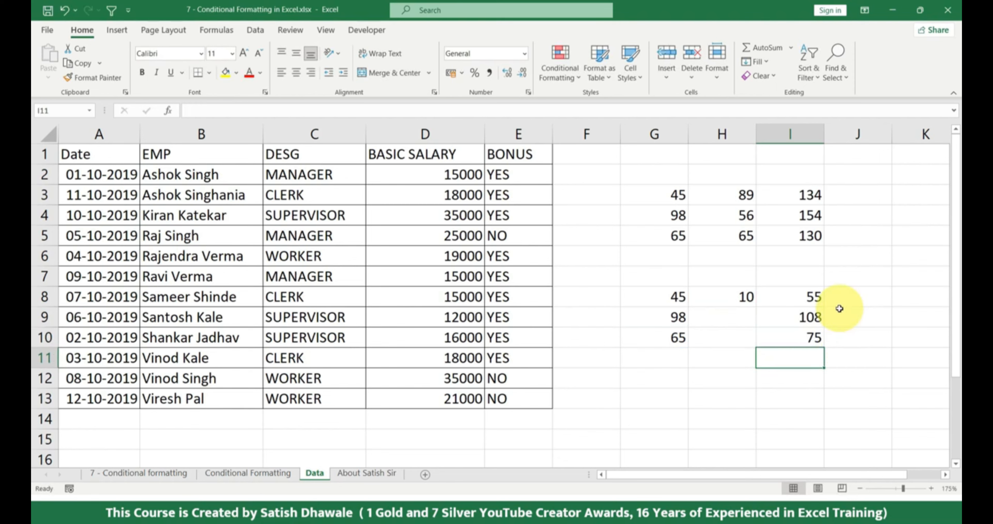
Select the employee data in A2:E13 and check it for existing conditional formatting rules.
left_click_drag(511, 175, 100, 397)
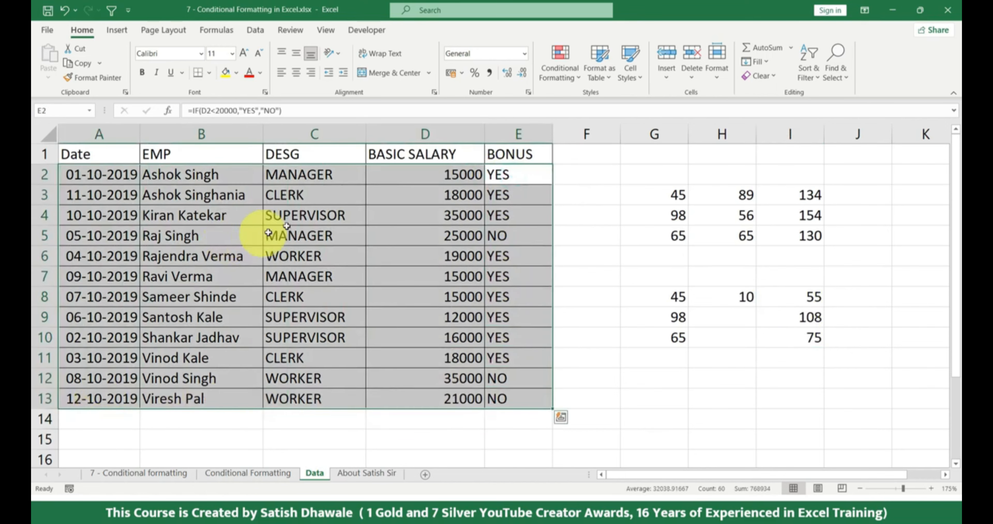
left_click(560, 68)
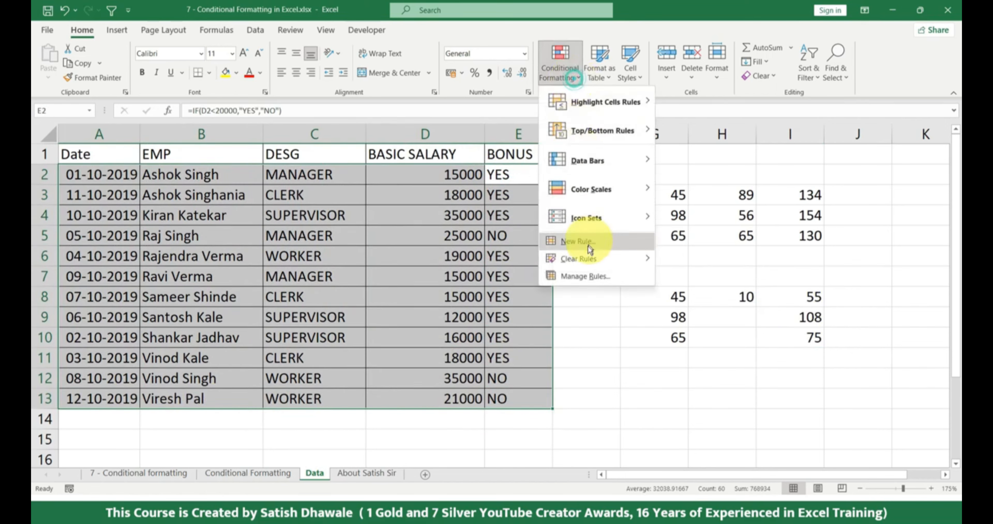
left_click(586, 275)
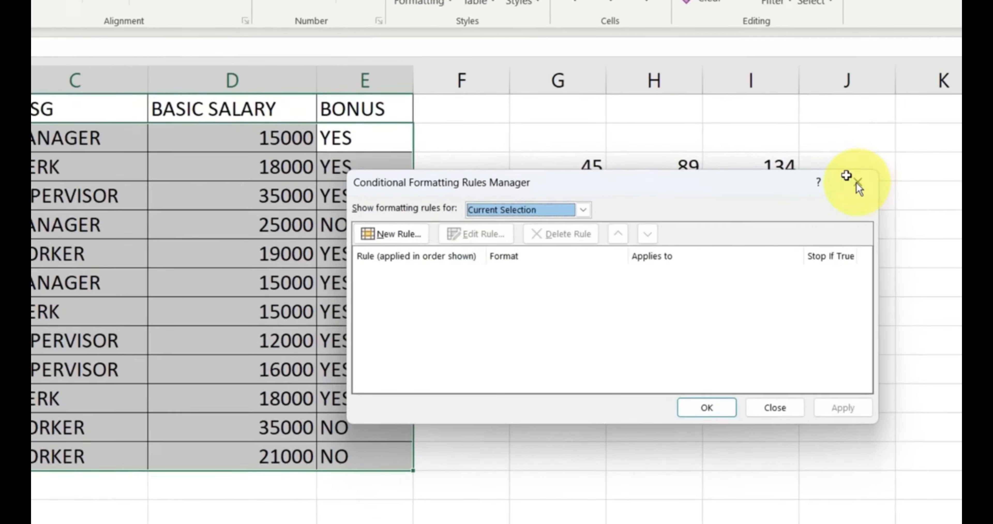
left_click(857, 184)
Start a new conditional formatting rule for A2:E13 that uses a formula to determine which cells to format.
left_click(420, 1)
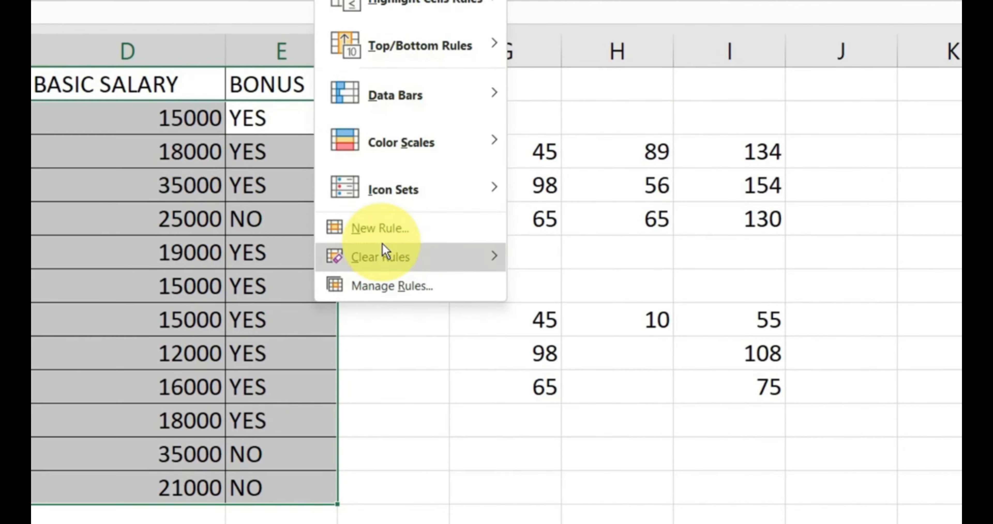
left_click(456, 236)
left_click(399, 263)
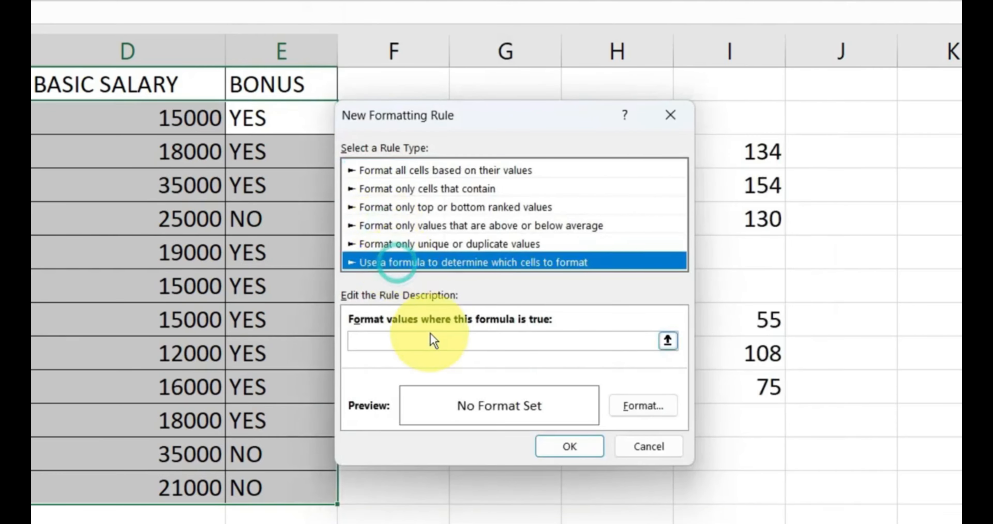
left_click(406, 341)
left_click_drag(463, 124, 510, 124)
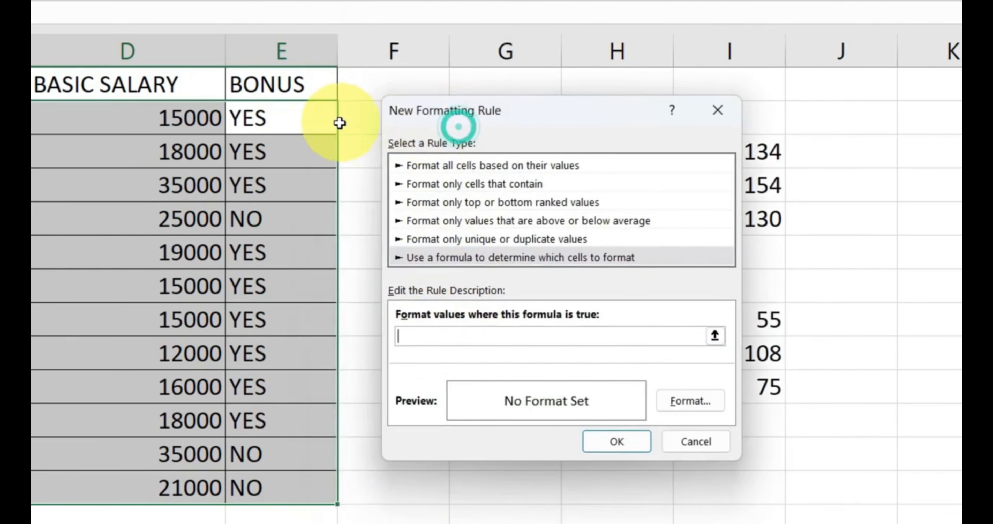
Enter the rule formula =$E2="YES", keeping only column E fixed and leaving the row relative.
left_click(317, 120)
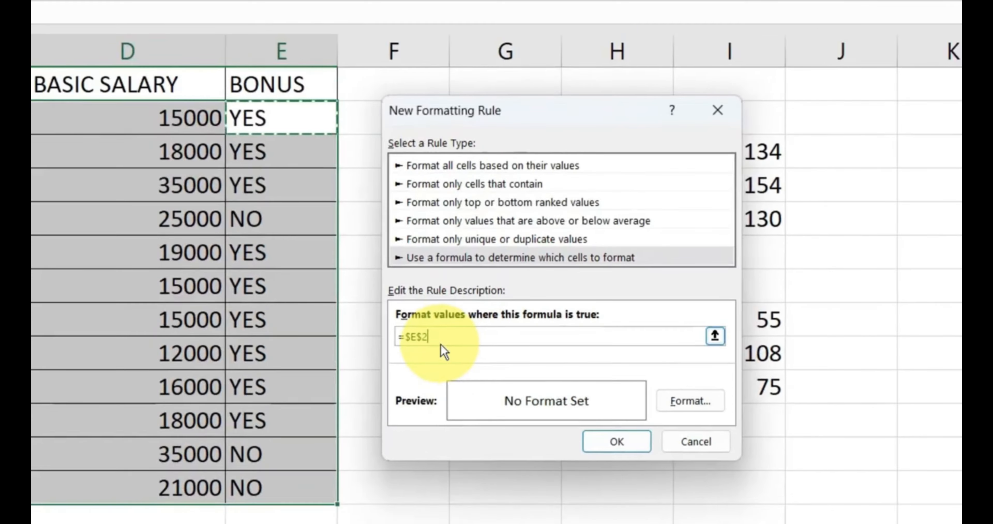
left_click(408, 335)
left_click_drag(408, 334, 416, 334)
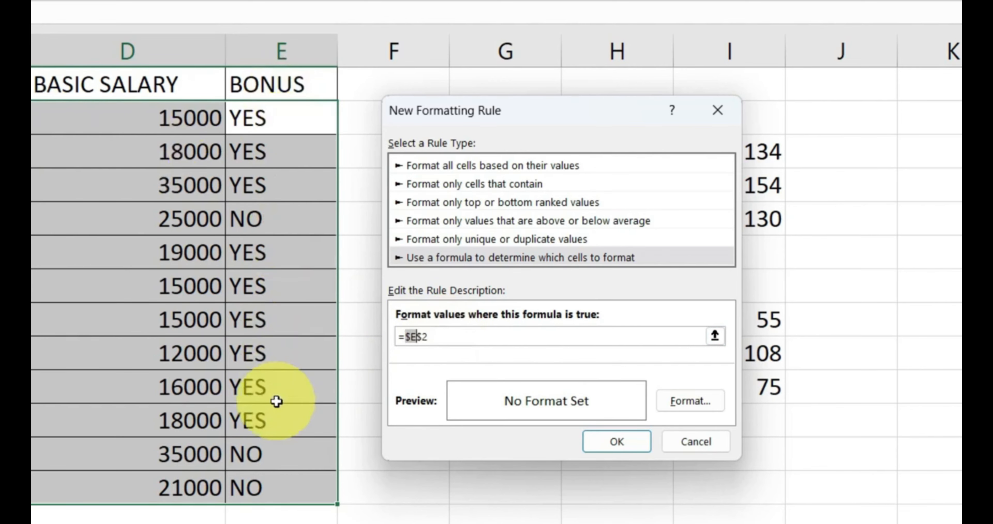
left_click(423, 336)
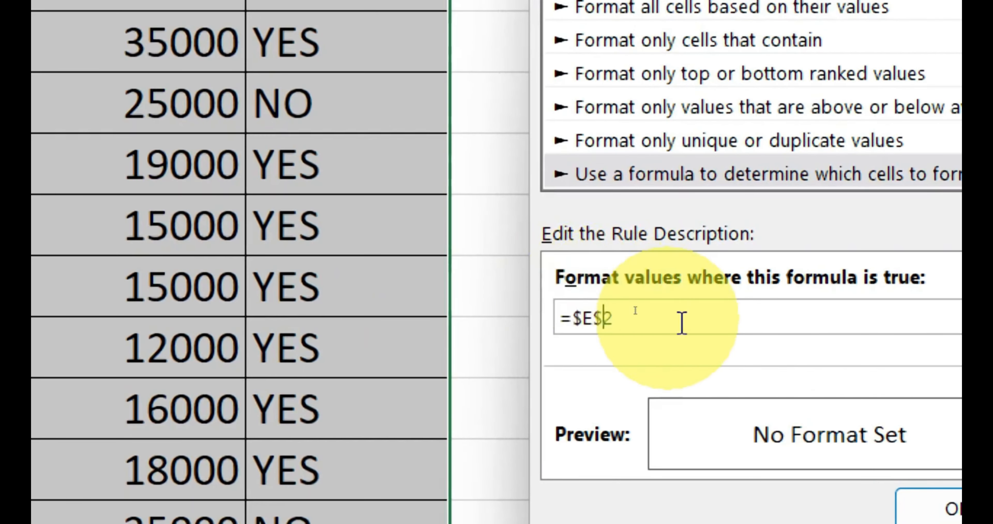
key("BackSpace")
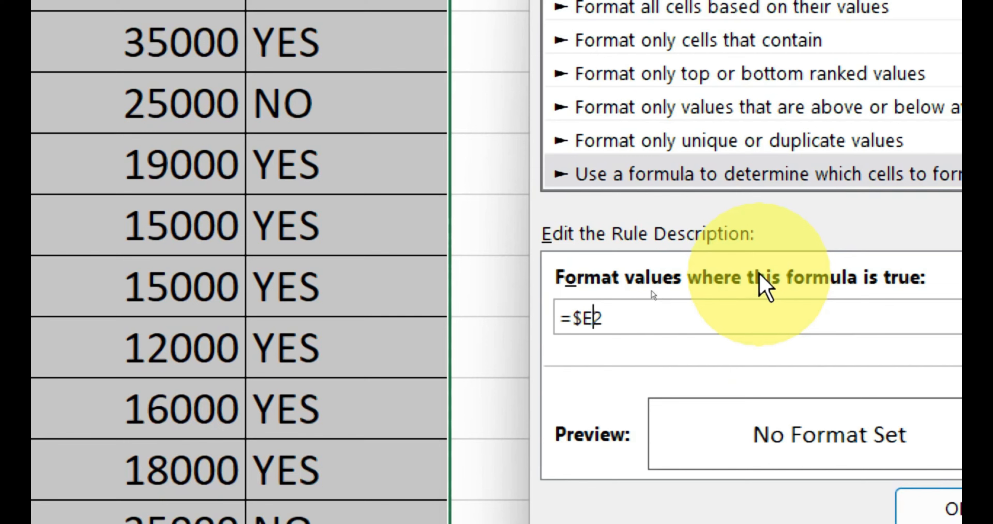
left_click(668, 327)
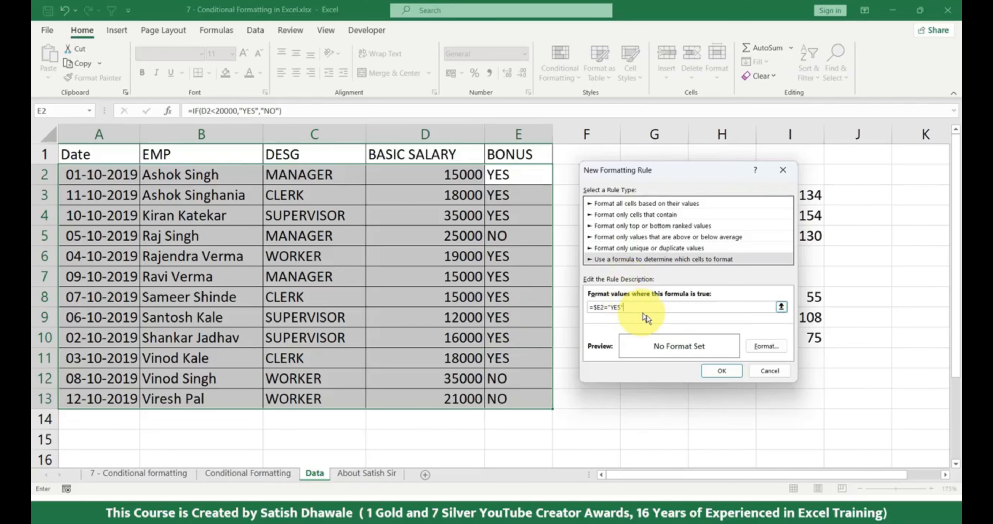
Give the rule a light gold background fill and apply it to the selected employee rows.
left_click(758, 345)
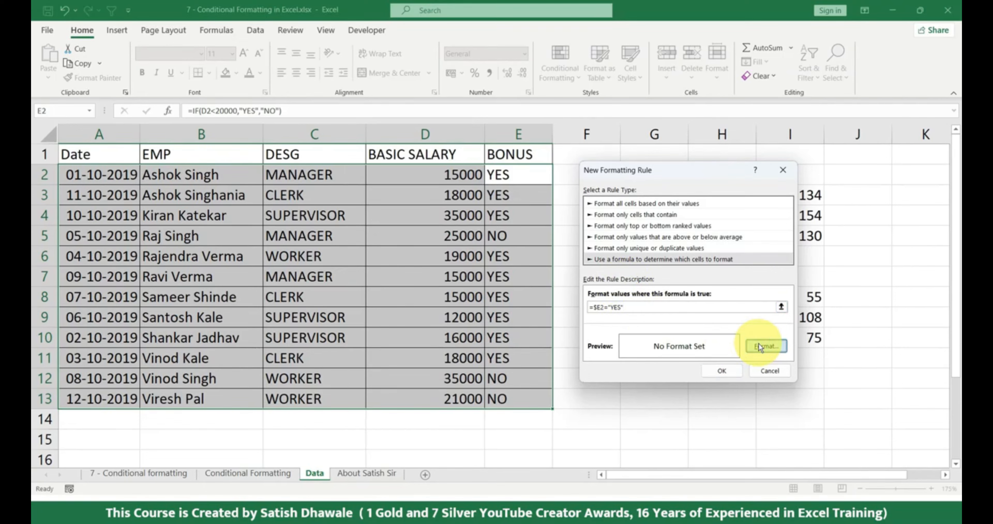
left_click(673, 133)
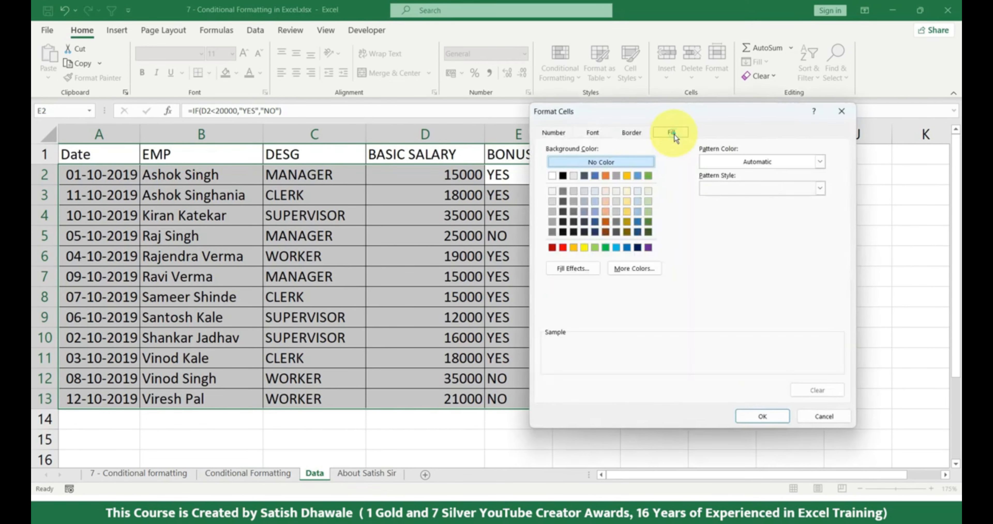
left_click(626, 211)
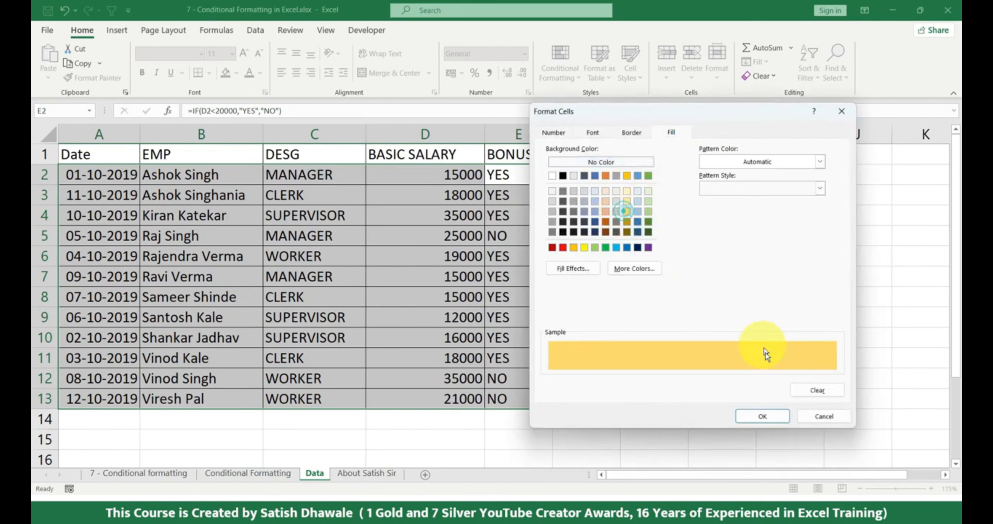
left_click(782, 417)
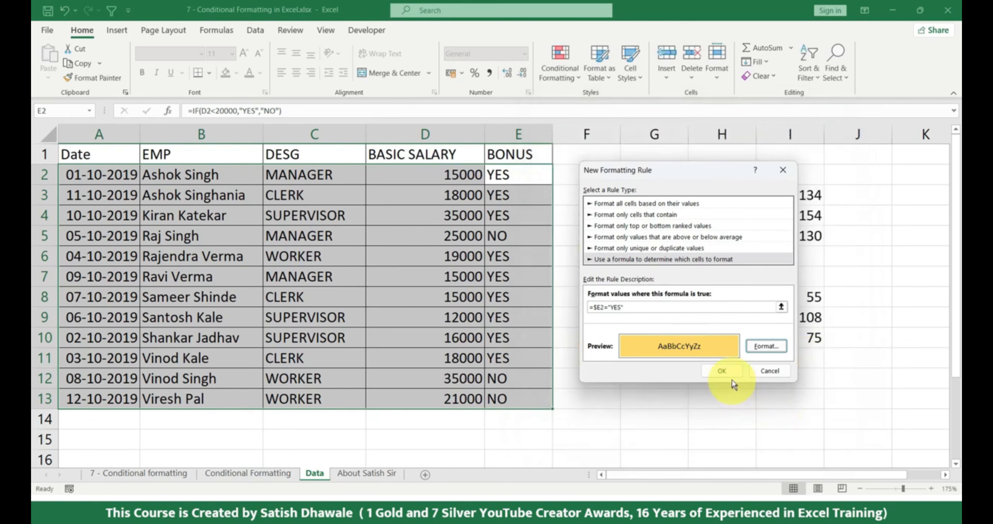
left_click(727, 368)
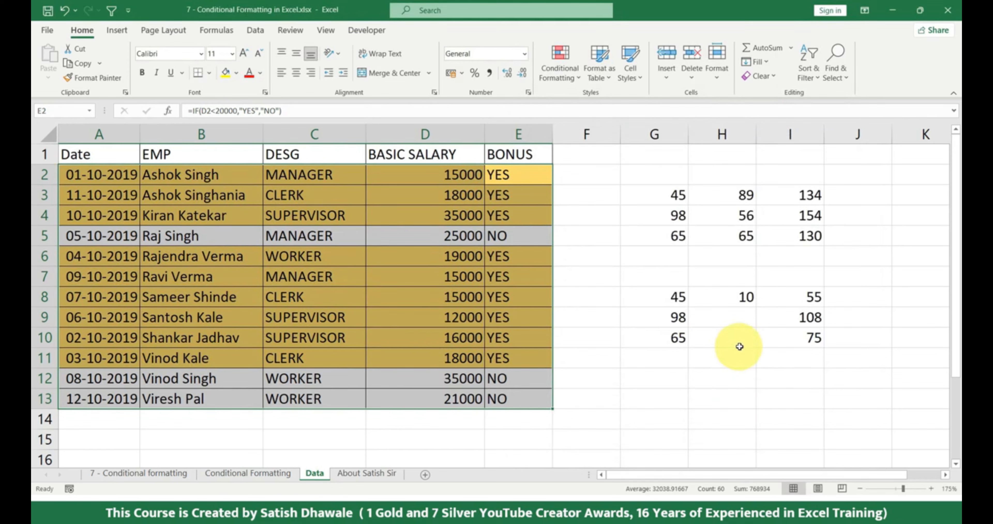
Edit the existing rule's formula to =$E2="NO" and apply the change to A2:E13.
left_click(563, 77)
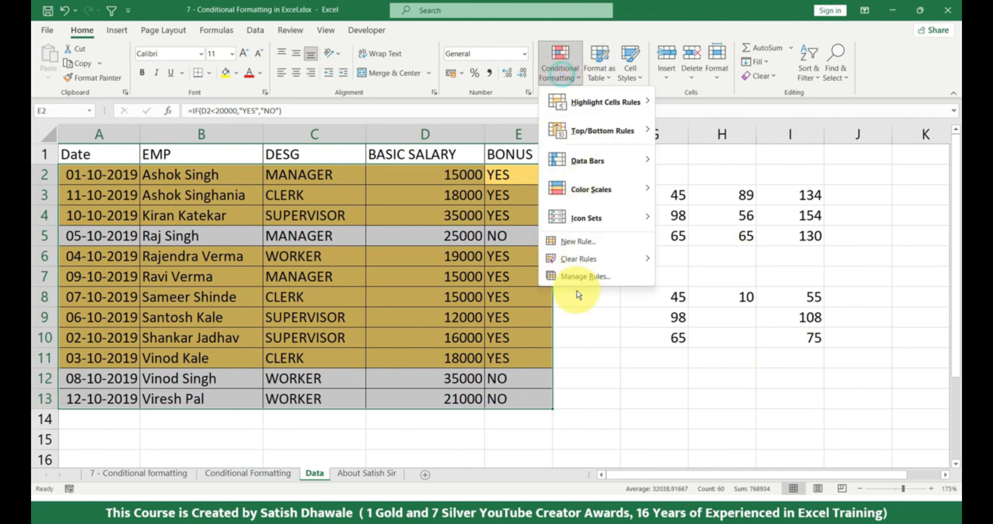
left_click(578, 277)
left_click(575, 260)
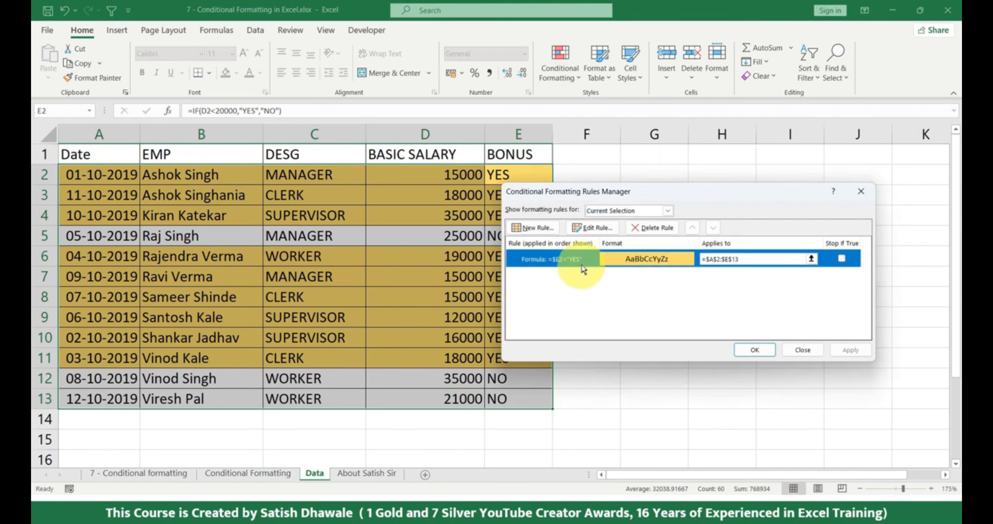
left_click(592, 227)
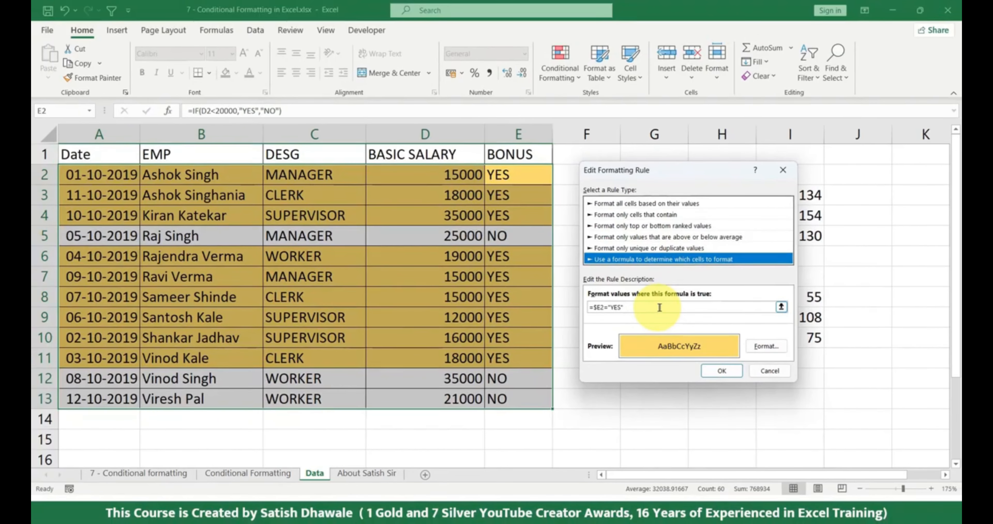
left_click(512, 308)
left_click_drag(612, 309, 644, 306)
left_click(616, 310)
left_click(613, 310)
left_click(620, 309)
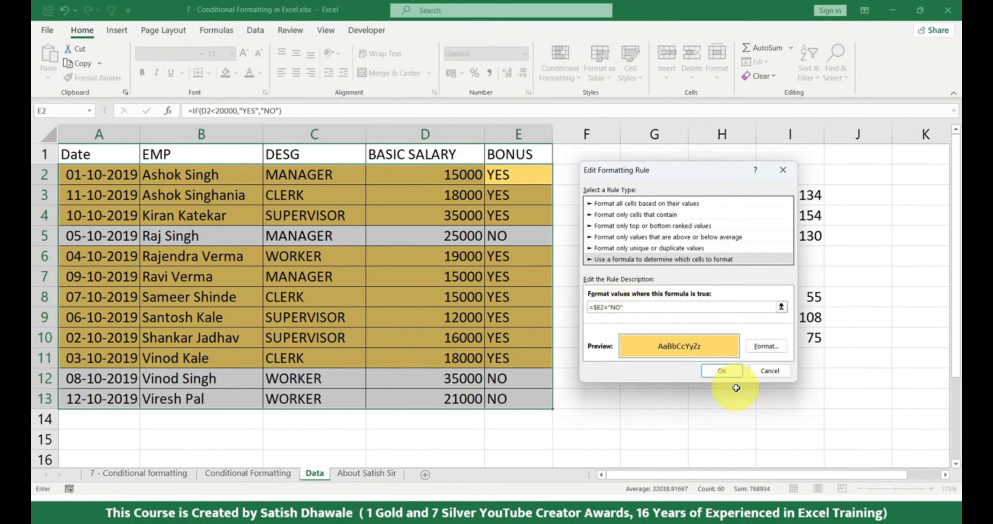
left_click(721, 371)
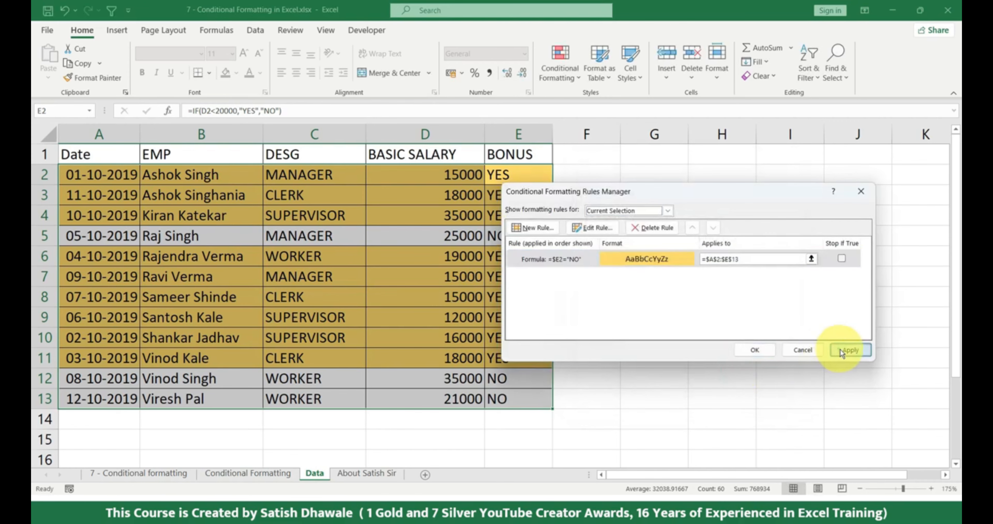
left_click(840, 349)
left_click(756, 350)
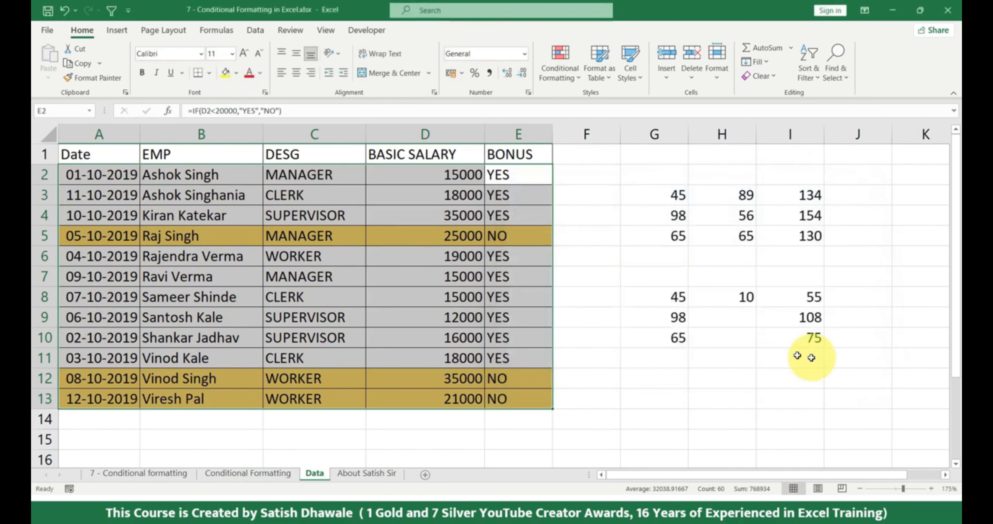
Start another conditional formatting rule for A2:E13 that uses a formula to determine which cells to format.
left_click(560, 62)
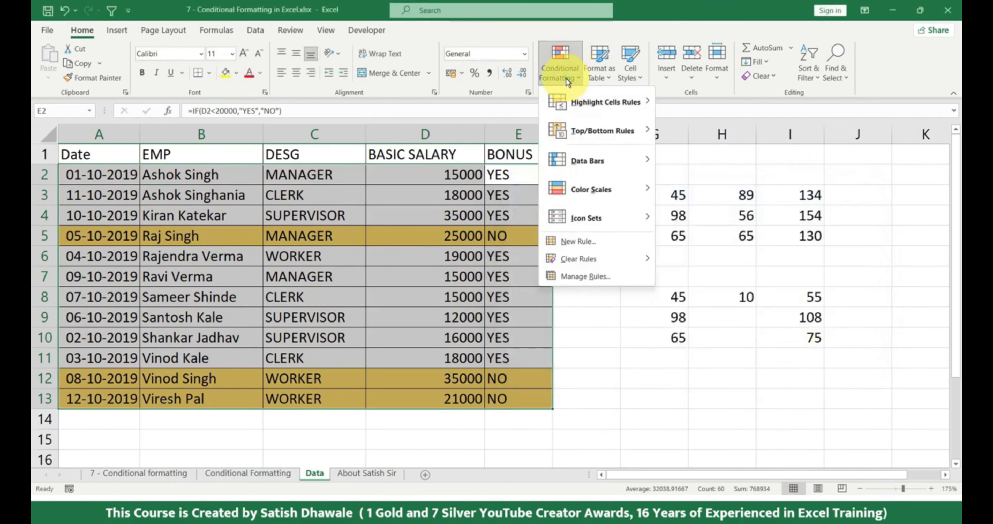
left_click(574, 242)
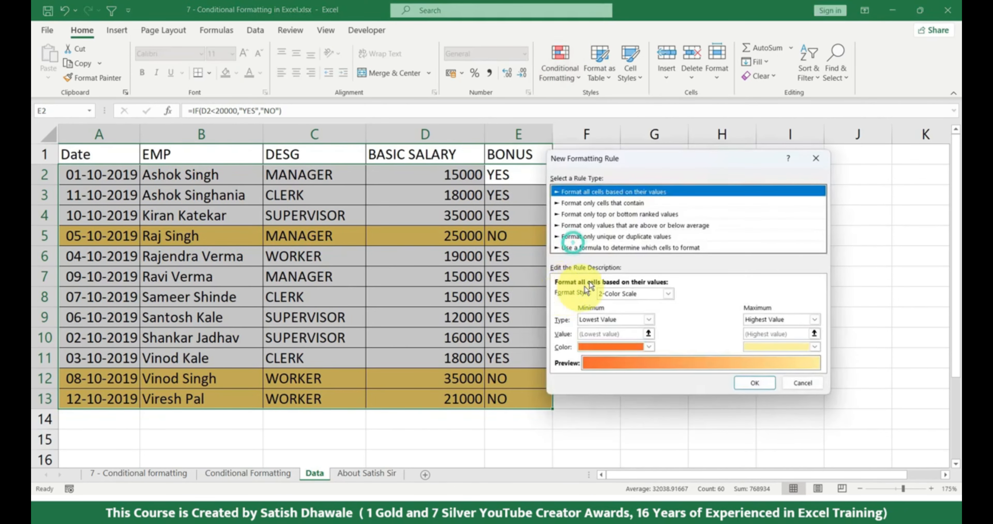
left_click(578, 247)
left_click(573, 295)
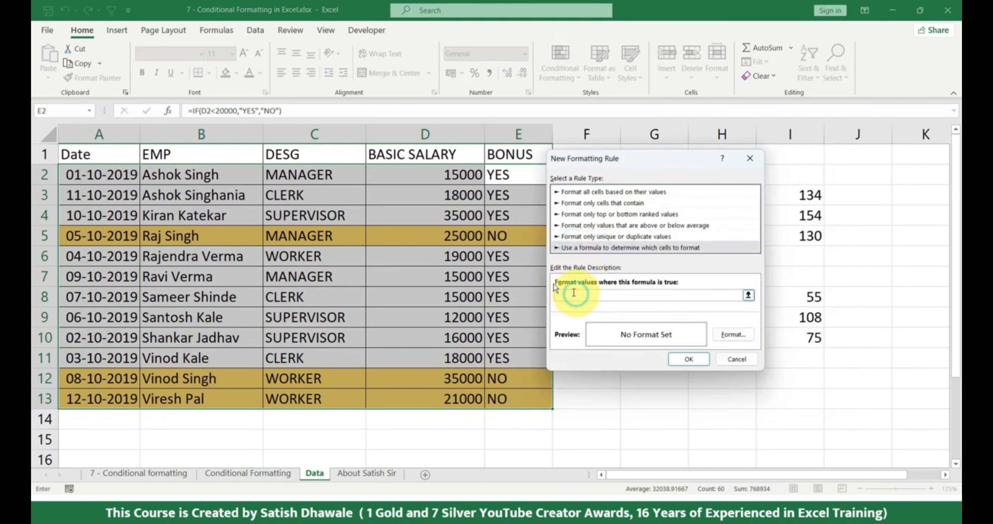
Enter the rule formula =$E2="YES", fixing only column E and leaving the row relative.
left_click(501, 175)
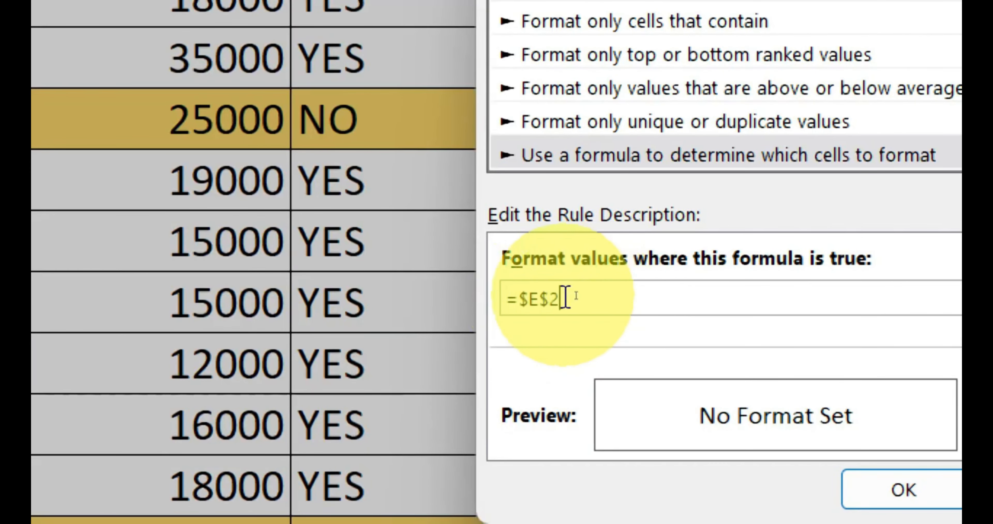
key("F4")
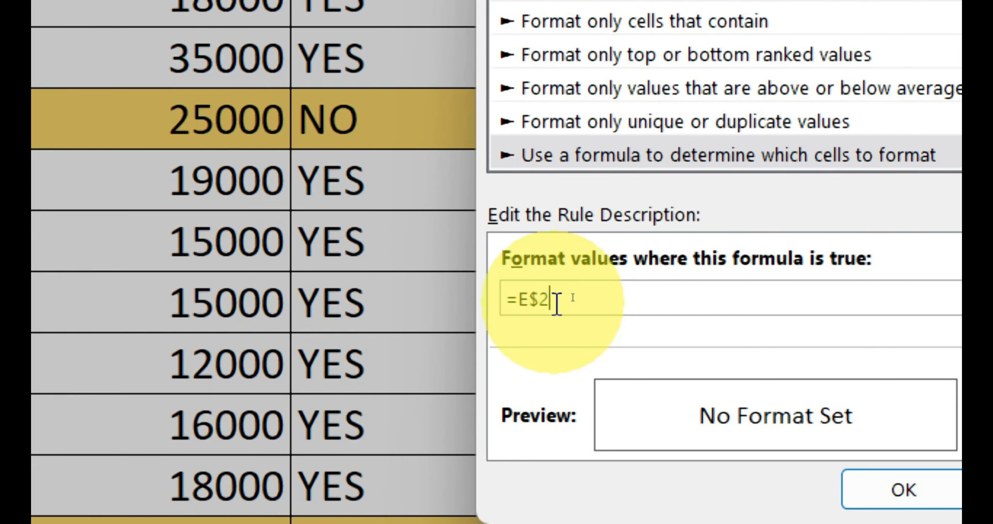
key("F4")
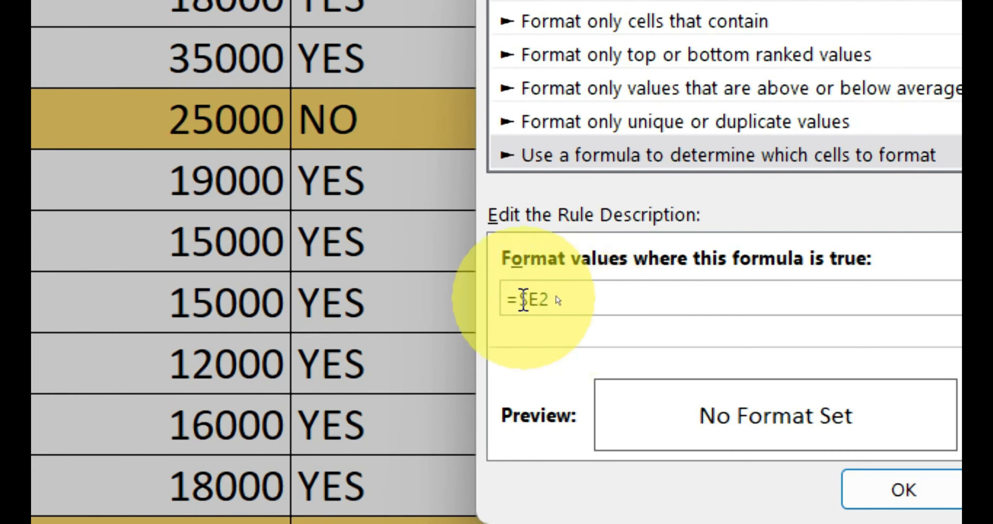
key("F4")
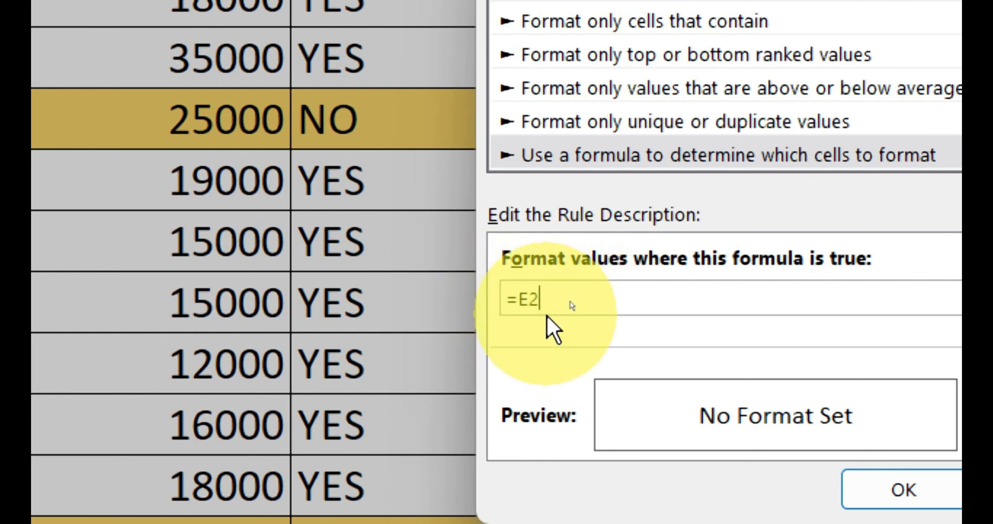
key("F4")
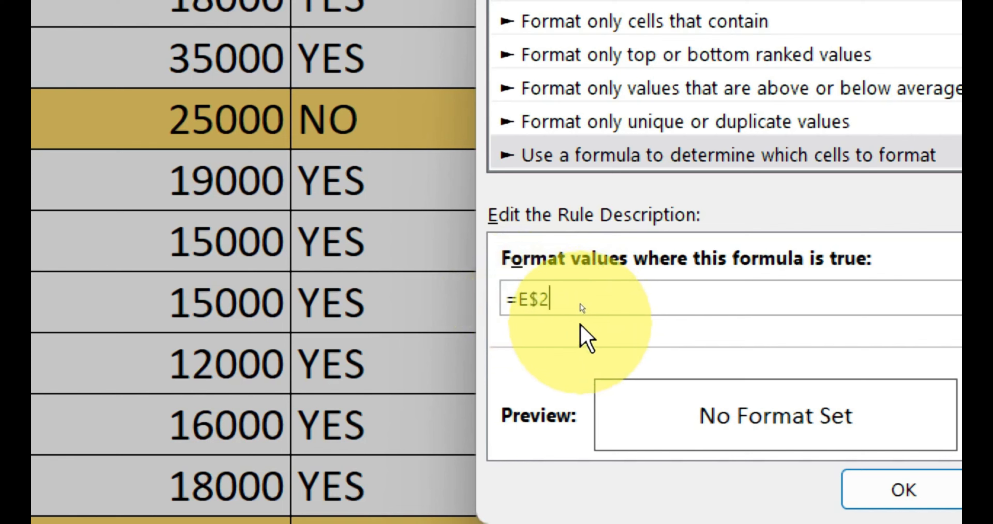
key("F4")
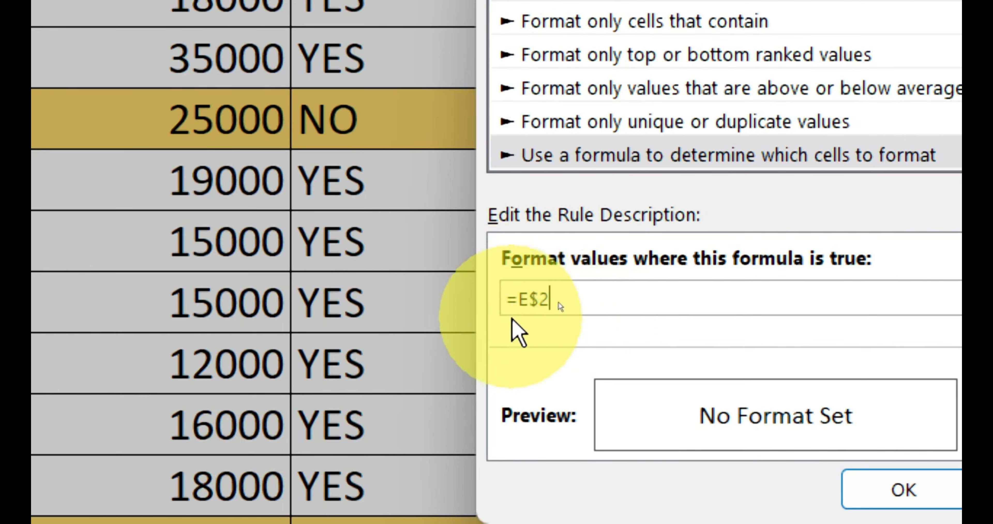
key("F4")
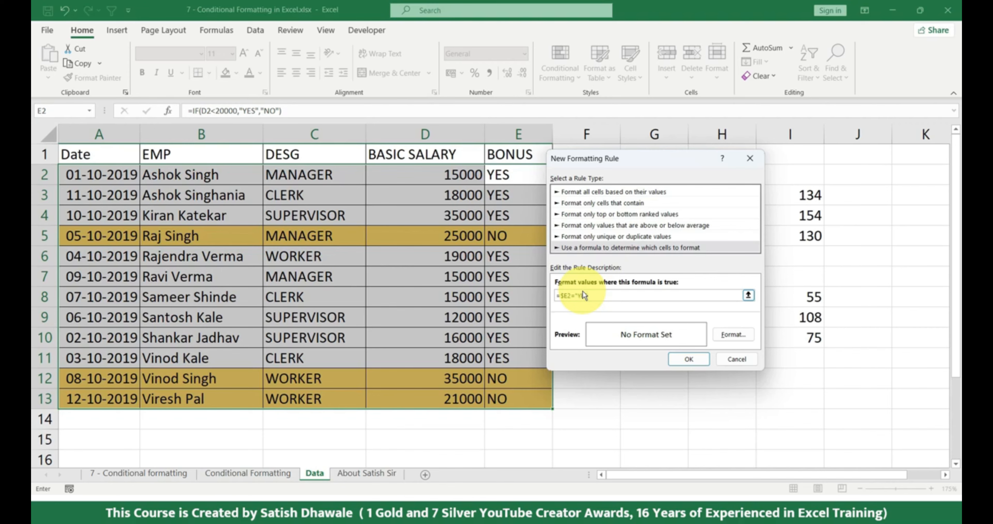
type("\"")
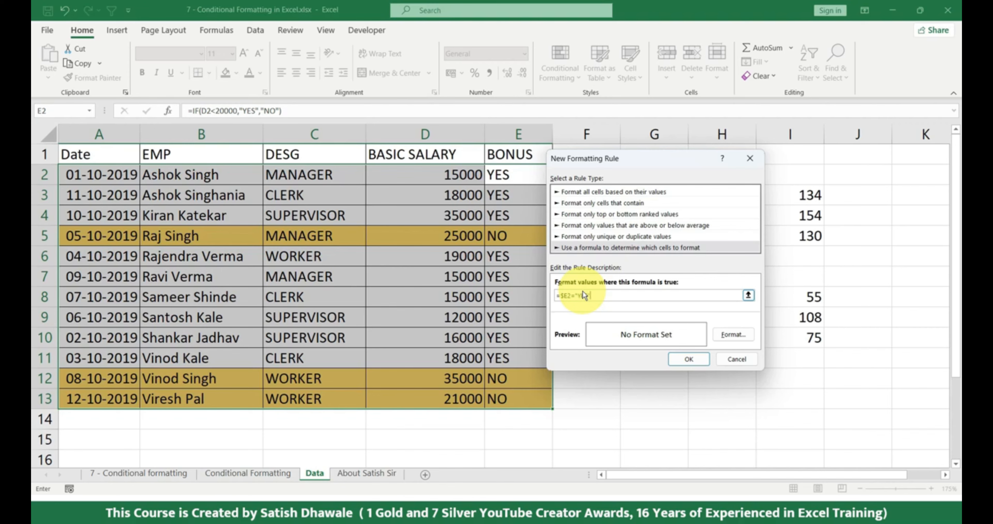
Give the rule a light green background fill and apply it to the selected employee rows.
left_click(732, 334)
left_click(643, 198)
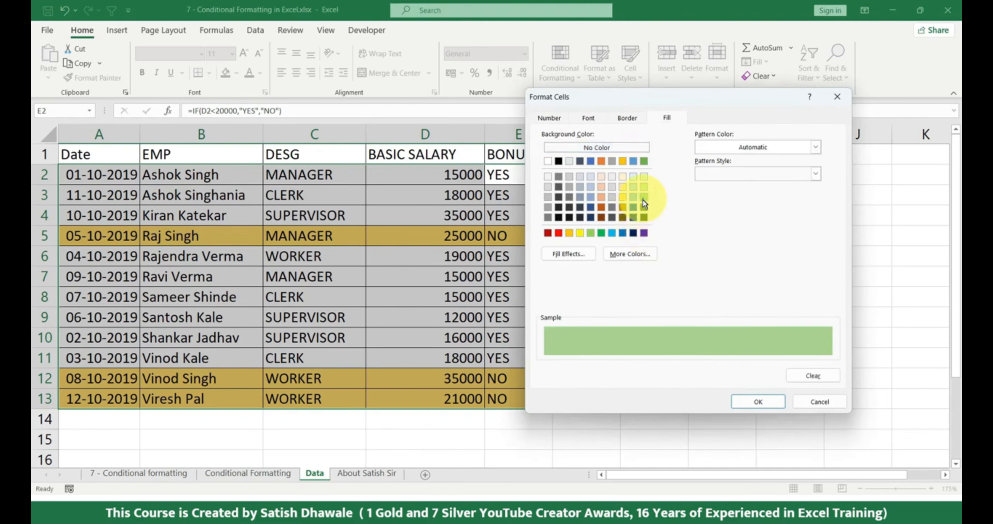
left_click(743, 402)
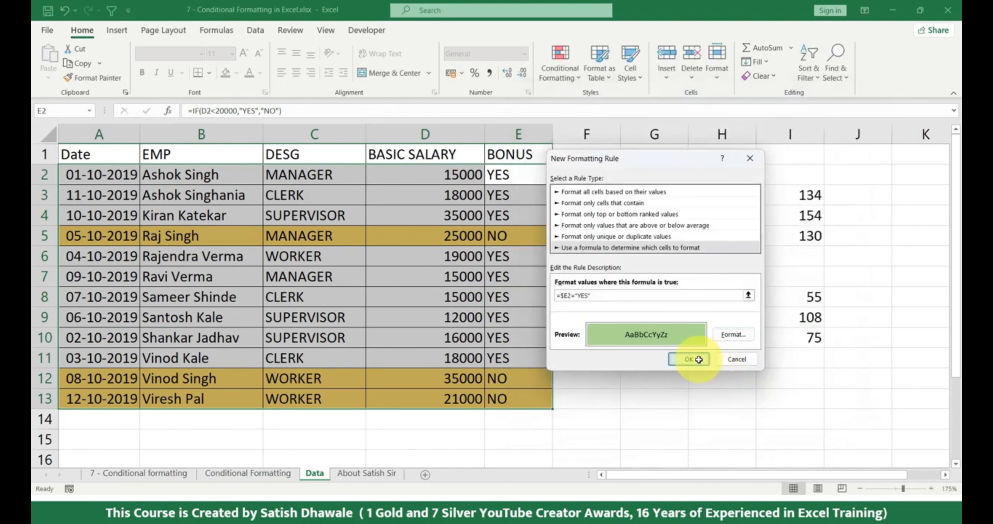
left_click(690, 358)
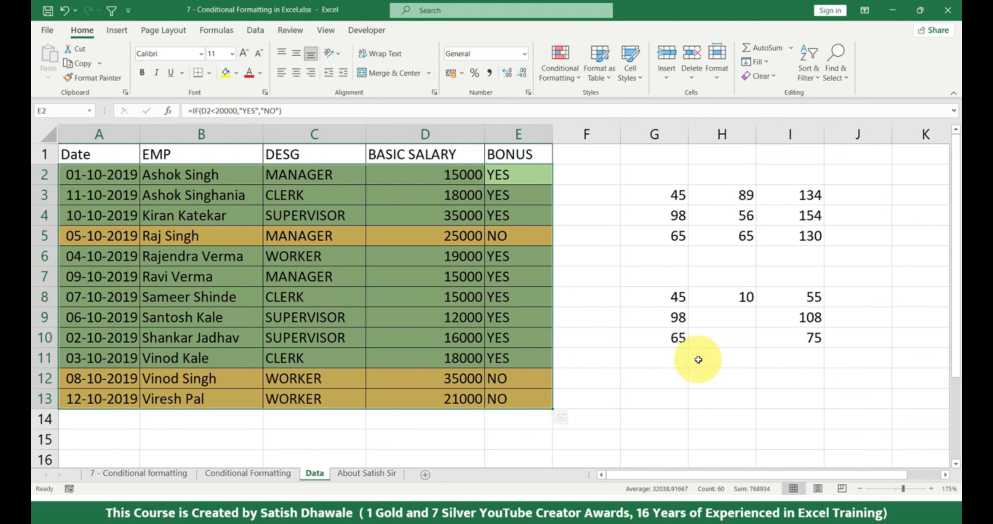
Switch to the "7 - Conditional formatting" sheet and look over the employee attendance grid at a reduced zoom.
left_click(185, 473)
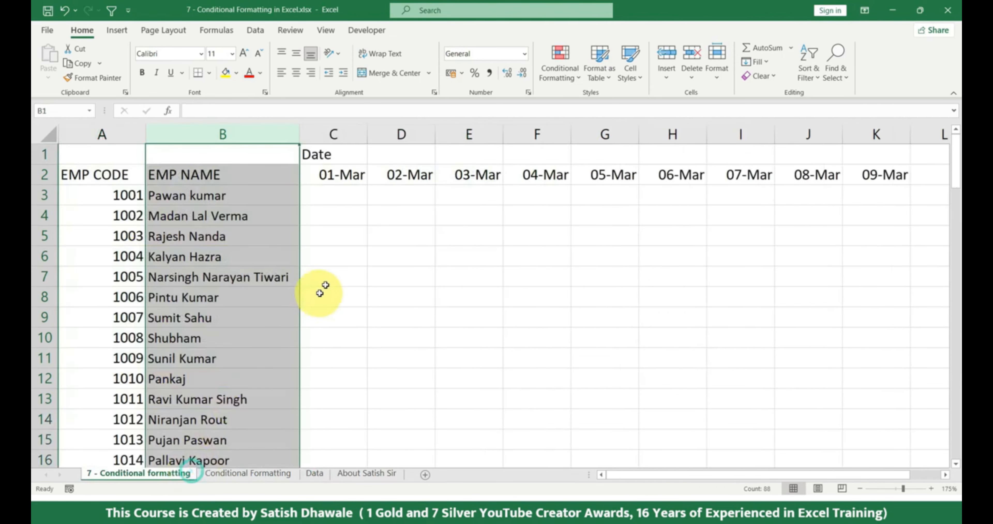
left_click_drag(348, 196, 135, 376)
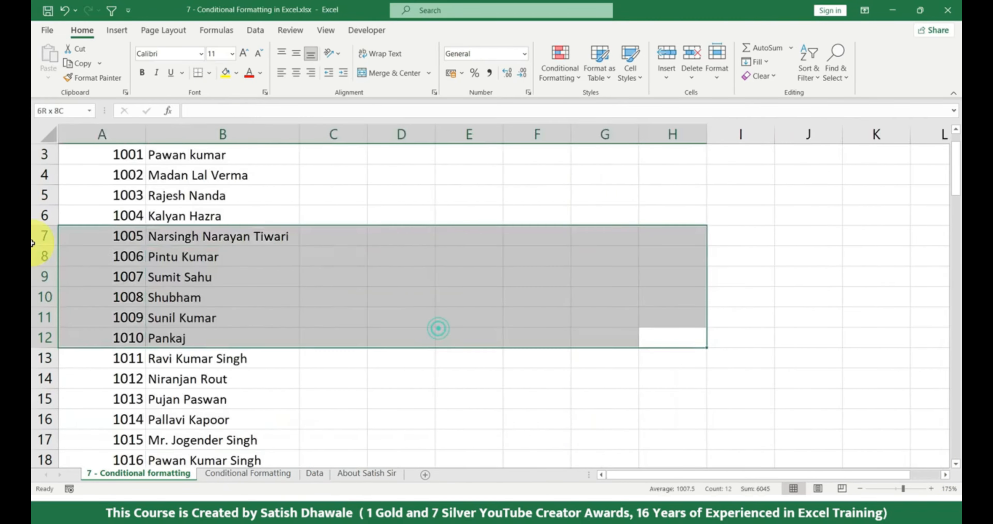
scroll(288, 203, "up", 1)
scroll(333, 202, "down", 3, "ctrl")
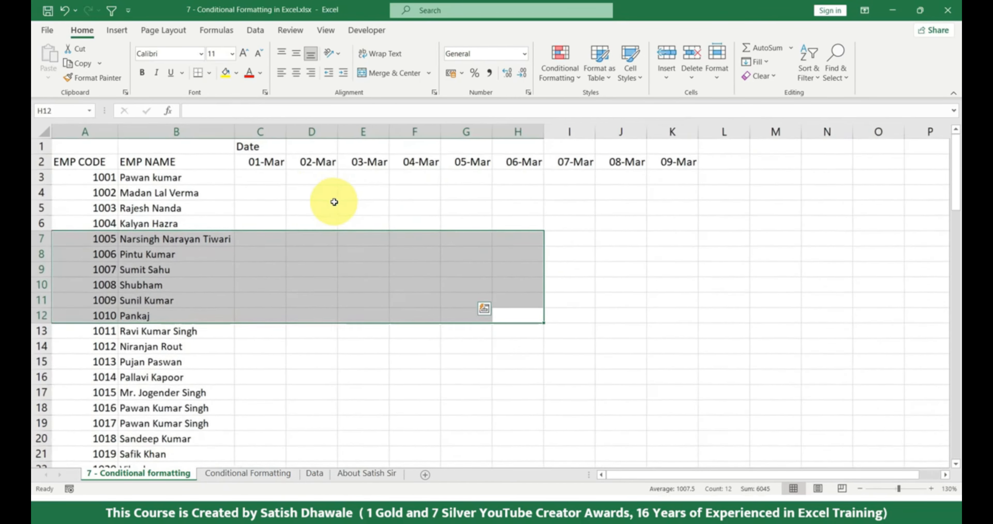
scroll(334, 202, "down", 1, "ctrl")
left_click_drag(235, 170, 372, 294)
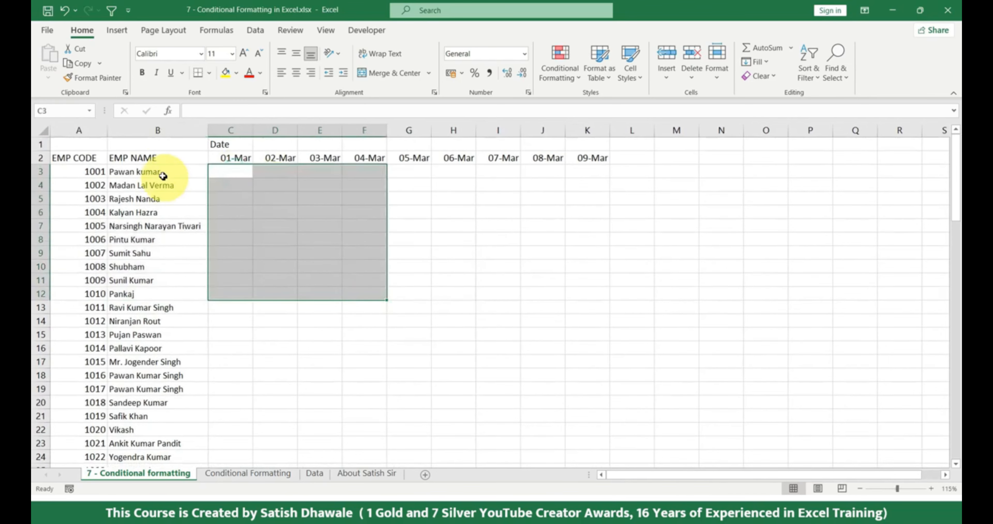
Select only the blank attendance cells between the employee names and the 01-Mar to 09-Mar columns using Go To Special.
left_click(160, 162)
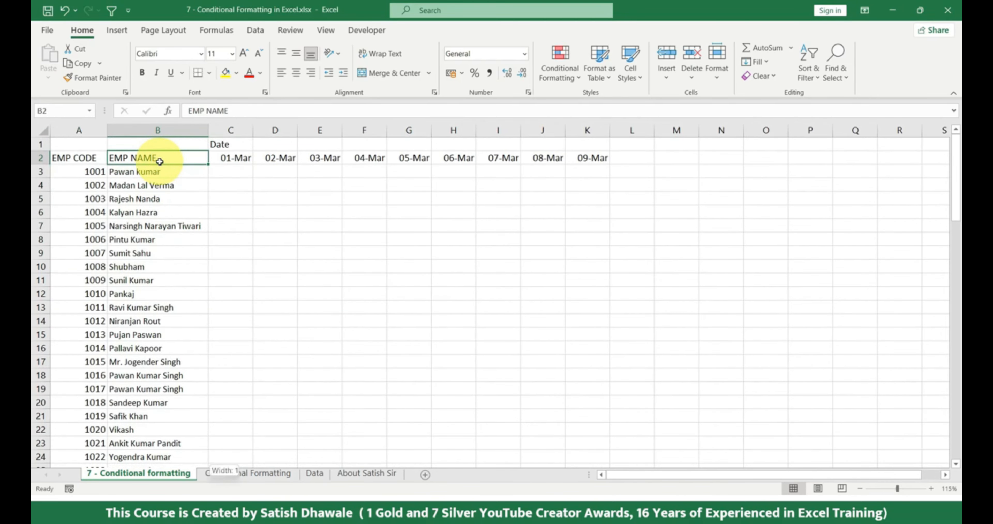
key("ctrl+shift+Down")
key("ctrl+shift+Right")
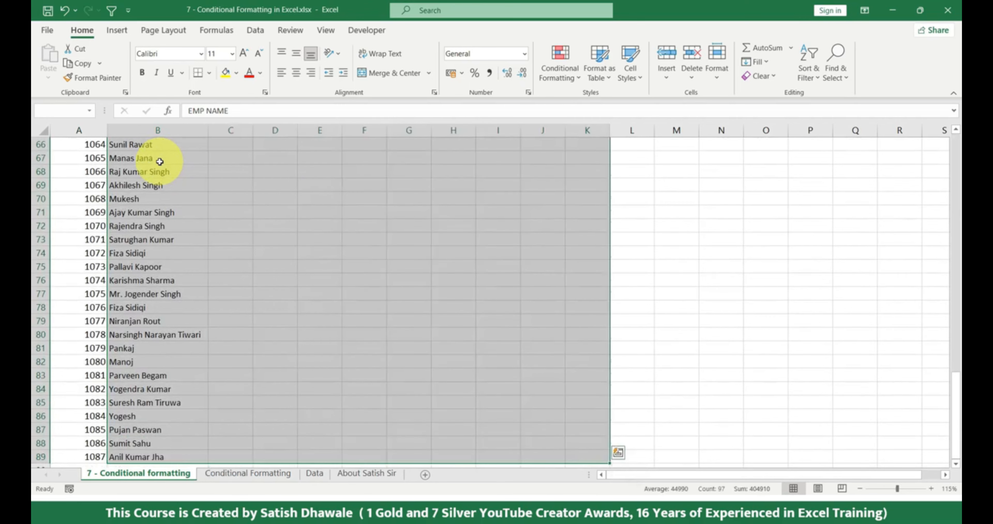
key("ctrl+g")
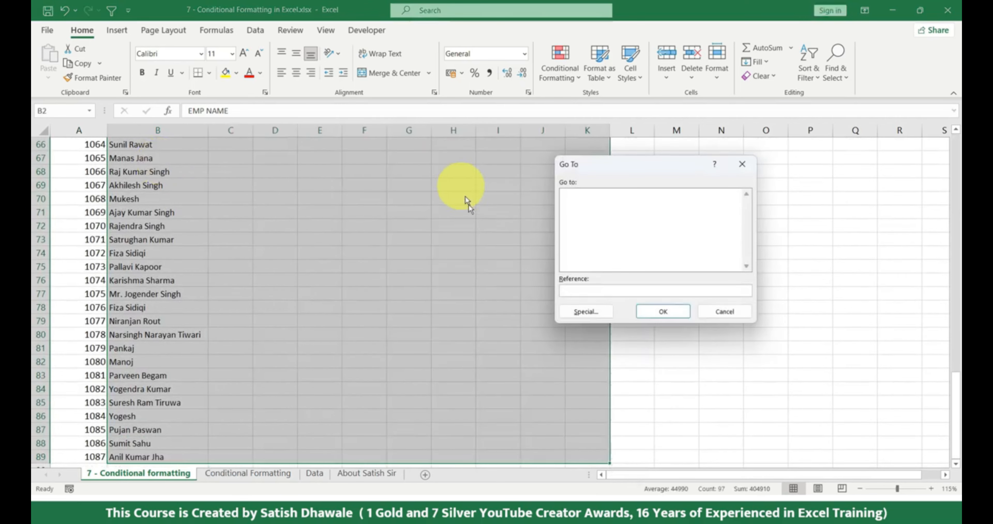
left_click(598, 311)
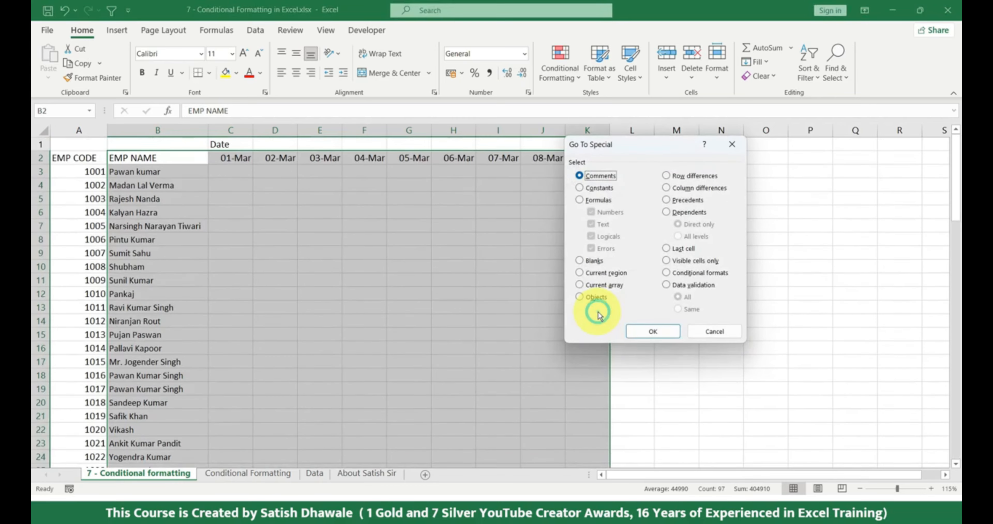
left_click(599, 261)
left_click(654, 331)
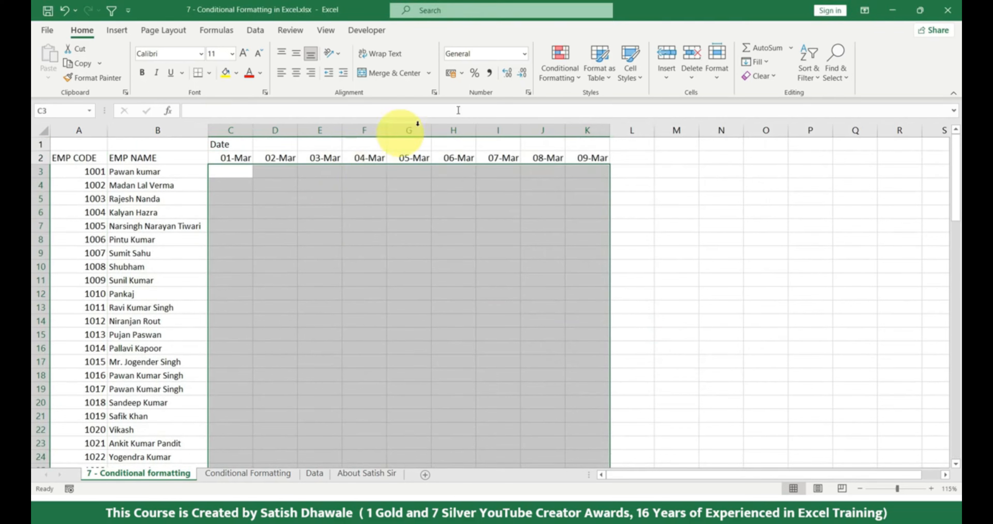
Add list data validation to the blank attendance cells with the source P,AB,SL,PL.
left_click(566, 76)
mouse_move(583, 105)
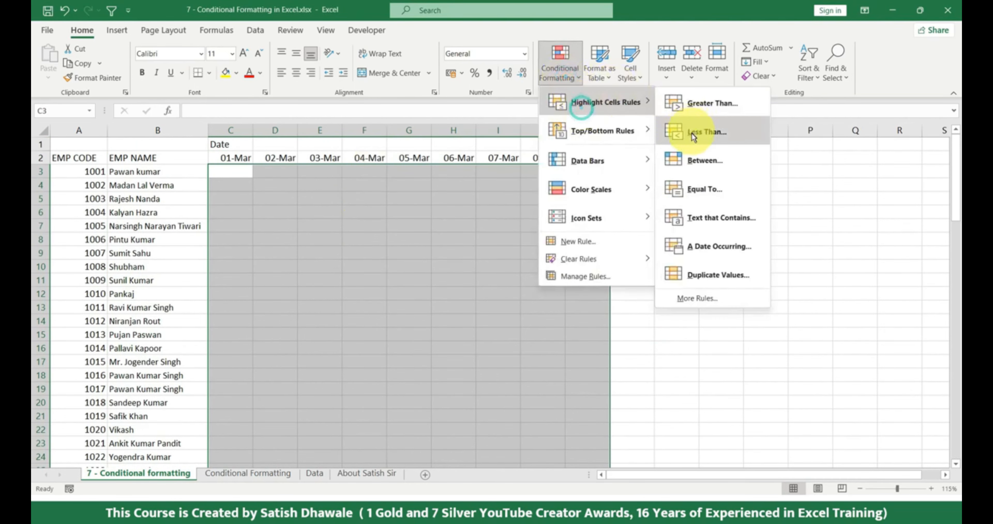
left_click(256, 30)
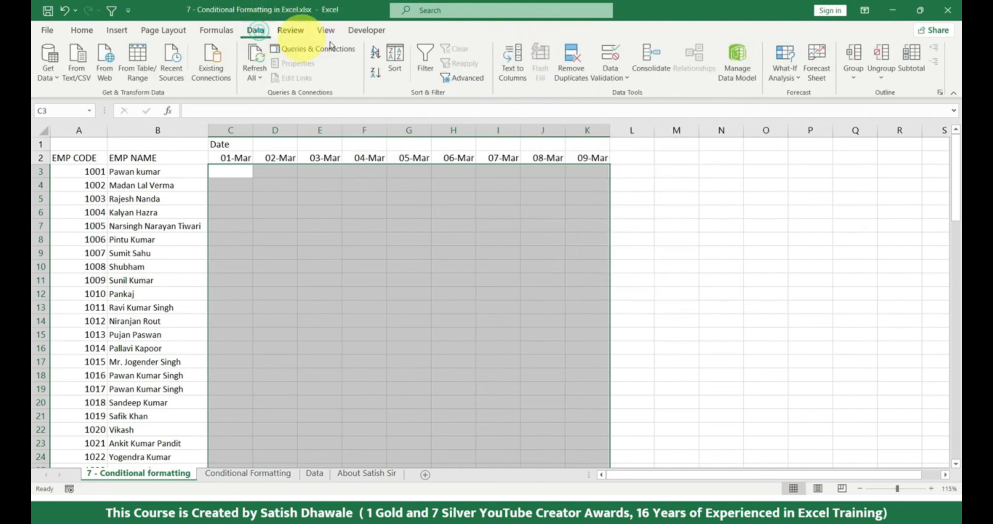
left_click(610, 57)
left_click(585, 210)
left_click(567, 245)
left_click(571, 258)
left_click(570, 257)
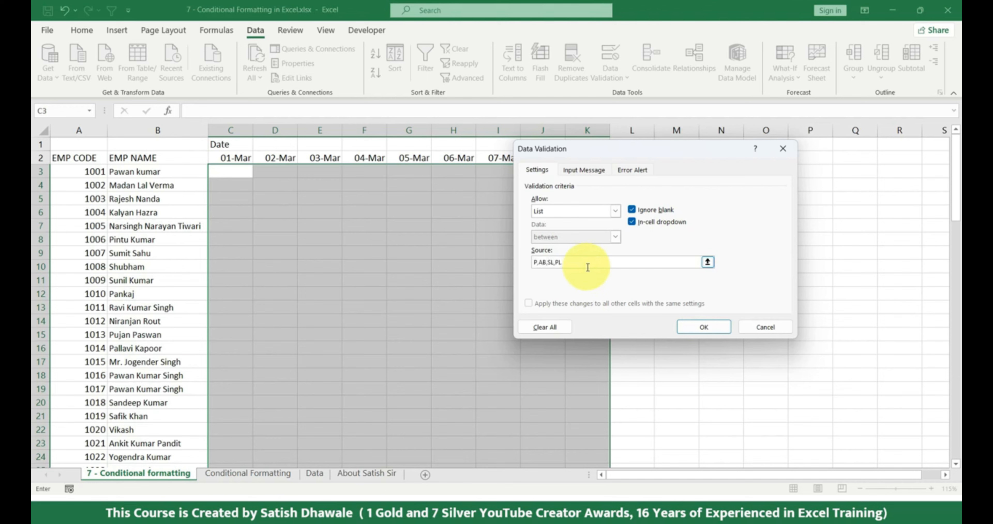
left_click(697, 325)
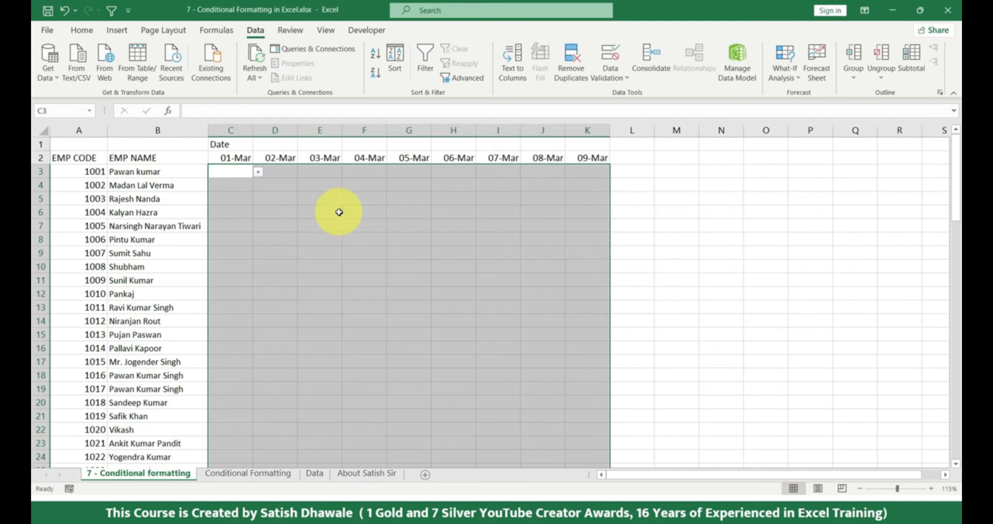
Fill all the selected attendance cells with P, and change D4, F4 and I4 to AB using the dropdown lists.
left_click(257, 172)
left_click(232, 184)
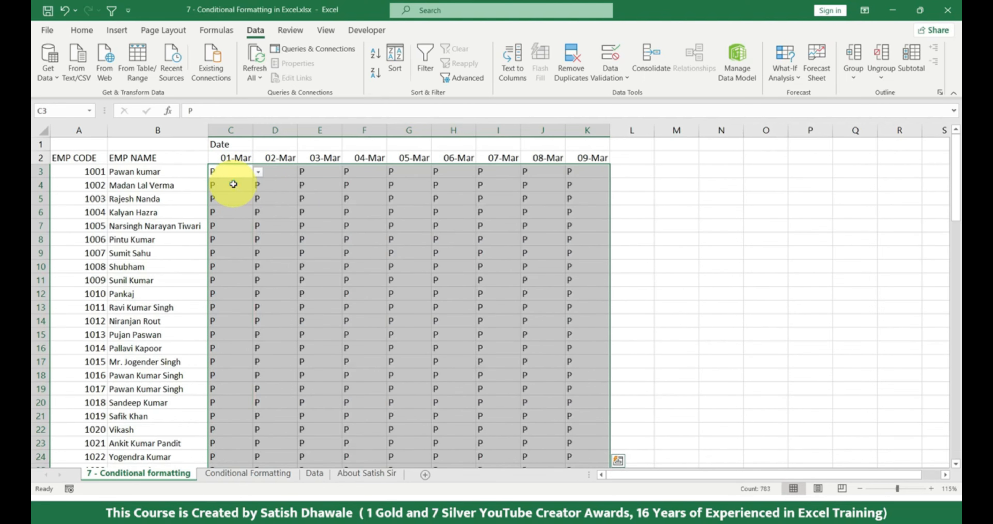
left_click(289, 184)
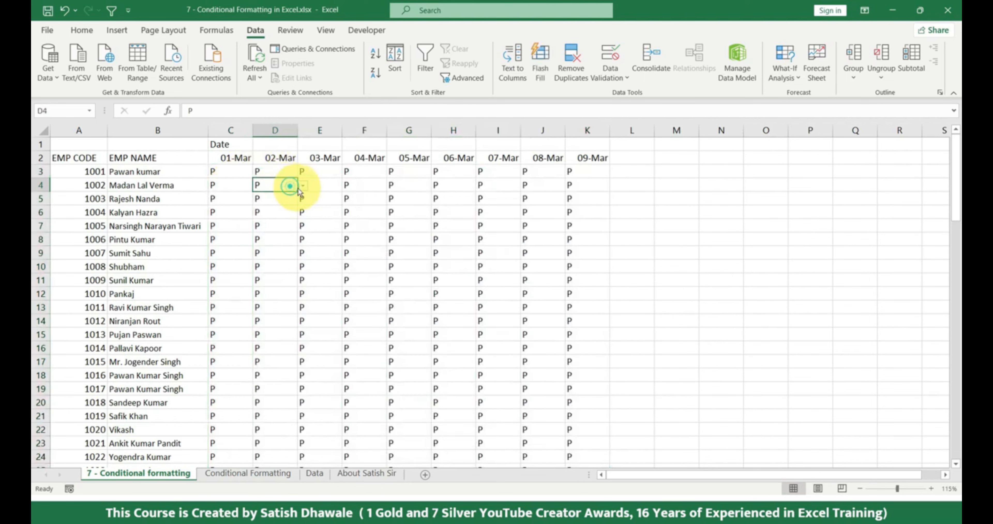
left_click(303, 185)
left_click(272, 212)
left_click(380, 187)
left_click(392, 186)
left_click(364, 206)
left_click(495, 188)
left_click(526, 185)
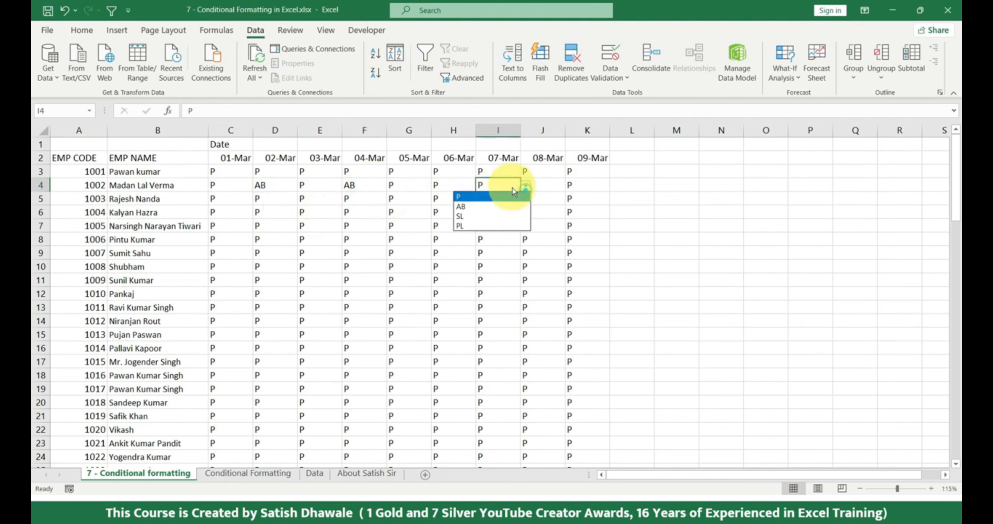
left_click(502, 207)
Set the attendance in E7 to SL and copy it across to G7.
left_click(325, 230)
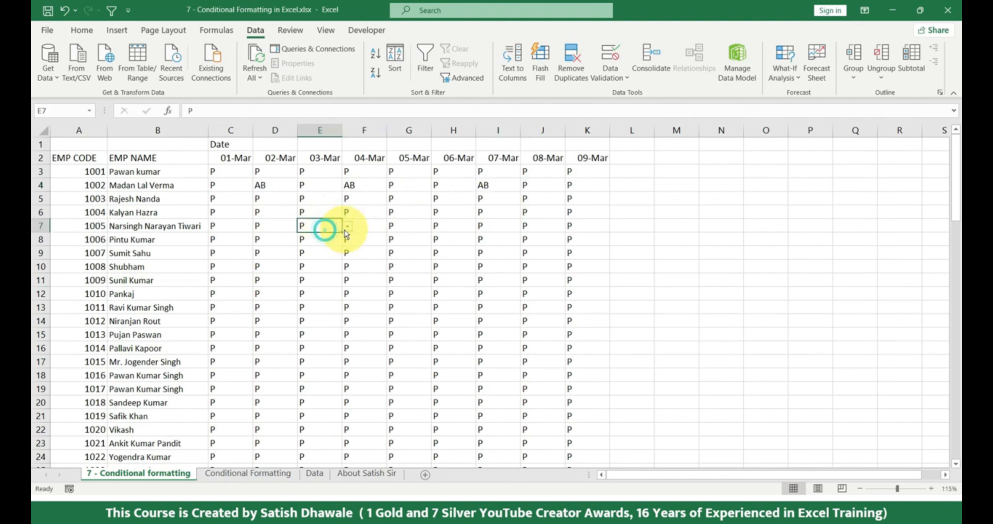
left_click(348, 227)
left_click(331, 257)
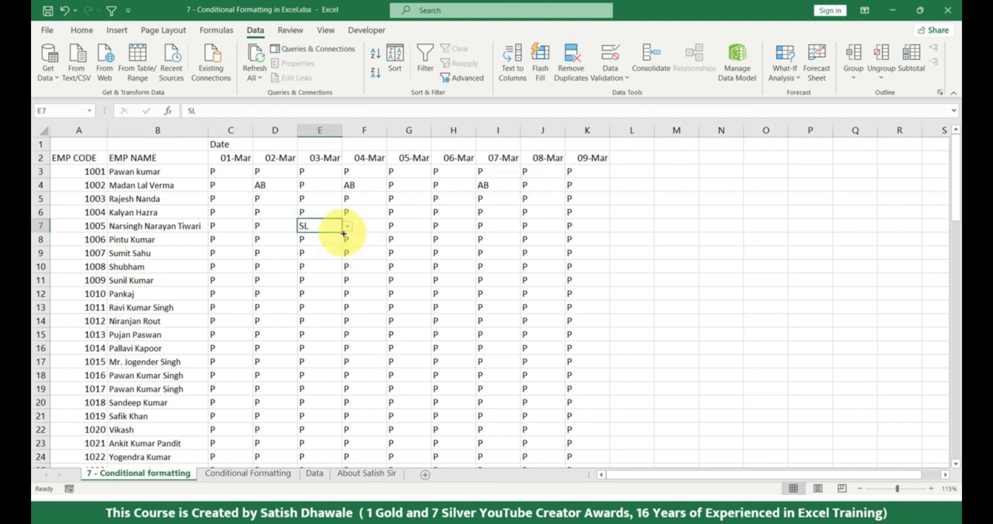
left_click_drag(342, 232, 442, 232)
left_click(360, 266)
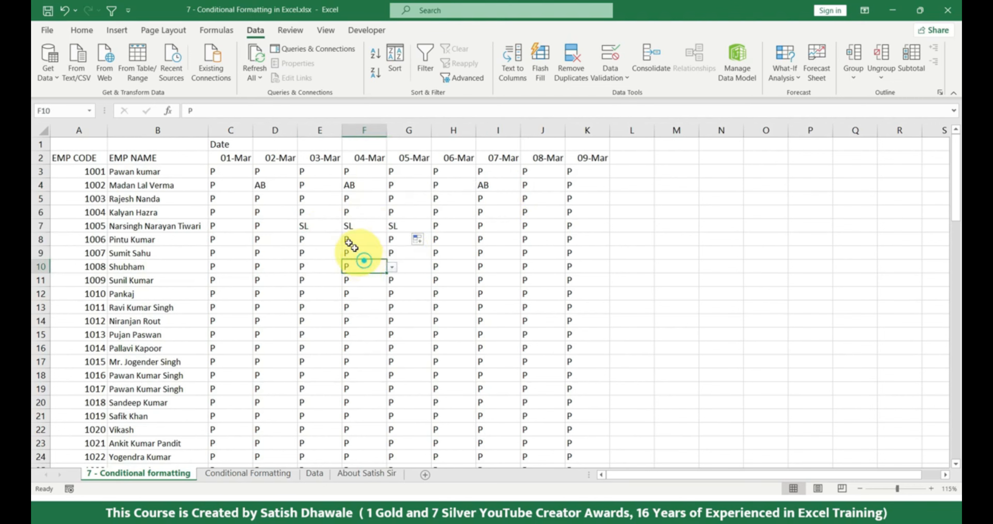
Start an Equal To highlight rule for C1:K89, trying the value P with Light Red Fill with Dark Red Text.
left_click(226, 144)
key("ctrl+shift+Down")
key("ctrl+shift+Right")
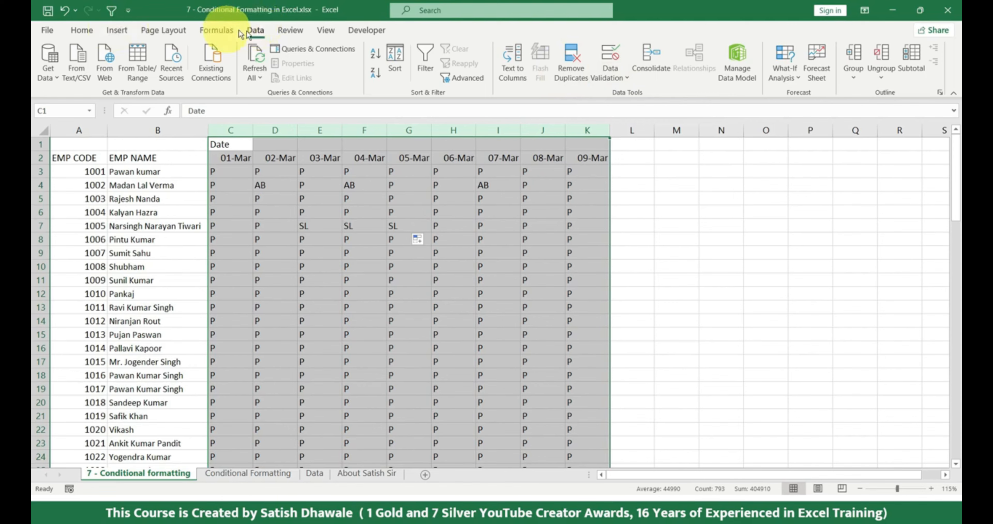
left_click(82, 30)
left_click(559, 75)
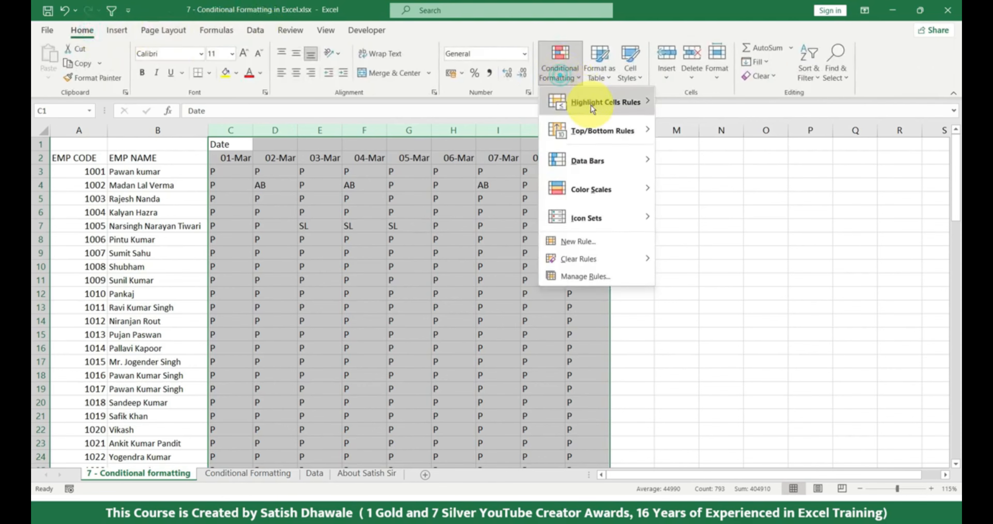
mouse_move(590, 104)
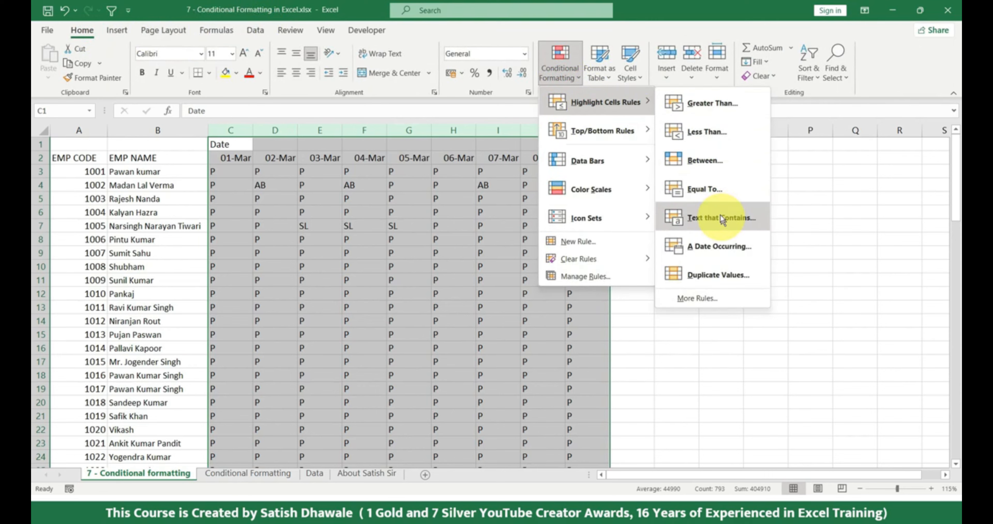
left_click(714, 191)
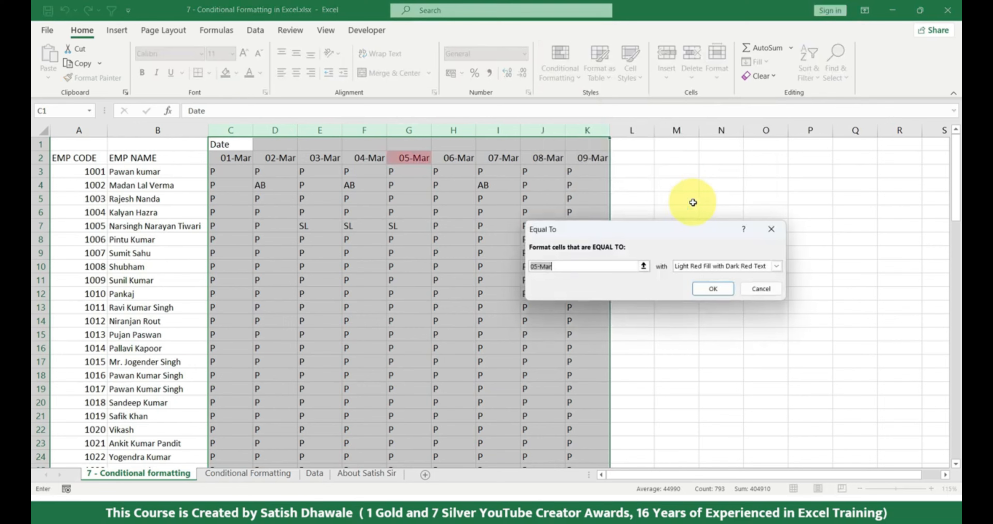
type("P")
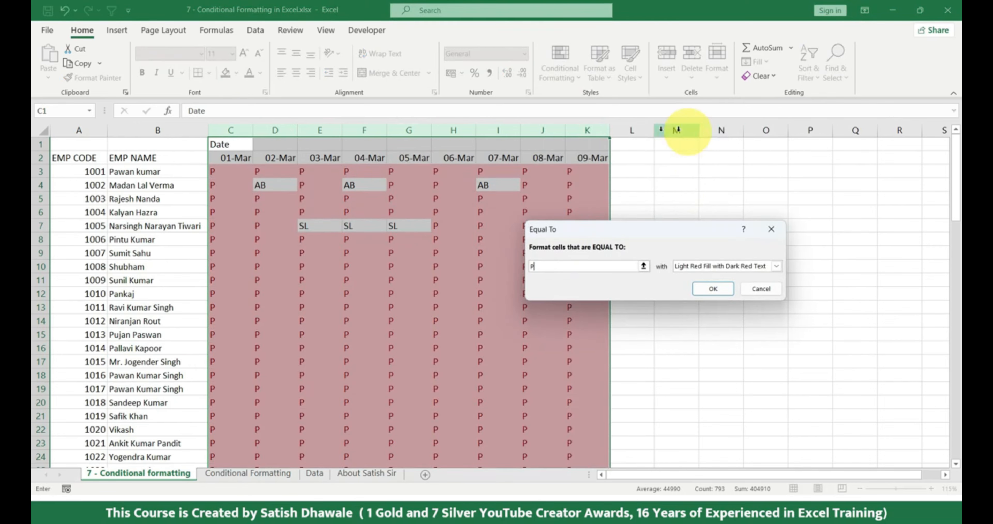
left_click(544, 267)
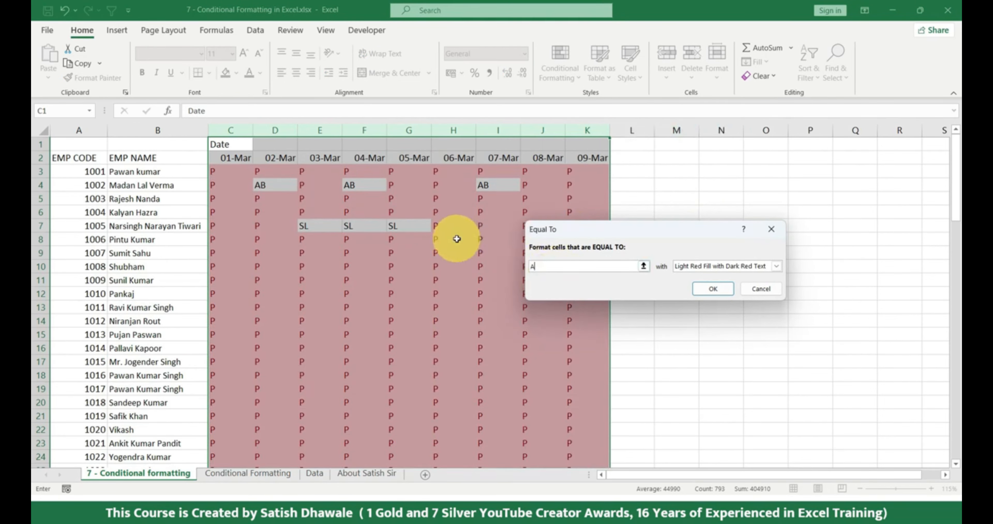